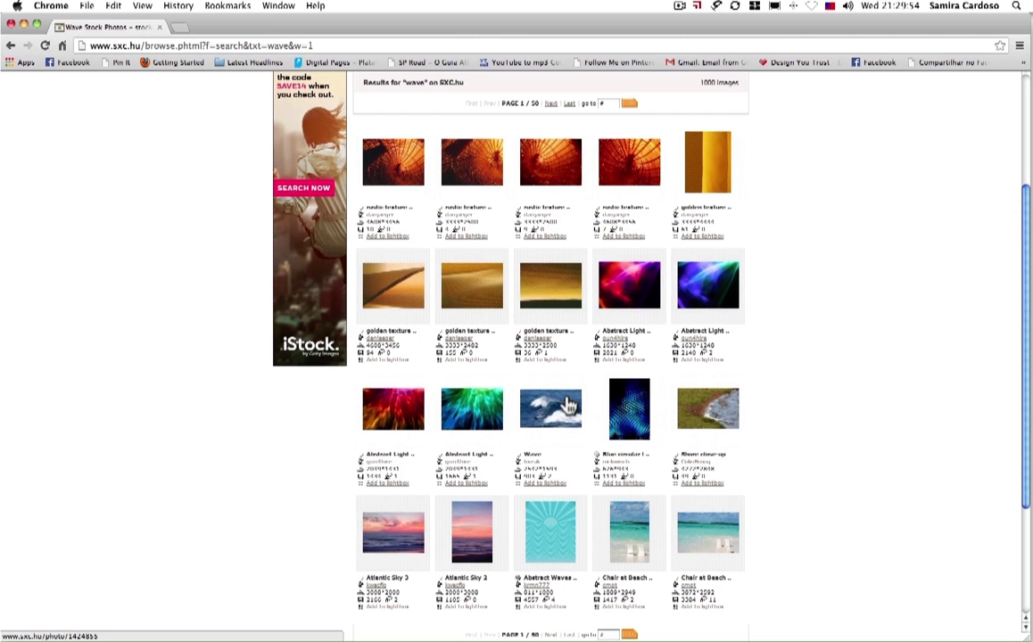
Step: Browse the "wave" search results and open the ocean photo titled "Wave"
scroll(564, 403, down, 4)
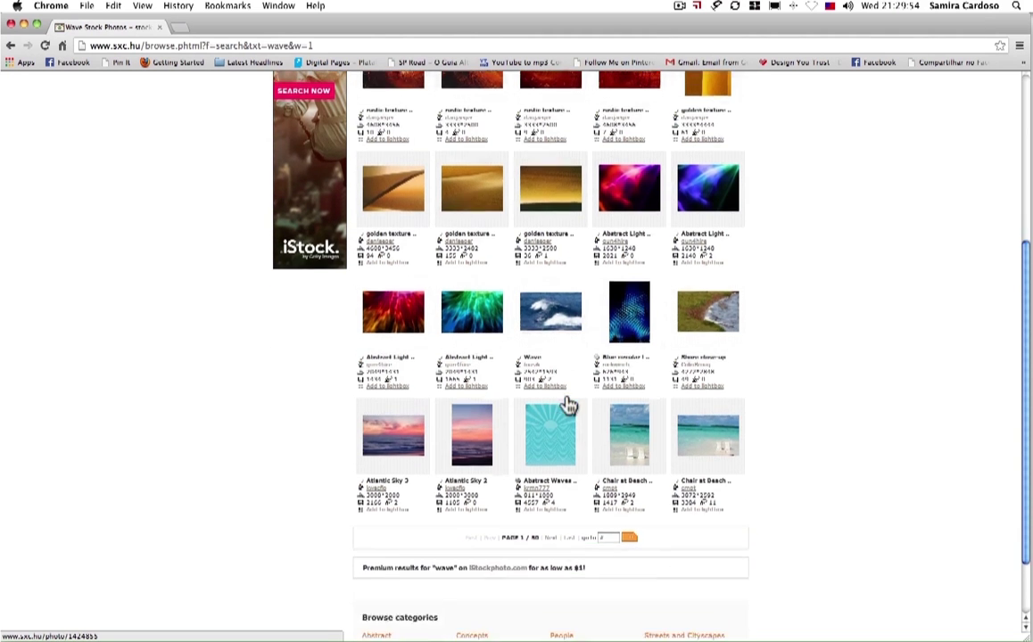
scroll(566, 406, up, 5)
scroll(567, 406, up, 3)
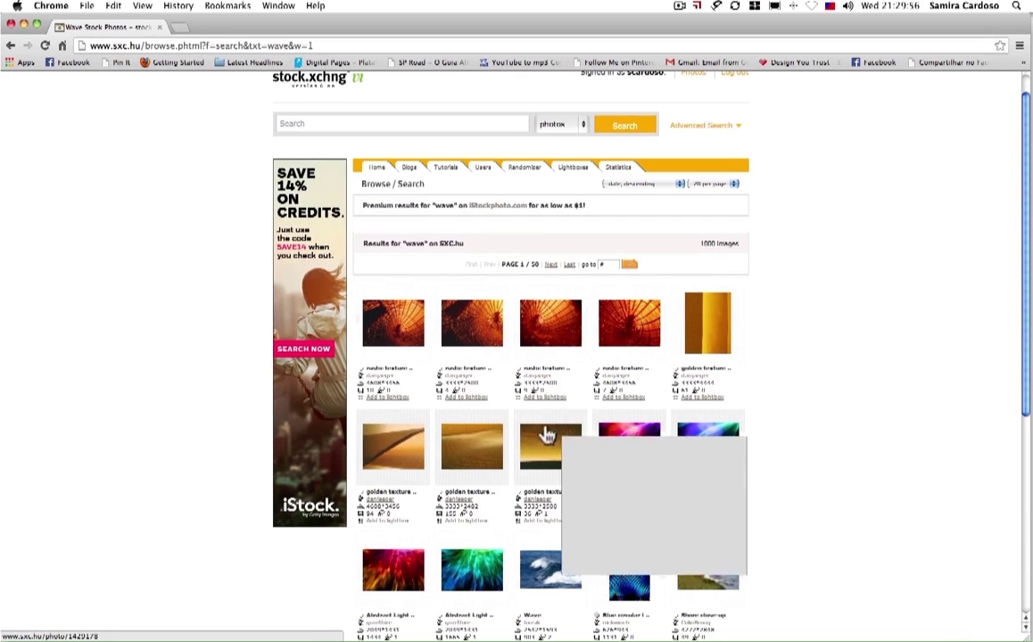
mouse_move(381, 454)
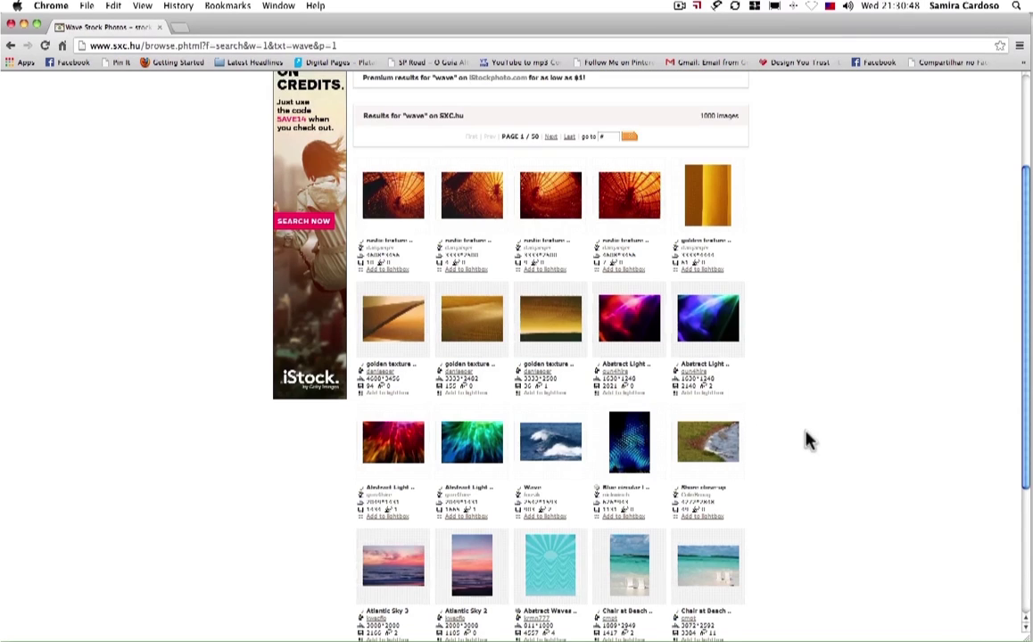
click(538, 449)
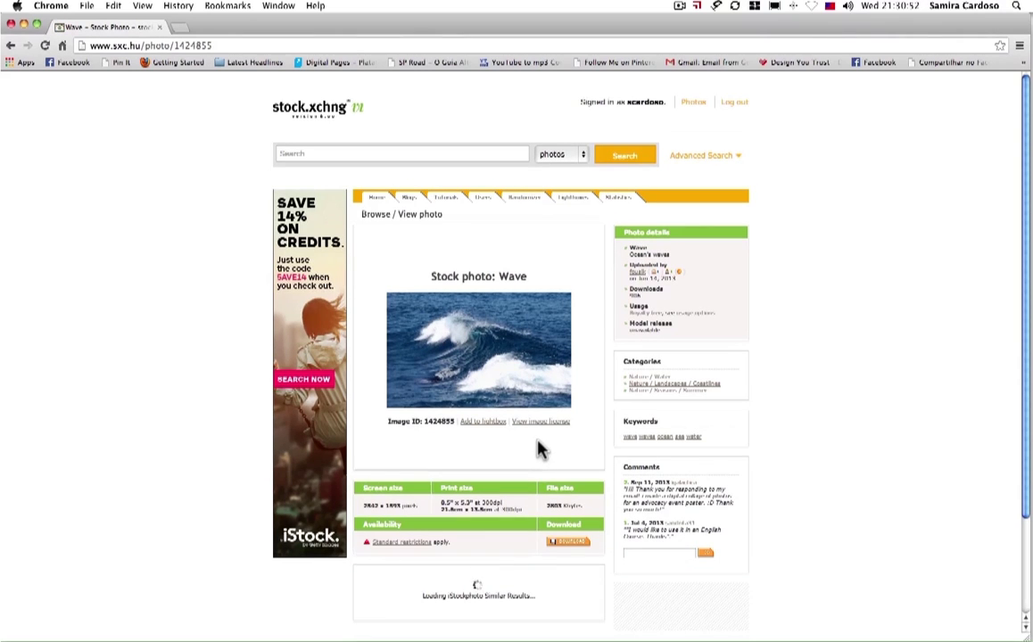
Step: Download the "Wave" stock photo and save its full-size image
scroll(538, 448, down, 3)
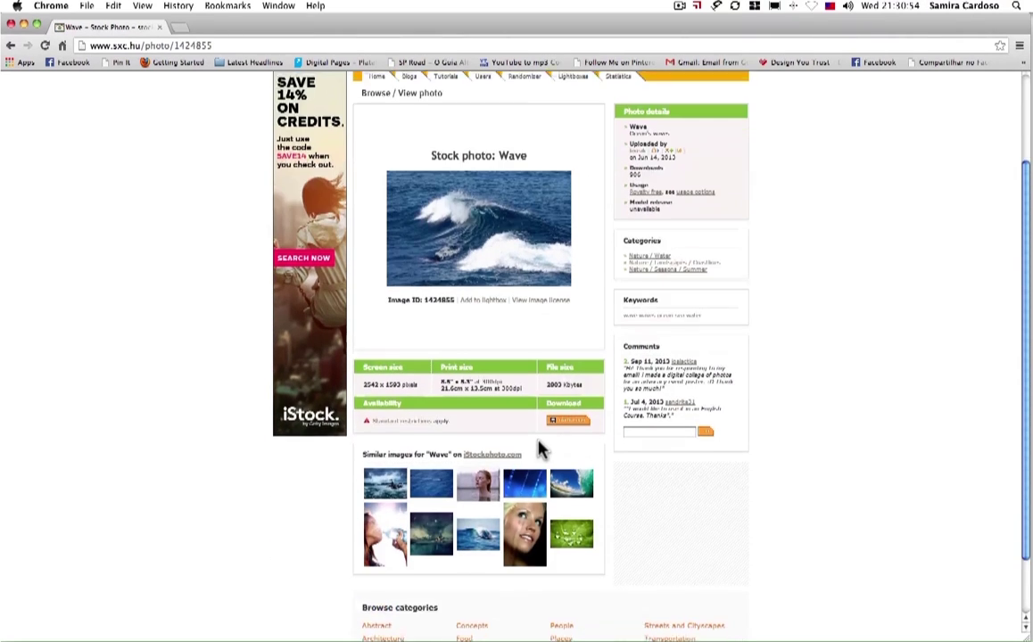
scroll(537, 446, up, 3)
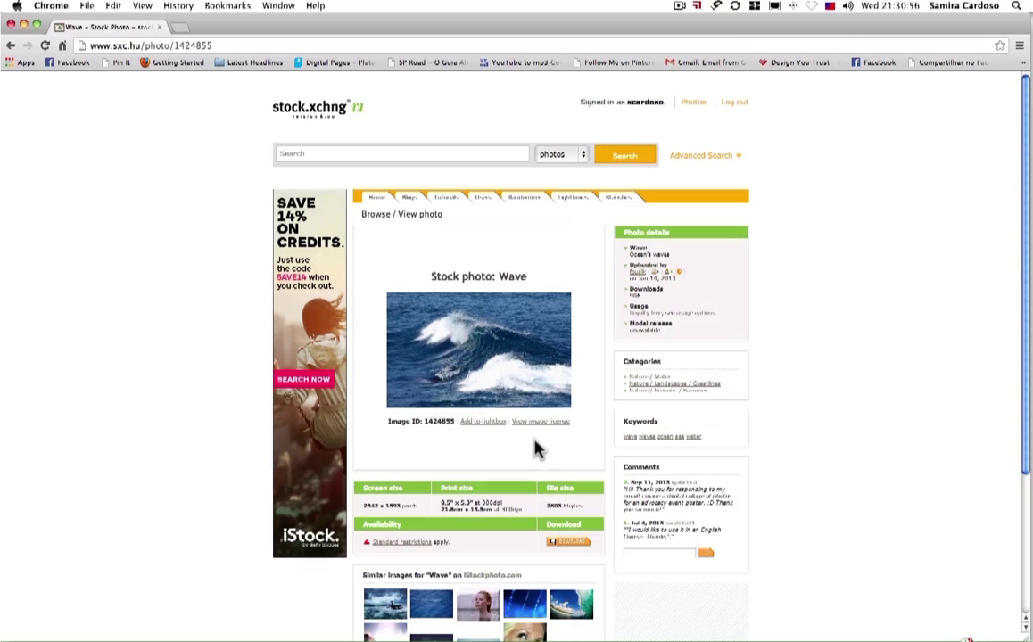
click(575, 544)
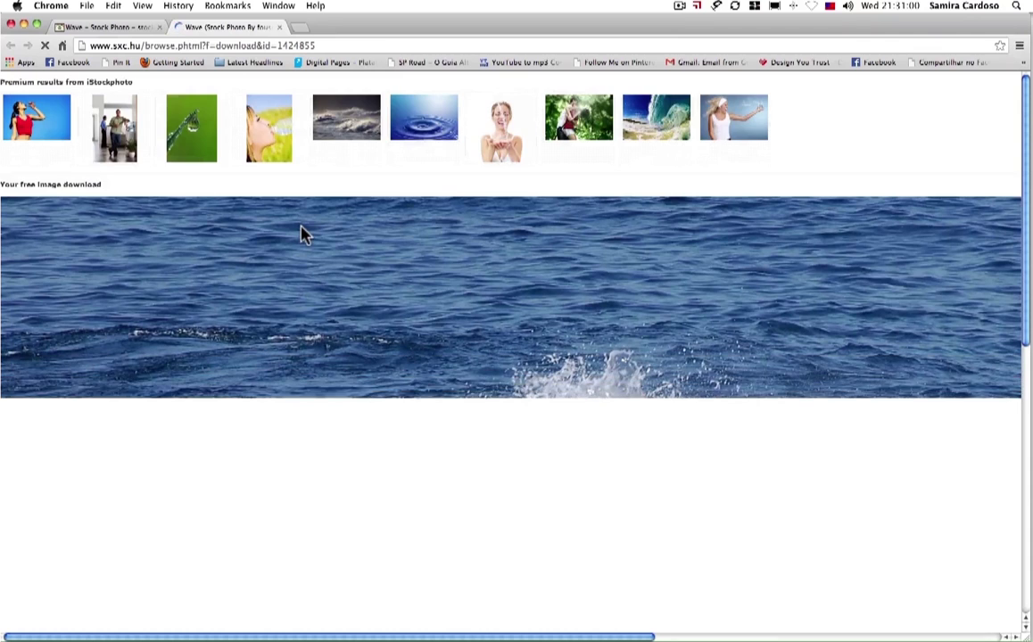
scroll(301, 234, down, 5)
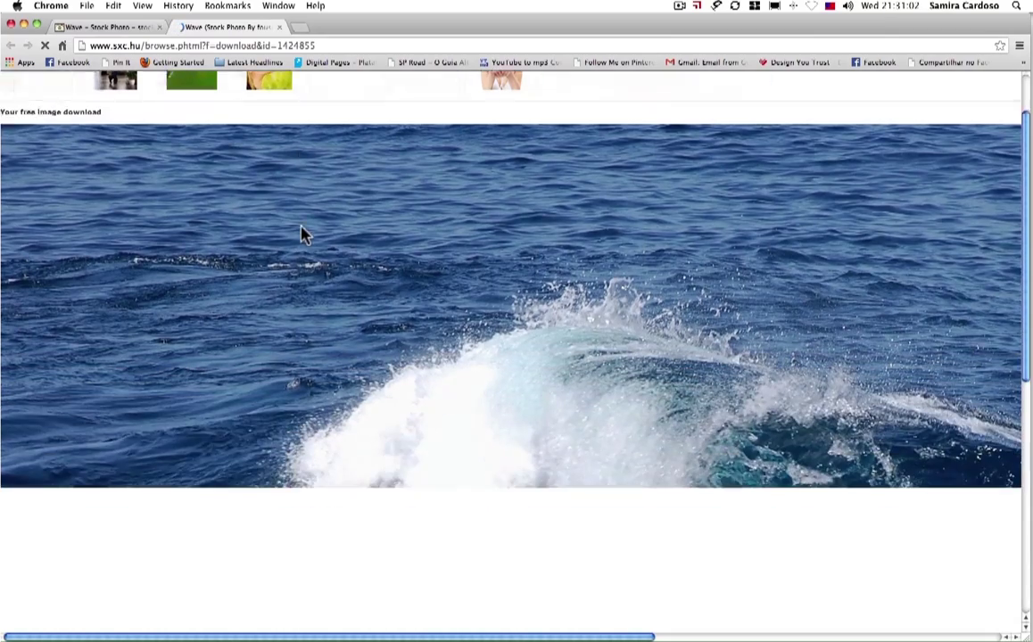
scroll(301, 234, down, 10)
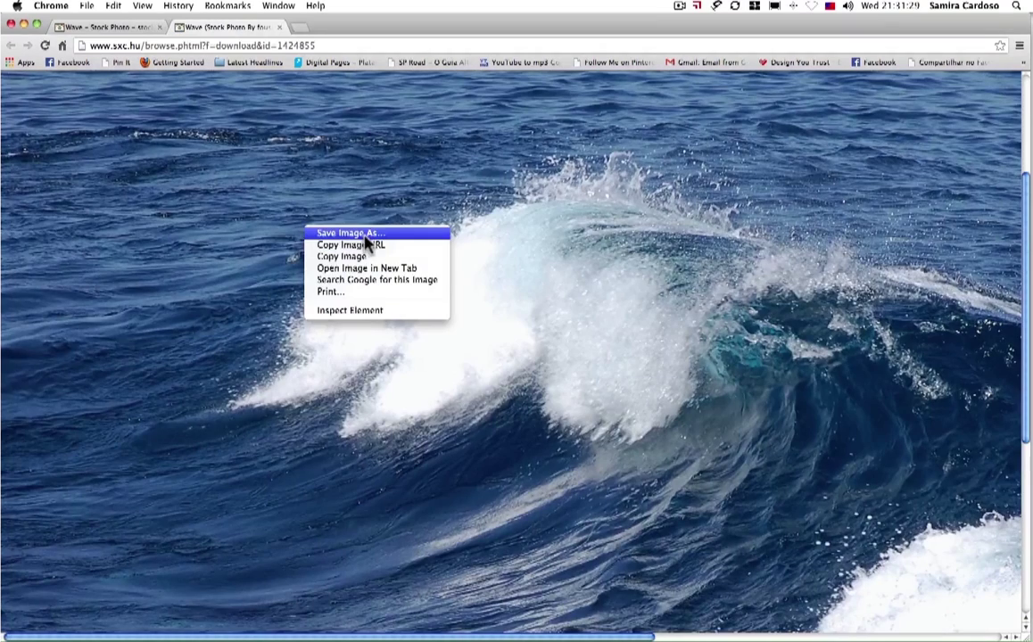
click(365, 236)
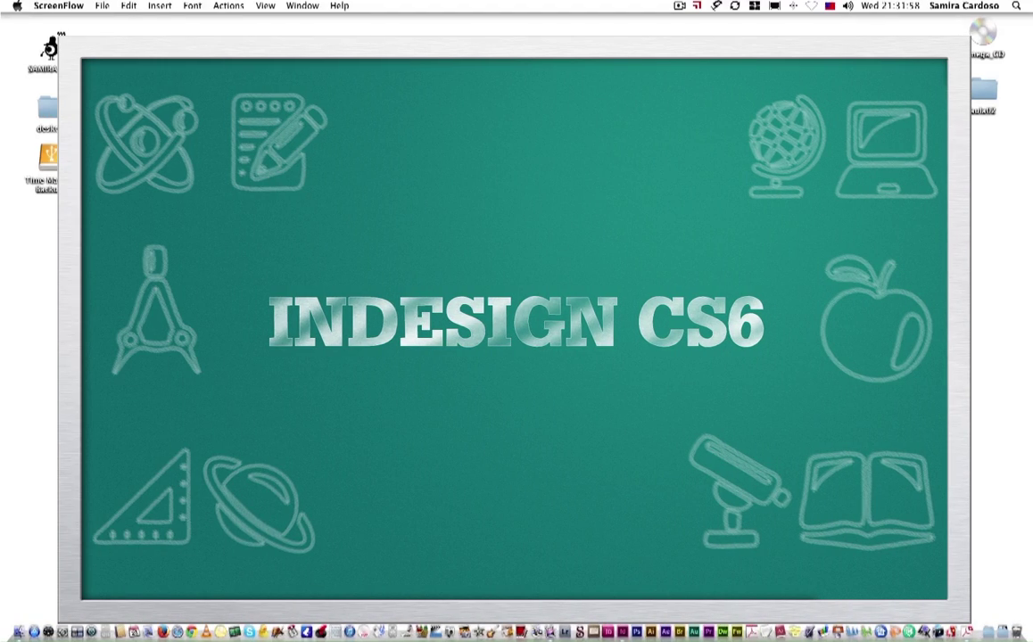
Step: Switch to InDesign, dismiss the welcome screen, and keep millimeters for the horizontal and vertical ruler units in the preferences
click(624, 632)
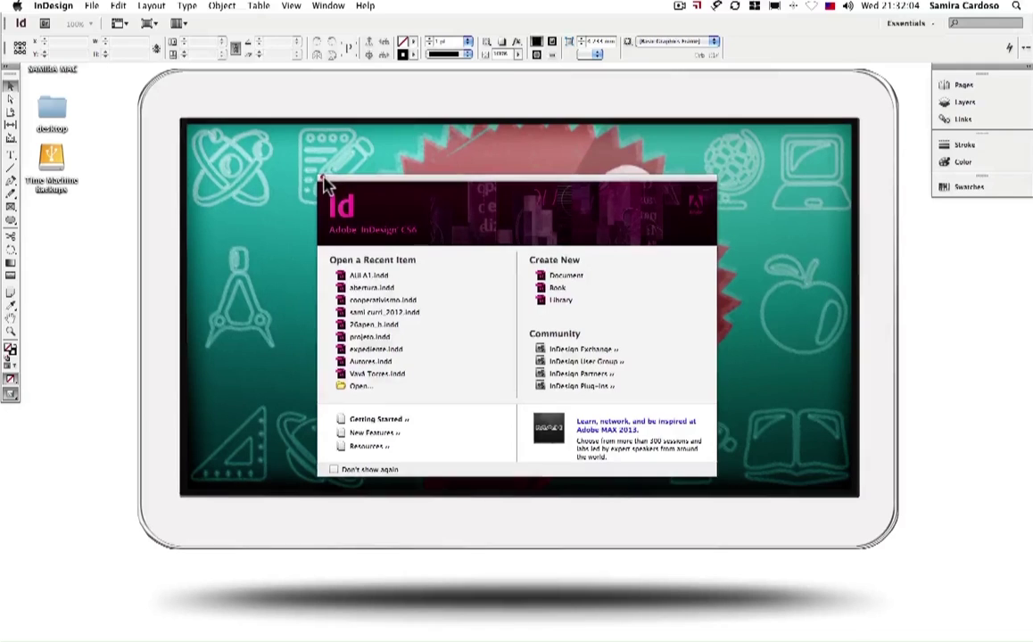
click(327, 184)
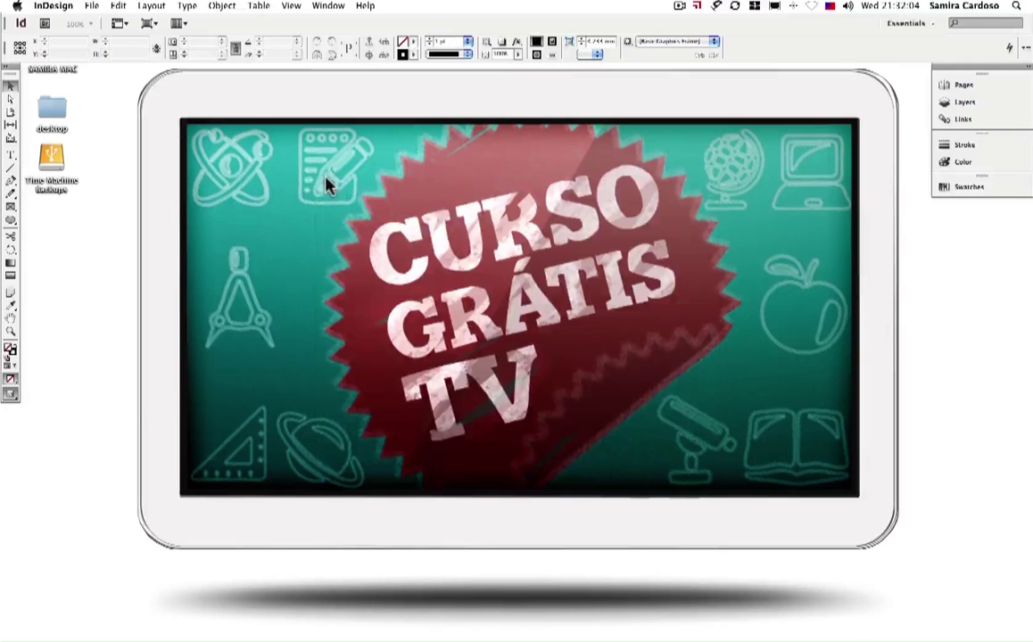
click(57, 5)
mouse_move(75, 48)
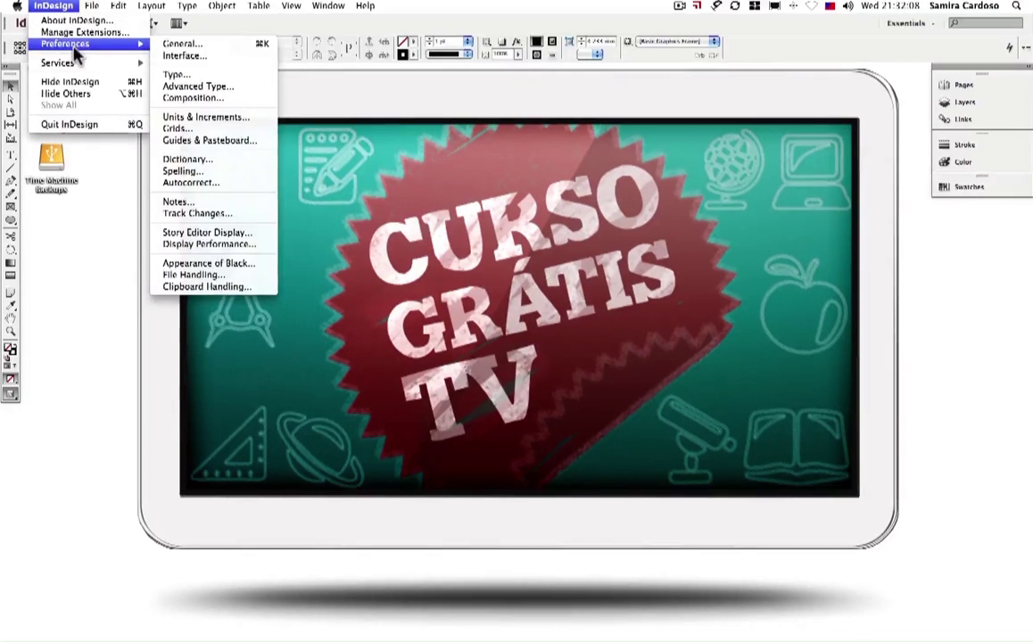
click(180, 120)
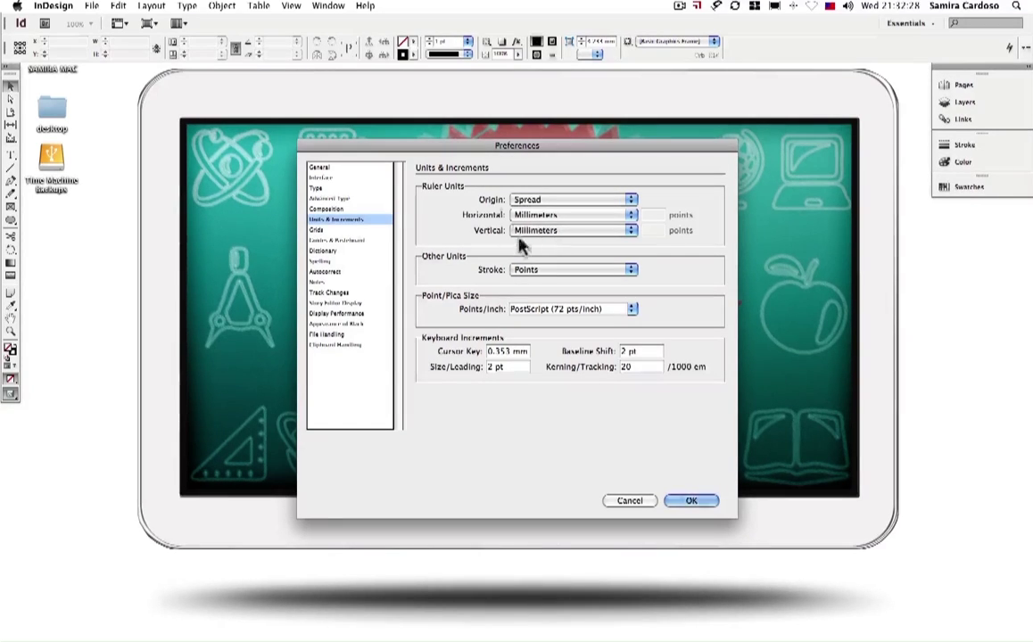
click(692, 501)
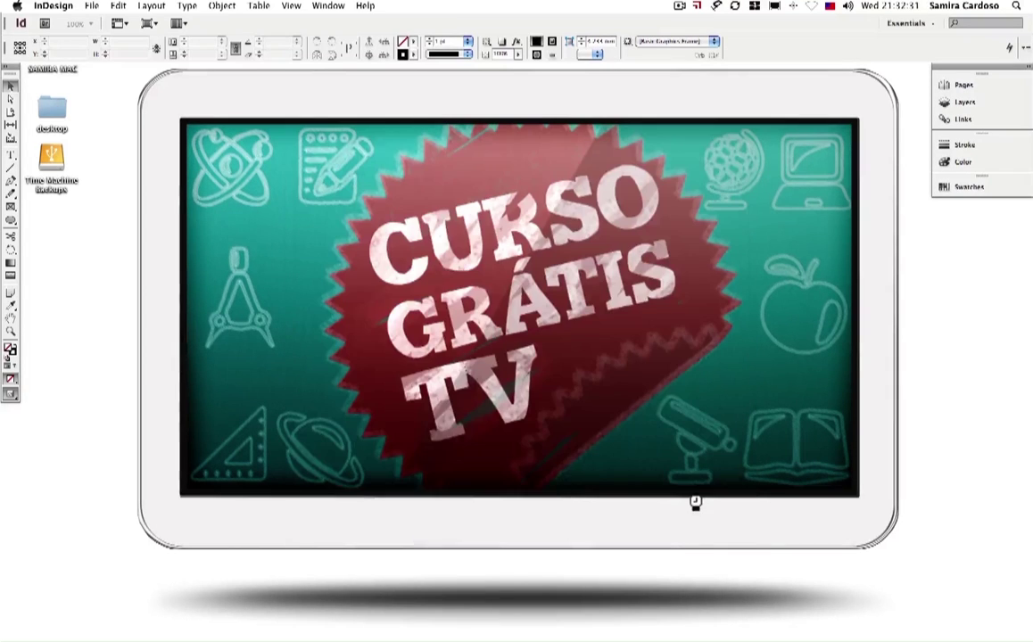
Step: Start a new document with the Print intent
click(921, 25)
click(92, 6)
mouse_move(100, 20)
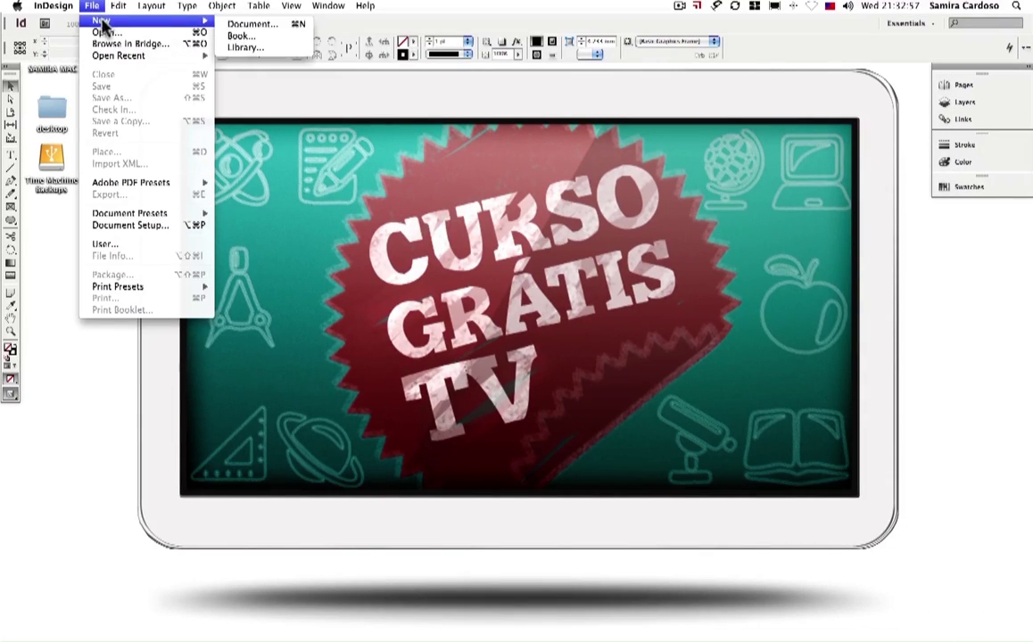
click(258, 27)
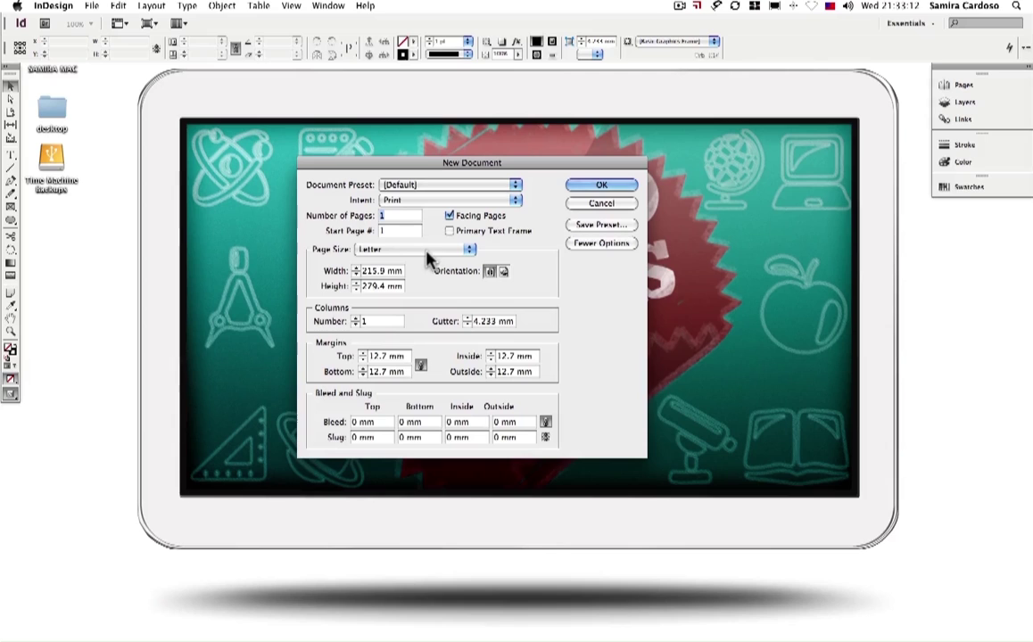
click(426, 201)
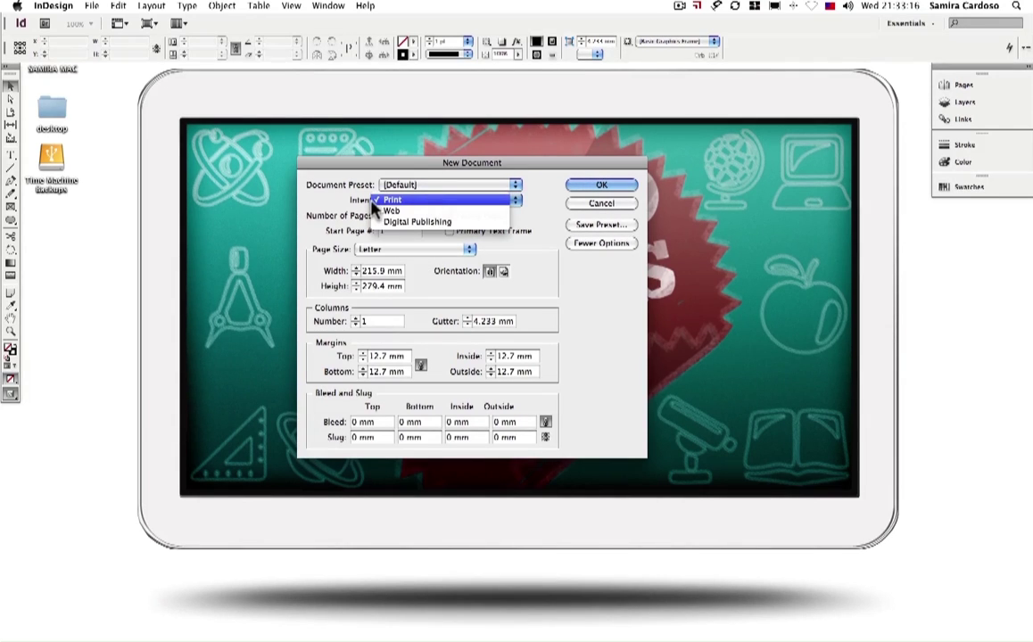
click(393, 202)
Step: Set the page size to 300 mm wide by 300 mm high with 15 mm margins on all sides
double_click(378, 271)
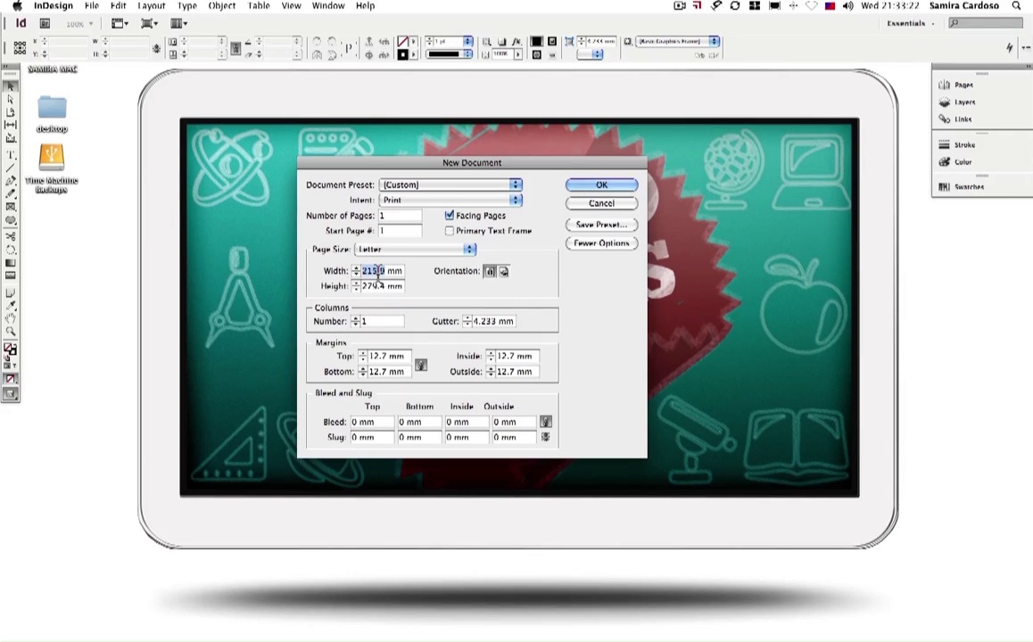
text(300)
double_click(372, 287)
text(300)
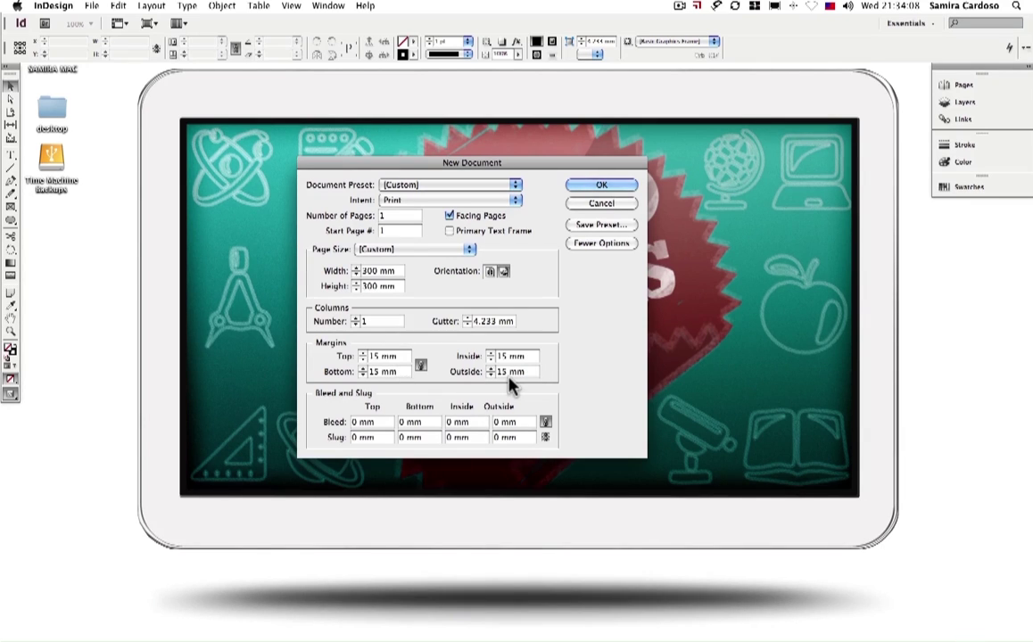
Step: Set a linked 5 mm bleed on all four sides and create the document
click(379, 423)
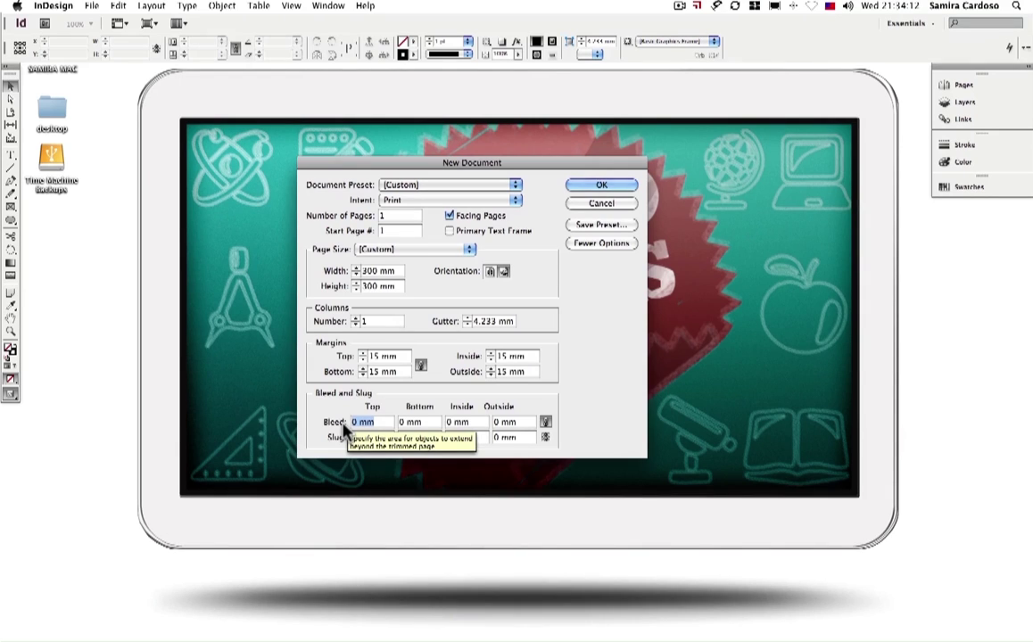
text(5)
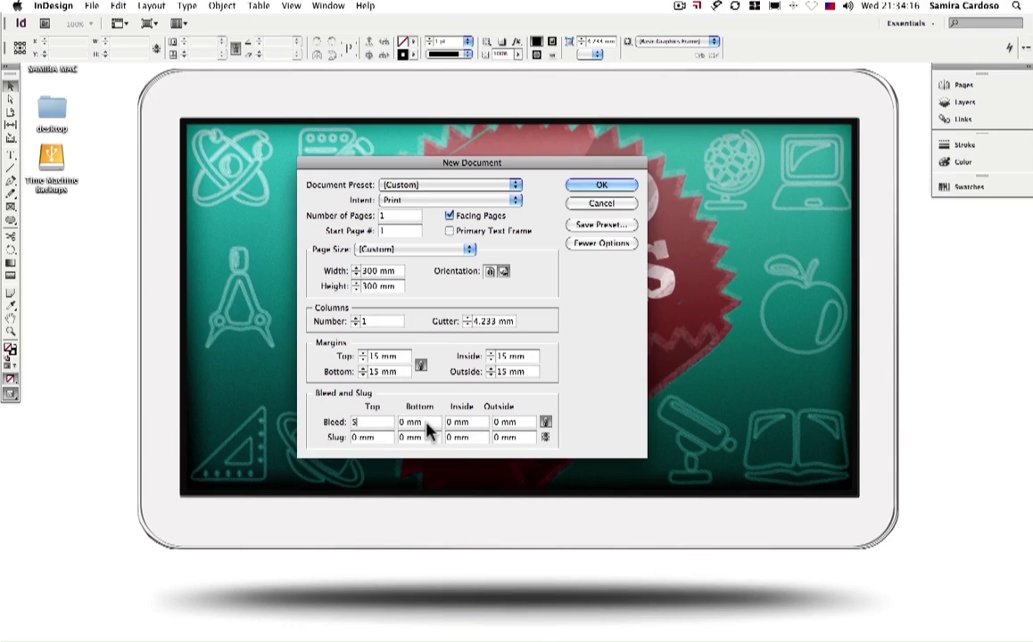
click(545, 423)
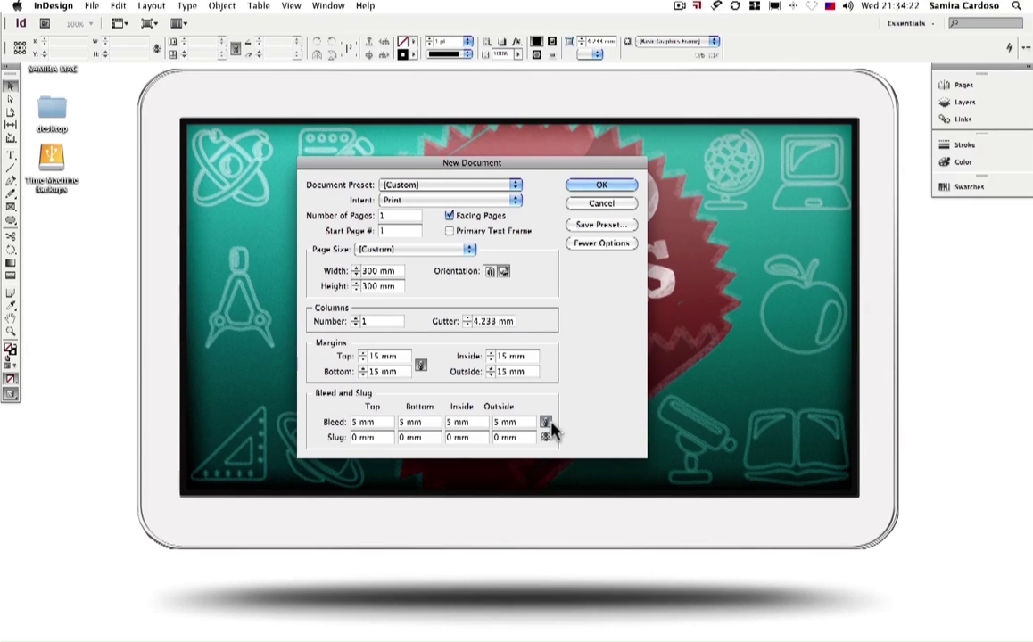
click(545, 422)
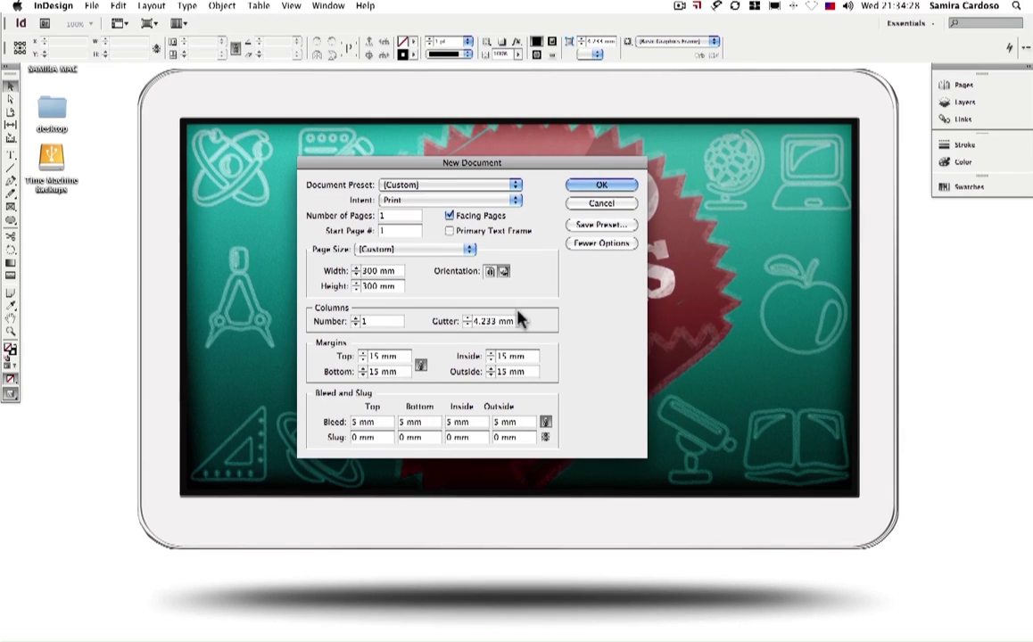
click(601, 243)
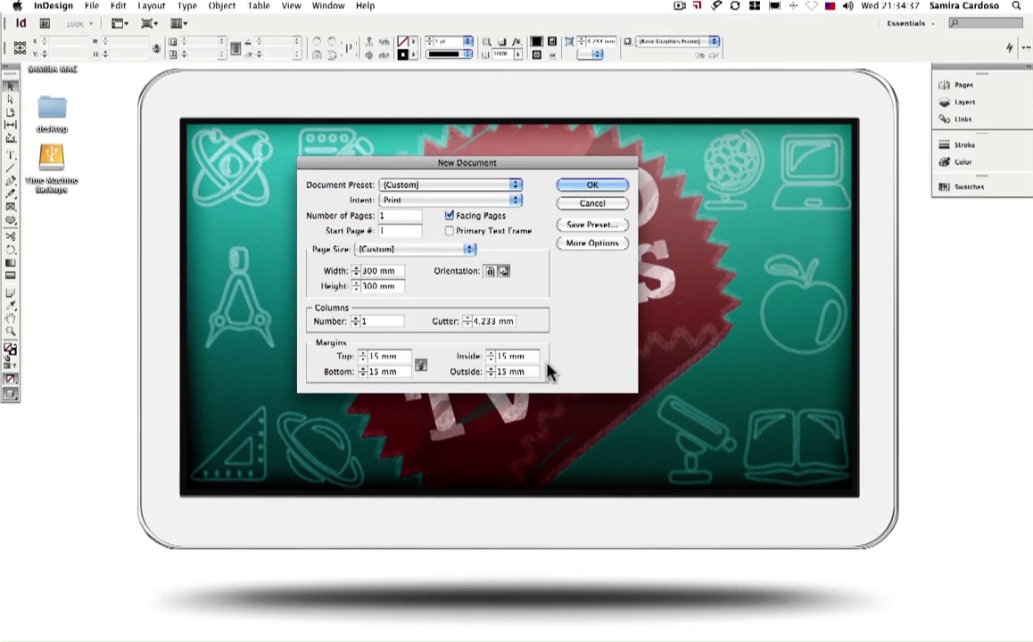
click(590, 246)
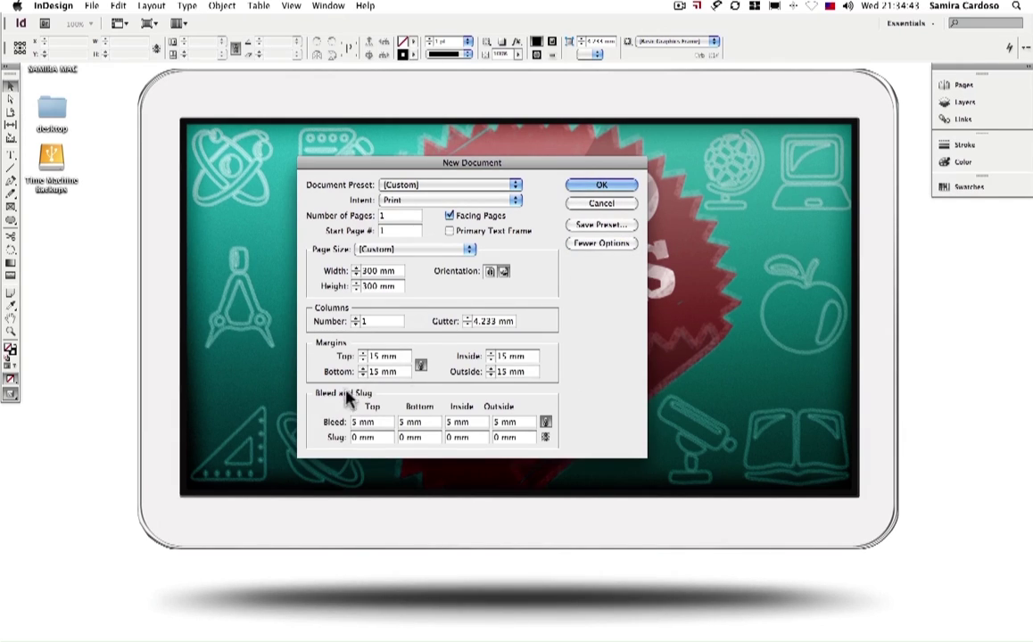
click(602, 186)
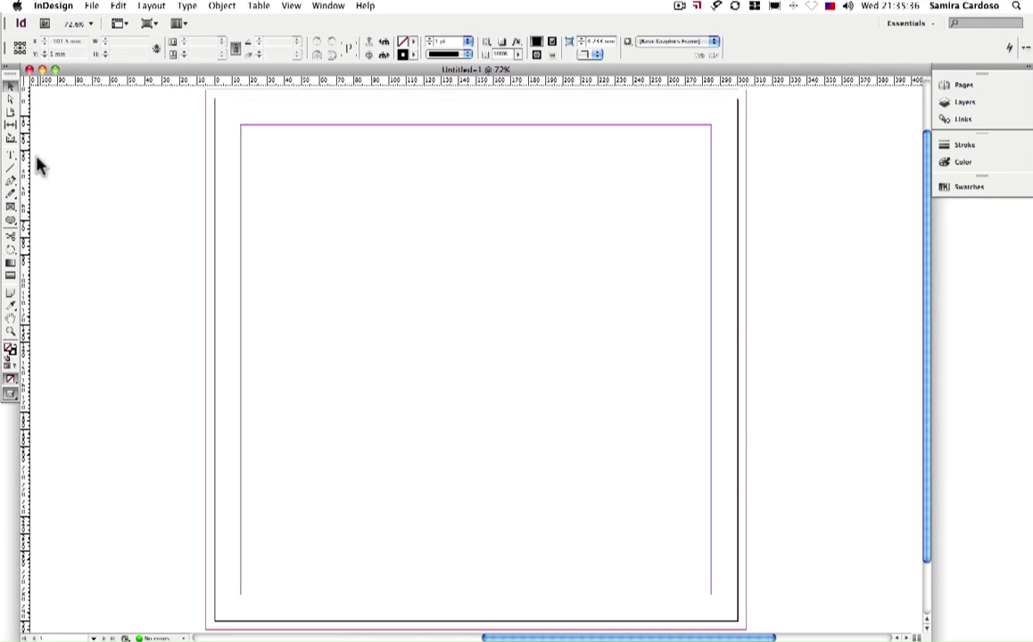
Step: Place three vertical ruler guides across the page at about 64, 135 and 212 mm
scroll(339, 214, up, 3)
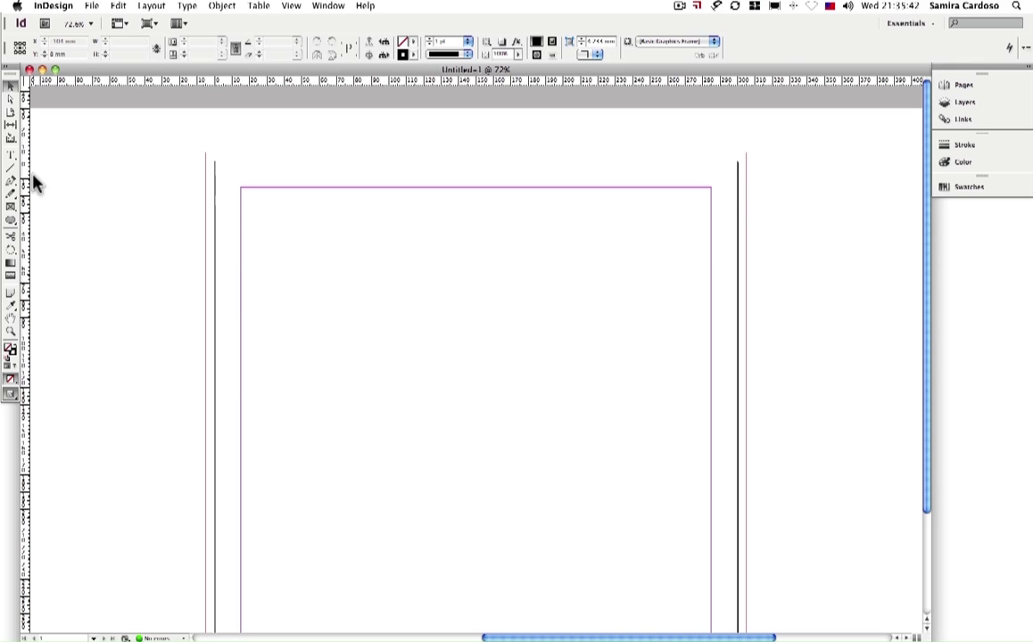
scroll(34, 178, down, 2)
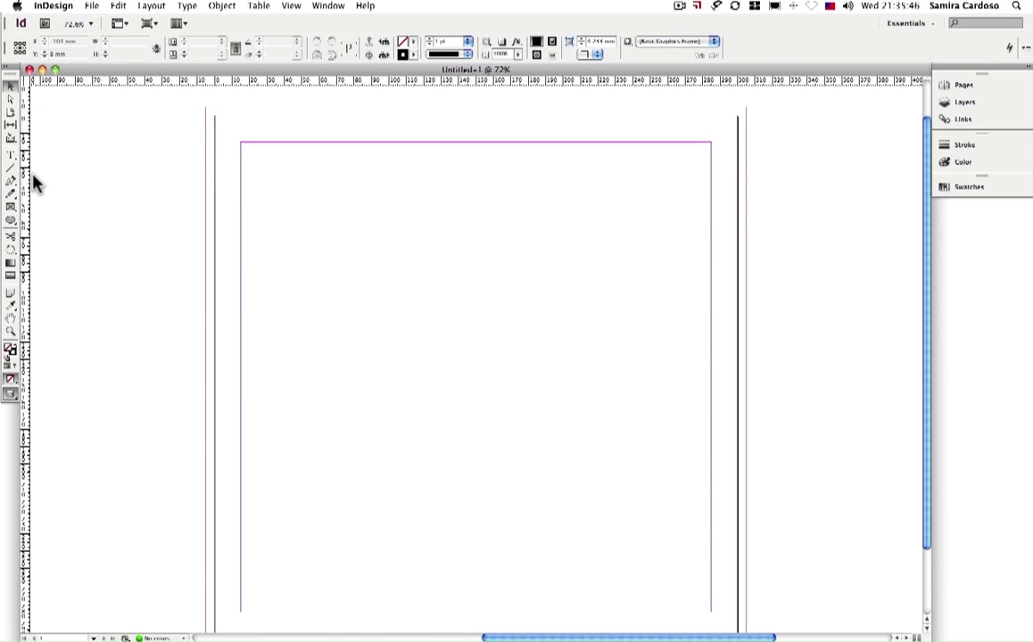
scroll(34, 182, down, 2)
scroll(54, 183, up, 2)
drag(29, 161, 325, 177)
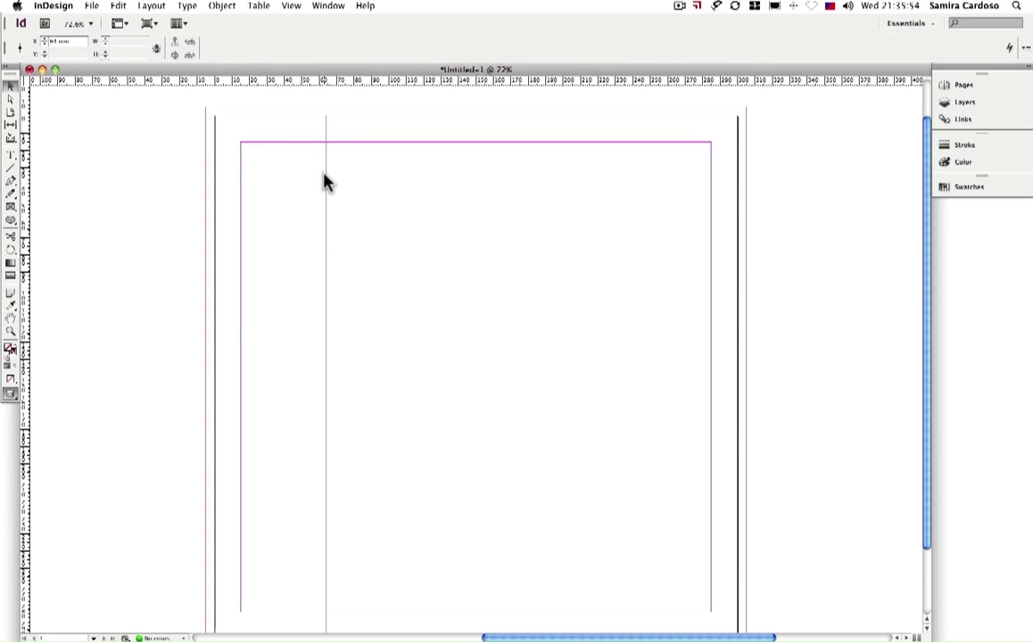
scroll(325, 182, up, 2)
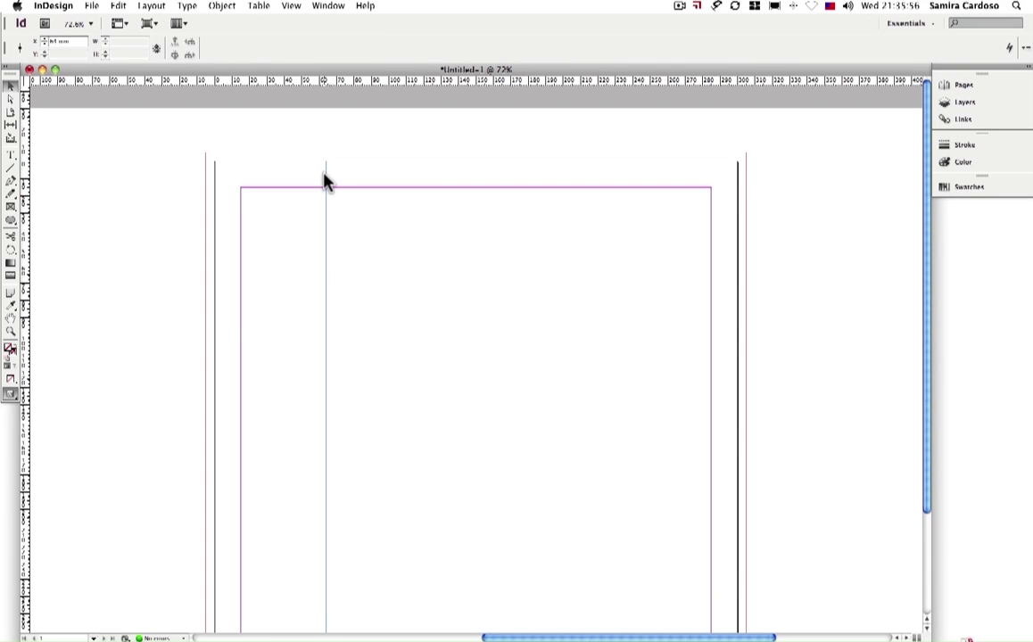
scroll(325, 181, down, 2)
drag(27, 185, 450, 177)
drag(24, 168, 585, 183)
Step: Place horizontal ruler guides at about 66 mm and 217 mm, and add one more vertical guide
drag(586, 82, 595, 230)
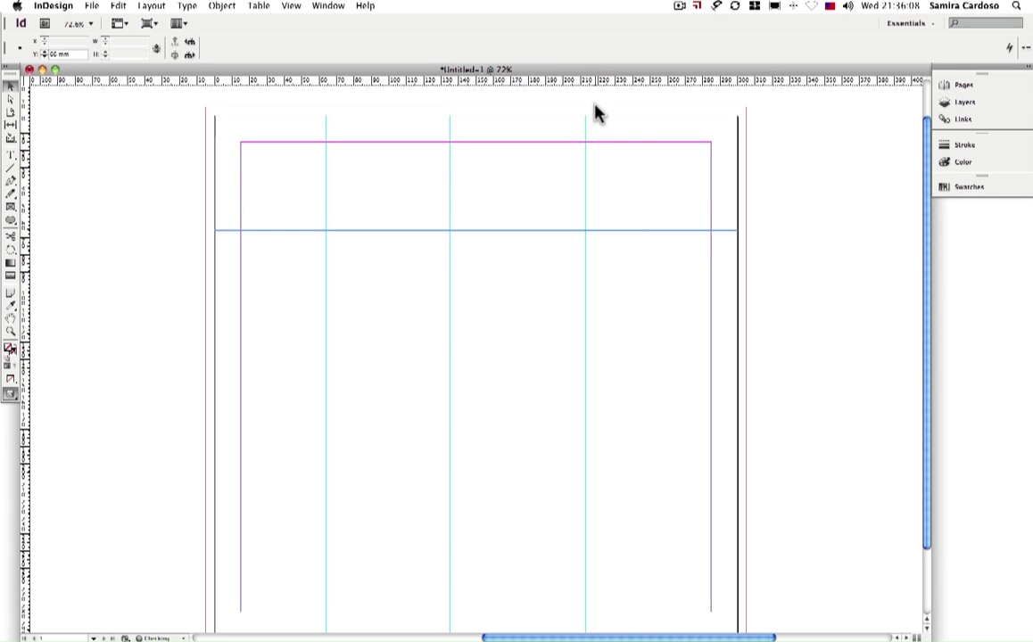
drag(594, 79, 595, 346)
key(super+z)
click(595, 346)
drag(636, 89, 642, 492)
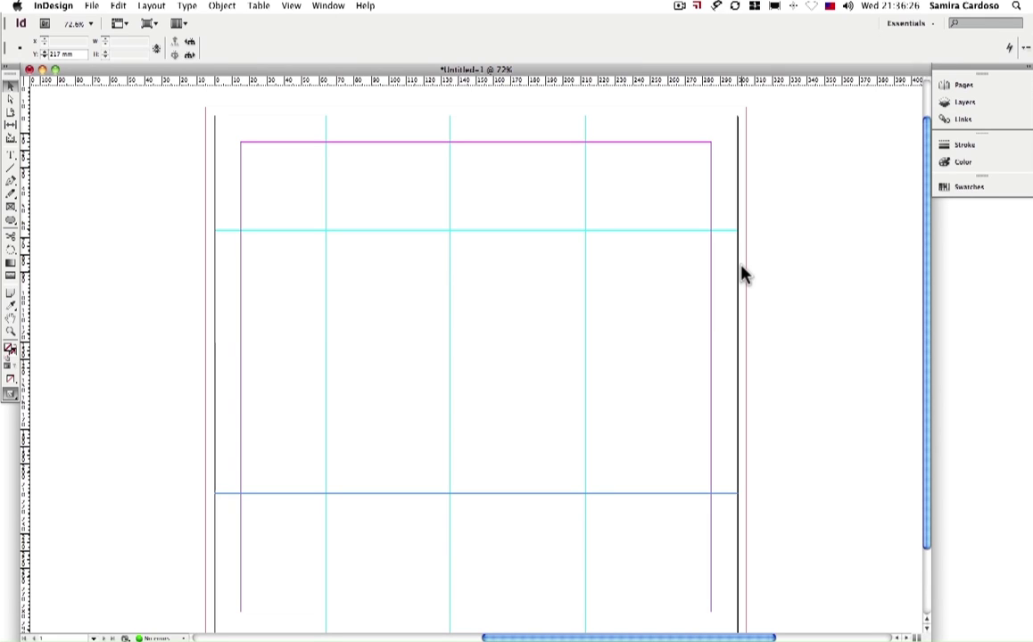
drag(25, 198, 388, 206)
Step: Undo all the manually placed ruler guides until the page is empty
key(super+z)
key(super+z)
key(super+z)
key(super+z)
key(super+z)
key(super+z)
key(super+z)
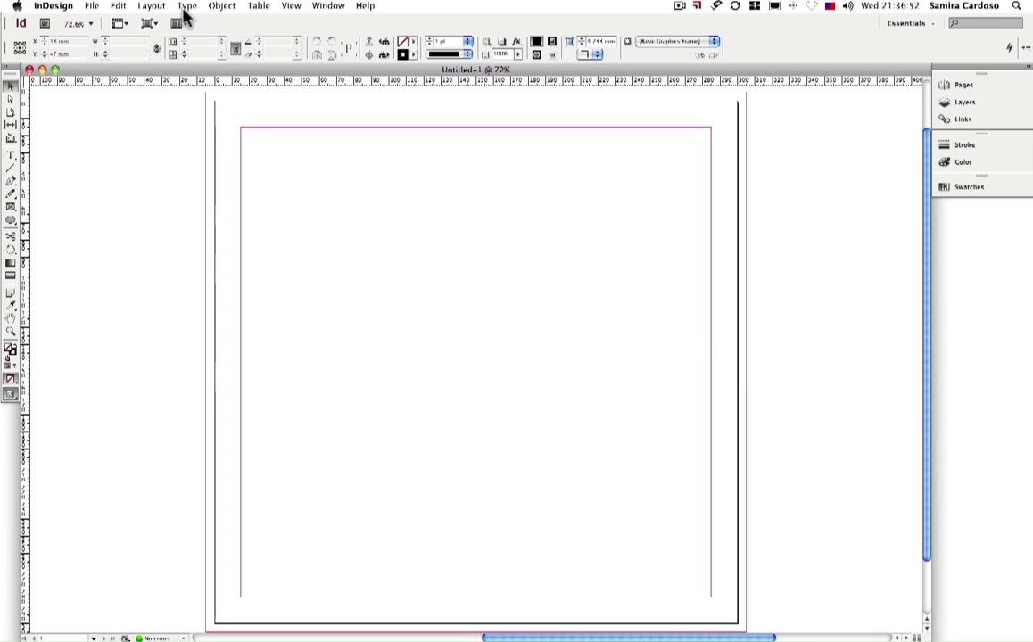
Step: Start creating ruler guides fitted to the margins, with 4 rows
click(153, 6)
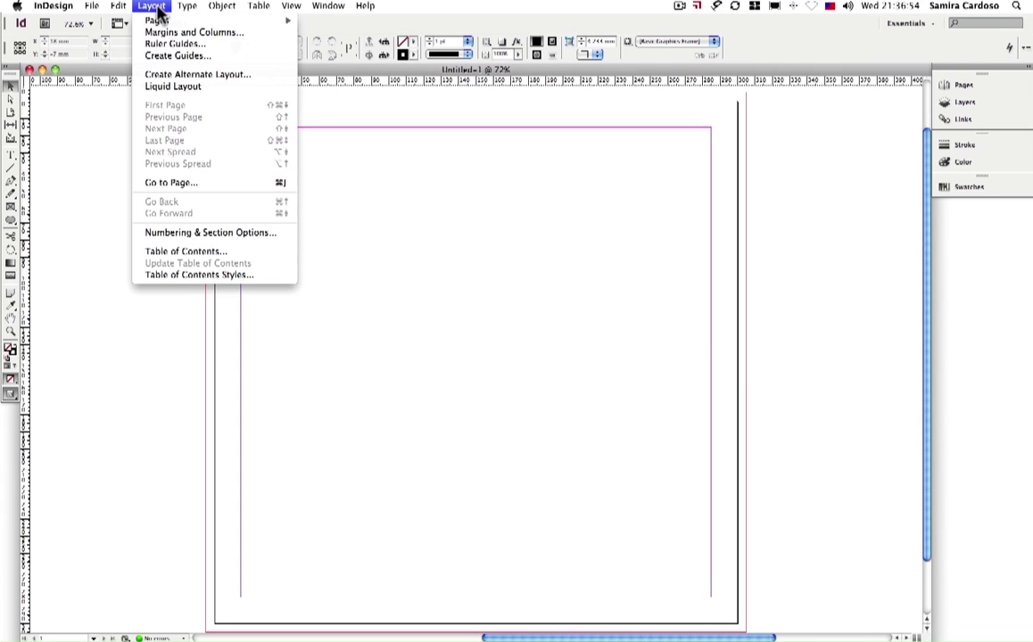
click(163, 57)
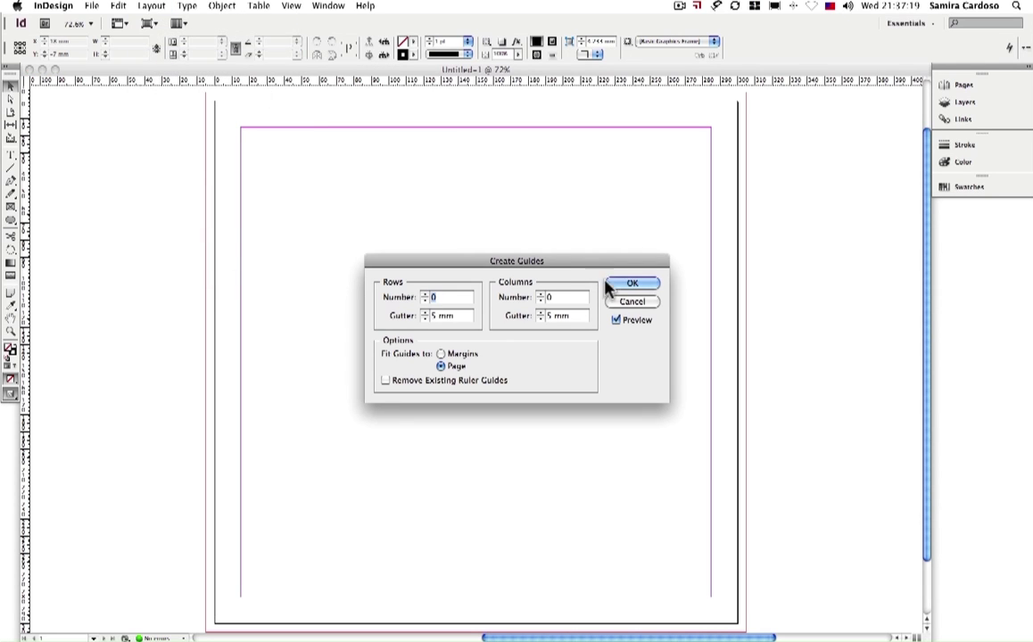
drag(545, 265, 740, 308)
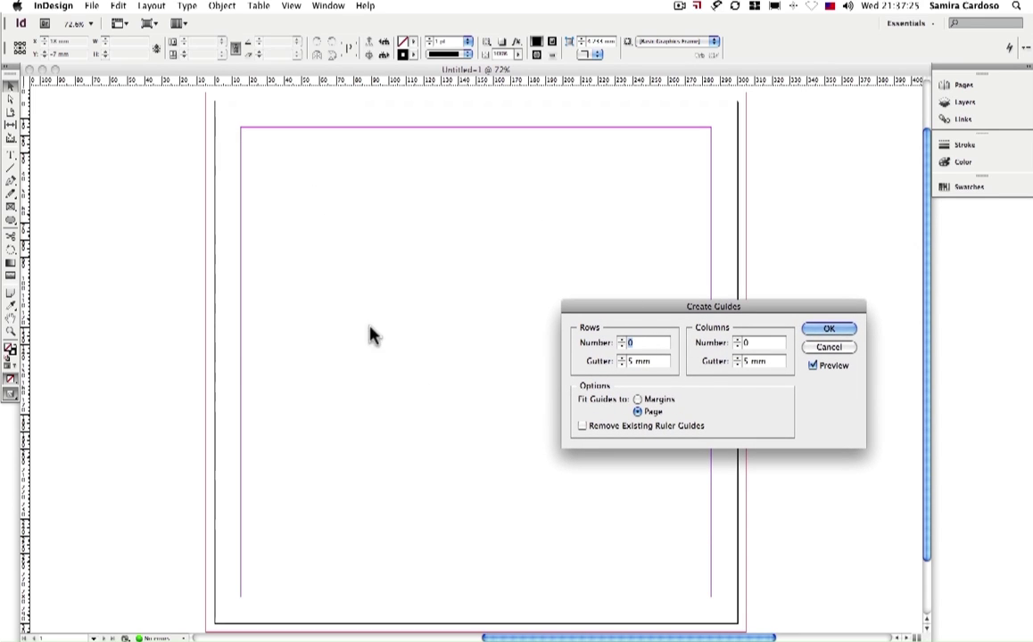
click(653, 401)
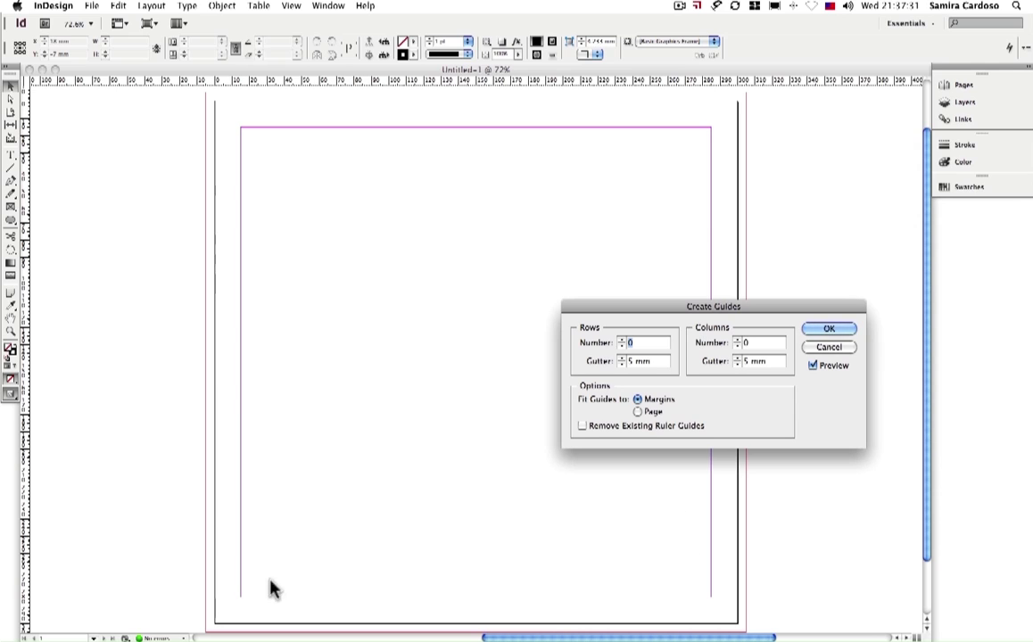
double_click(629, 343)
text(4)
Step: Set 4 columns for the guides, keep the 5 mm gutters, and create the grid
click(765, 344)
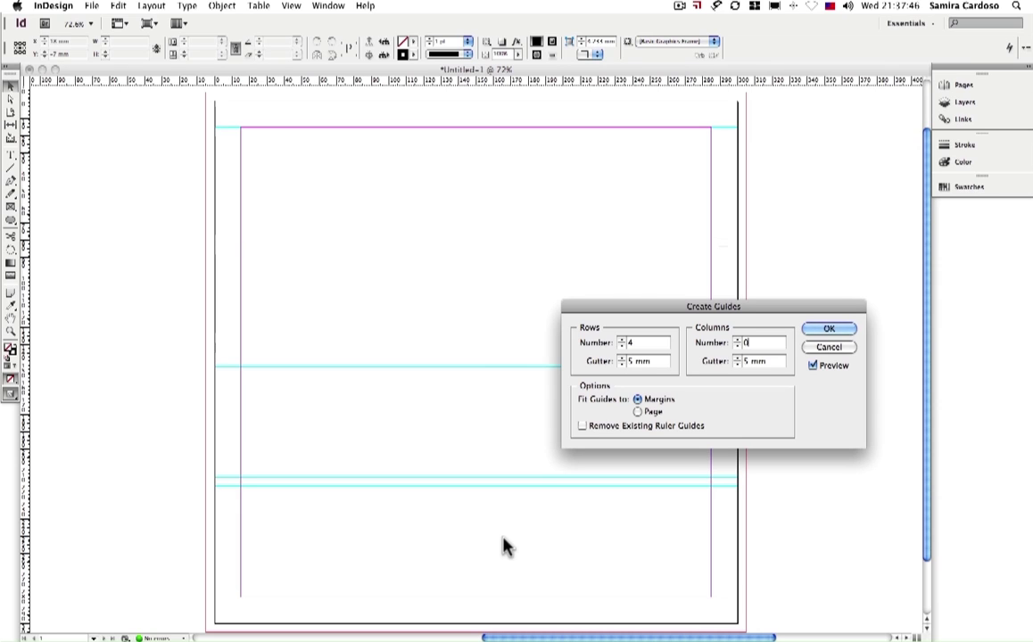
double_click(747, 344)
text(4)
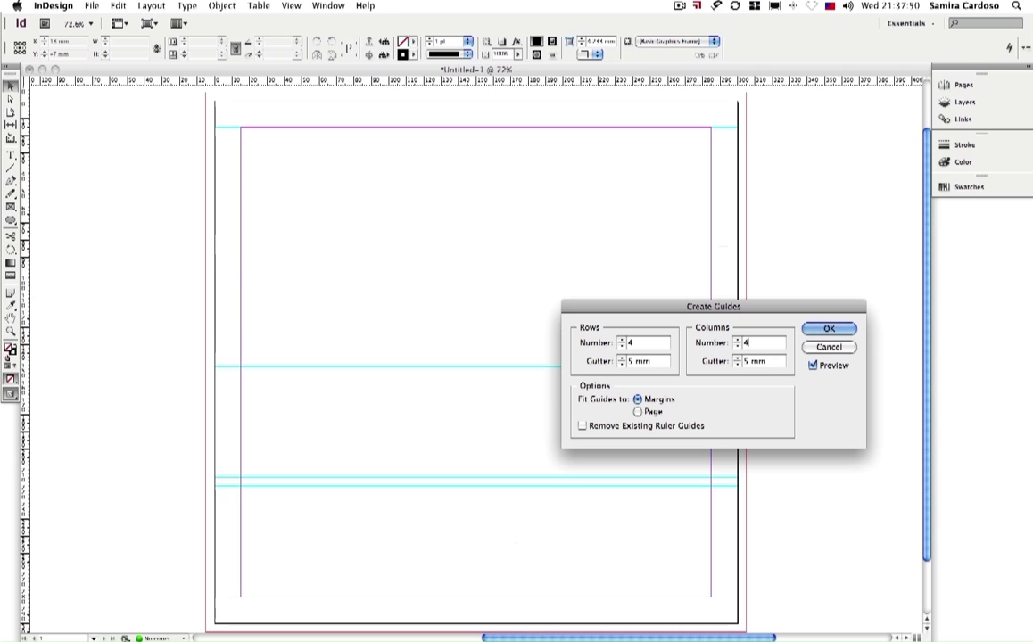
click(784, 362)
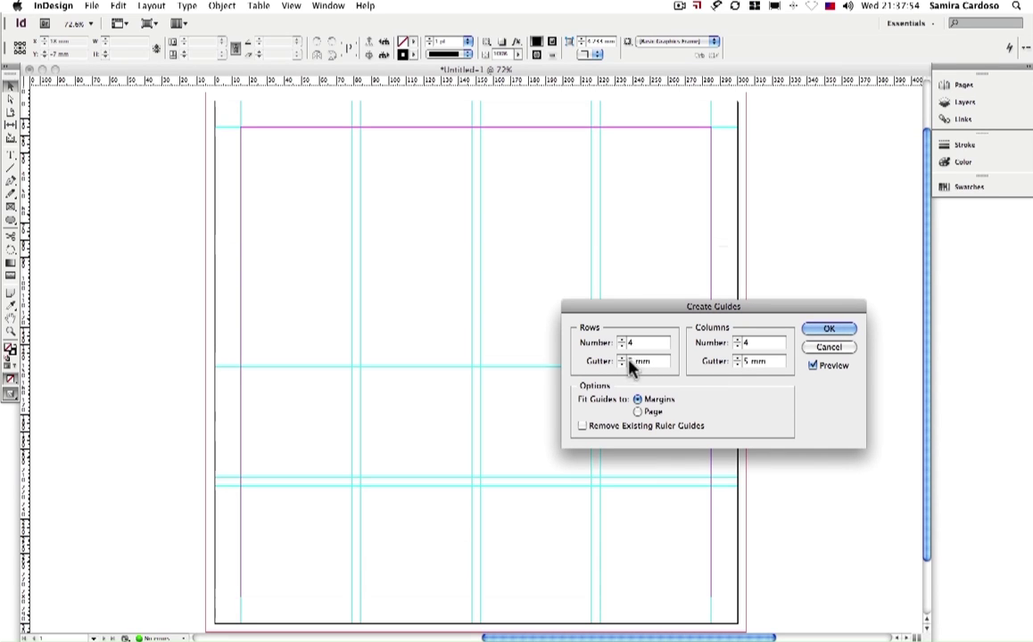
click(760, 362)
click(829, 329)
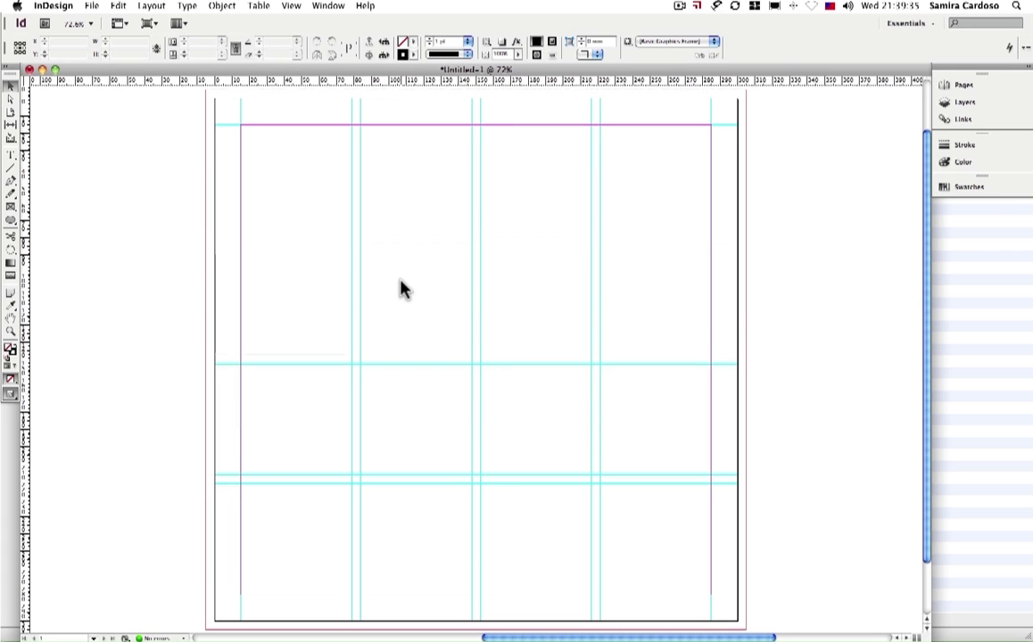
Step: Load wave.jpg from the aula02 folder on the Desktop for placing on the page
click(89, 6)
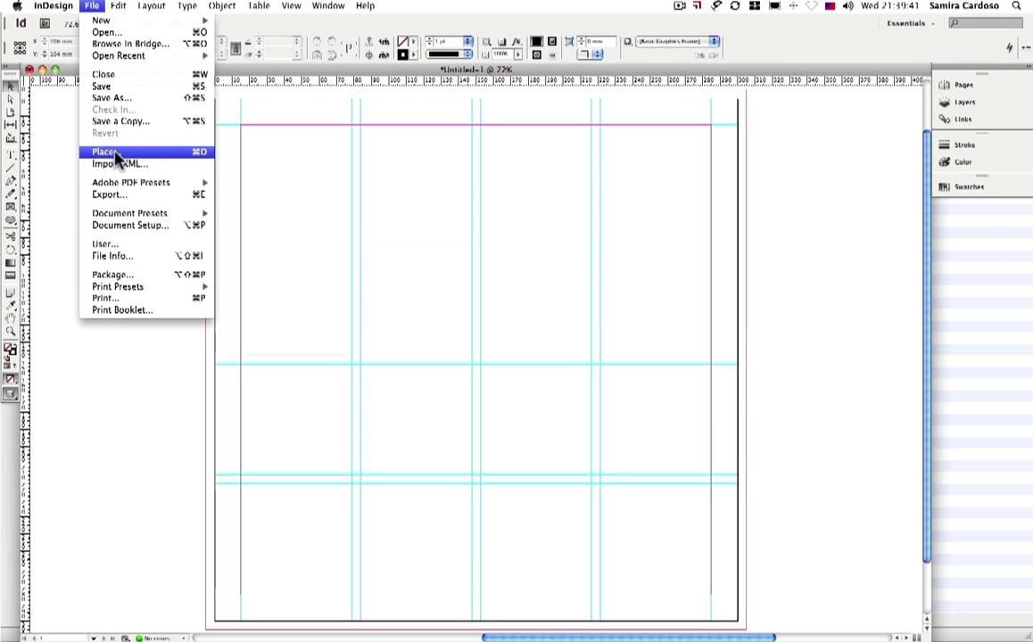
click(190, 156)
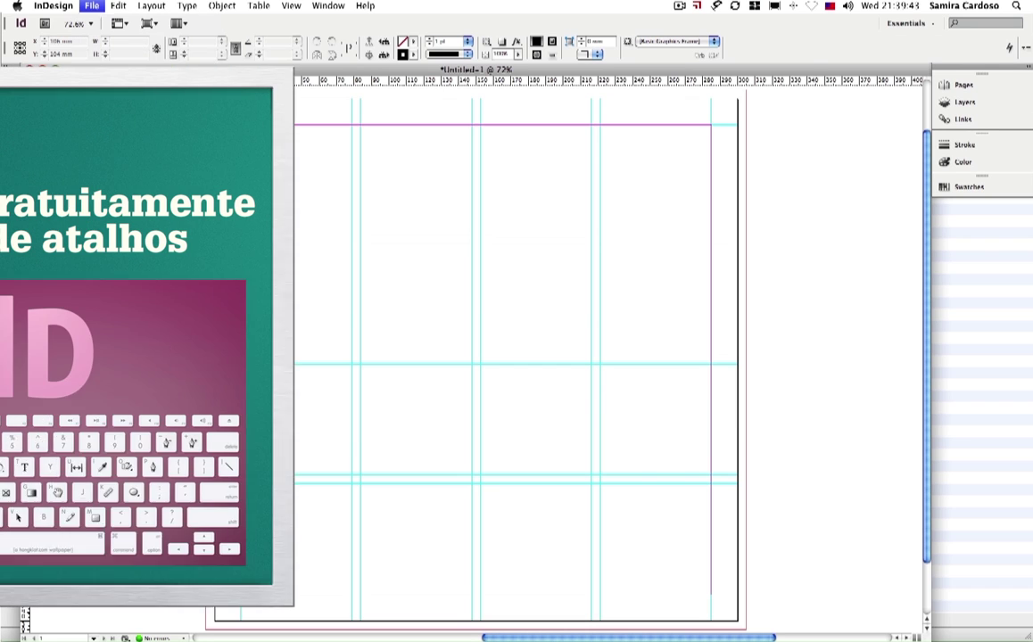
double_click(348, 126)
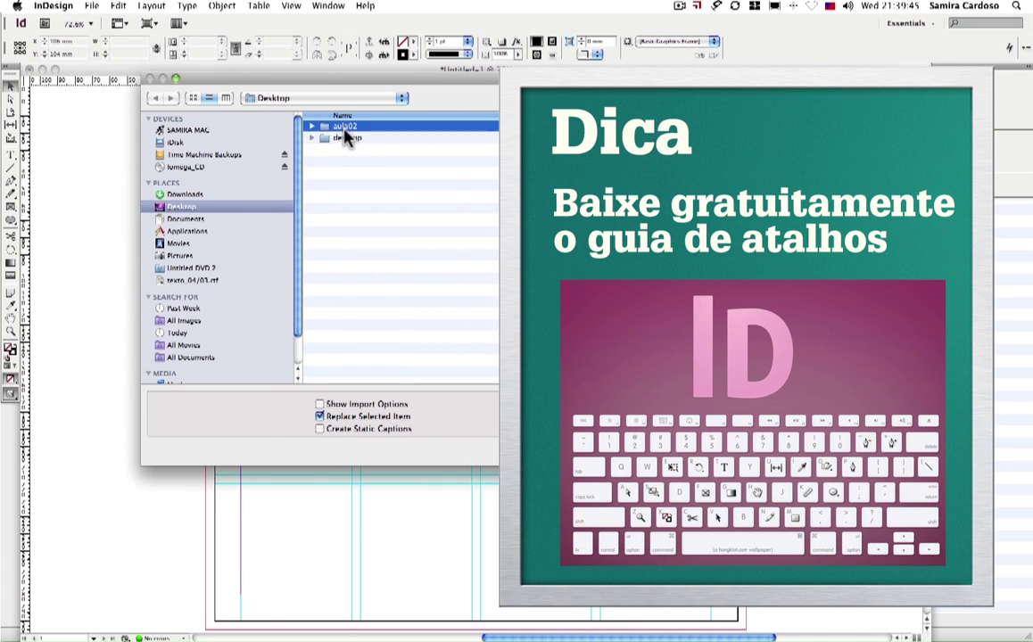
click(337, 127)
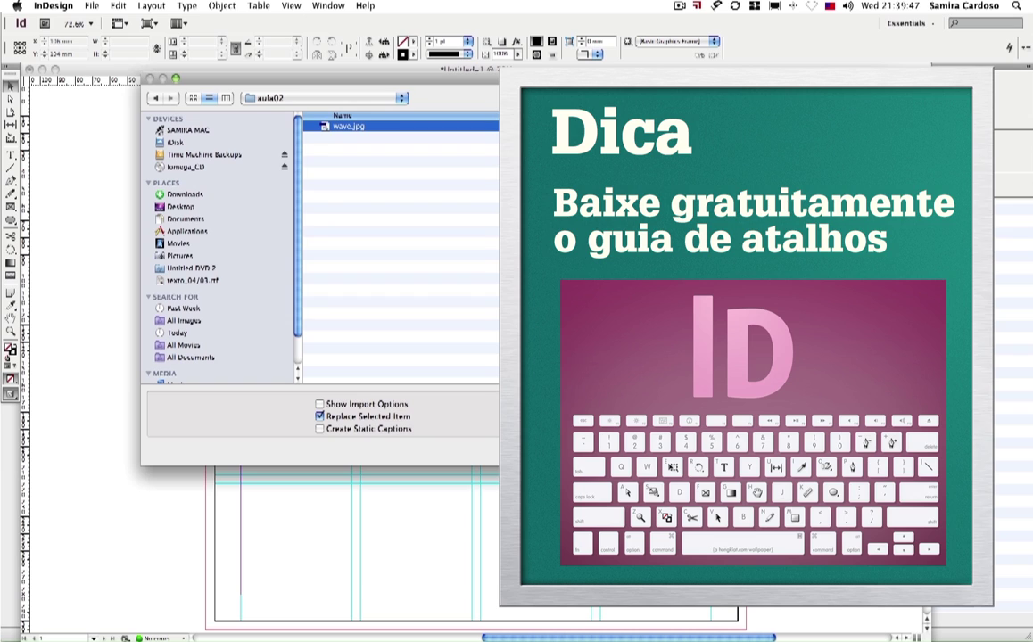
key(Return)
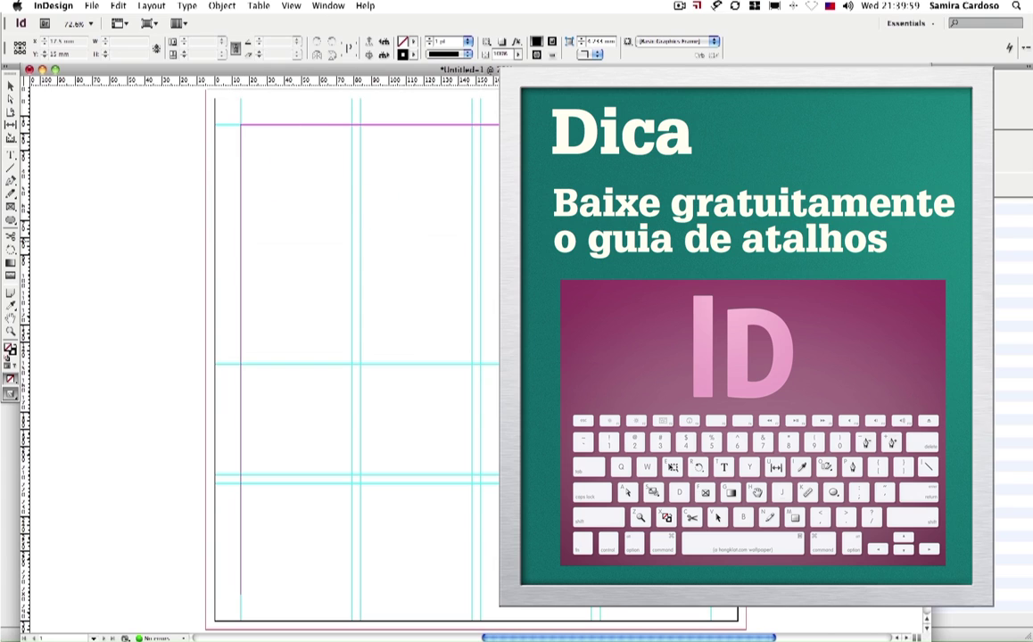
scroll(402, 357, up, 2)
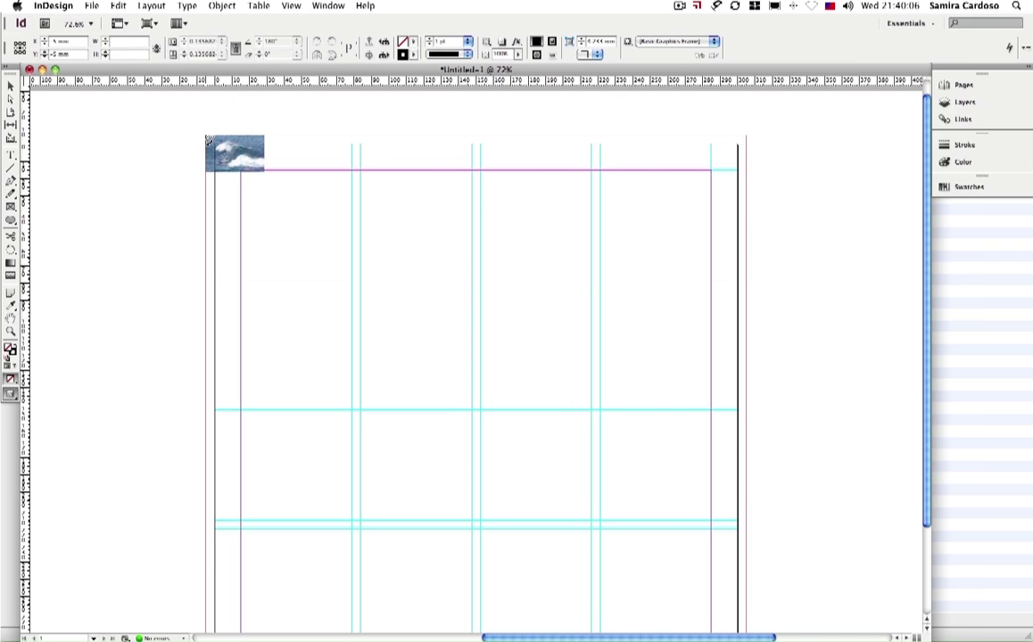
Step: Try placing the wave image at the bleed's upper-left corner and again mid-page, undoing each placement
click(206, 136)
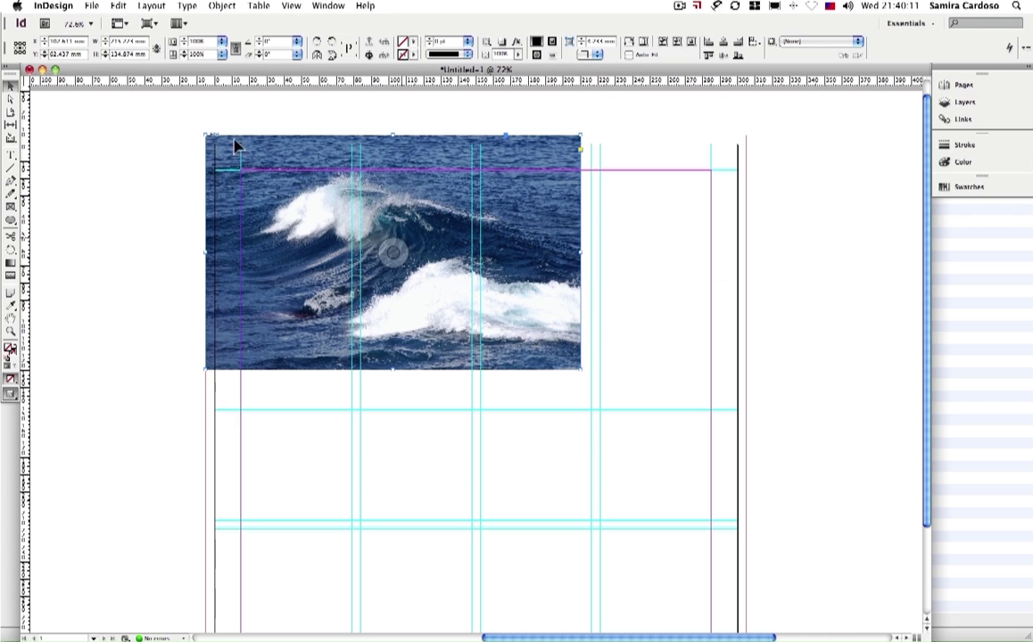
key(super+z)
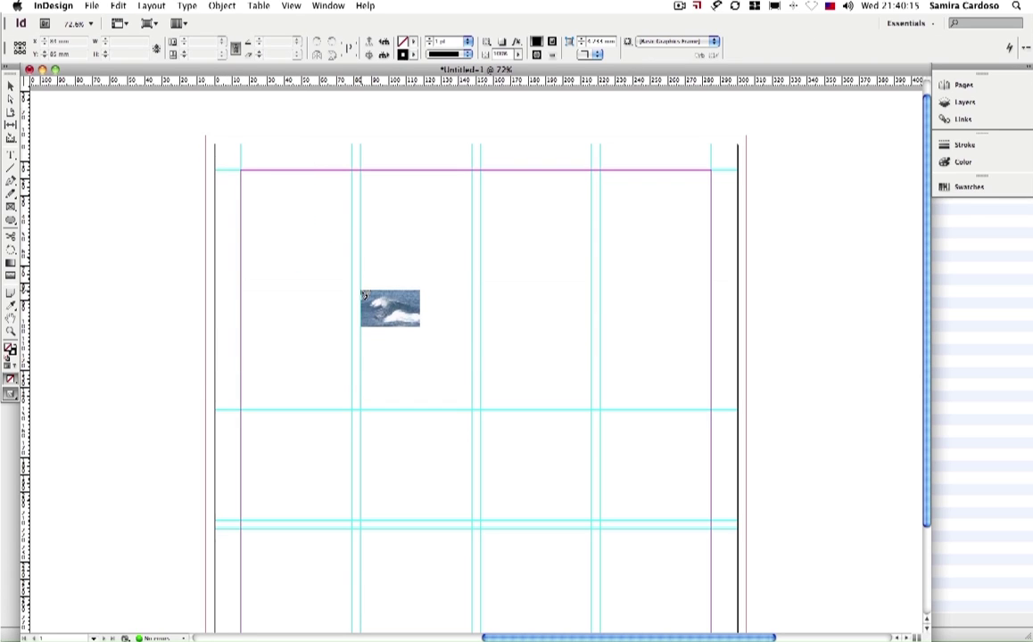
click(362, 294)
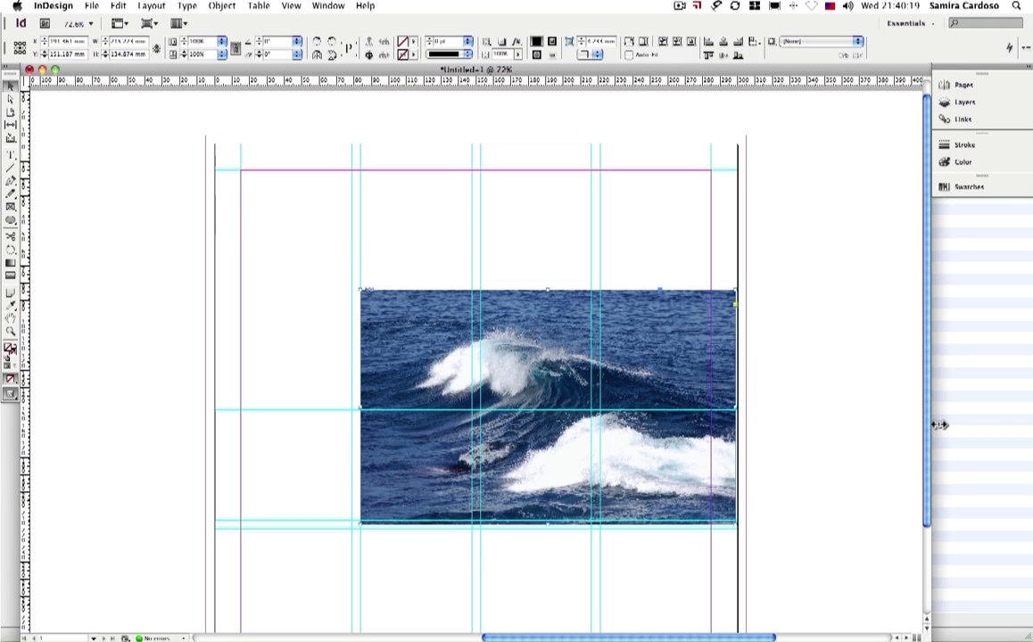
key(super+z)
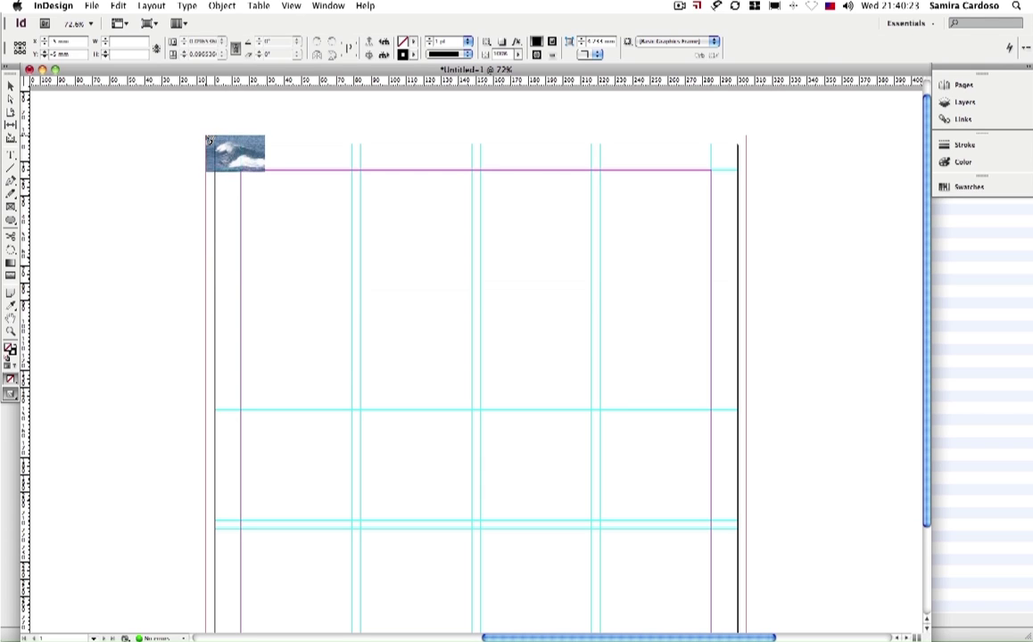
Step: Place the wave image at its original size, with its upper-left corner on the bleed's upper-left corner
click(205, 136)
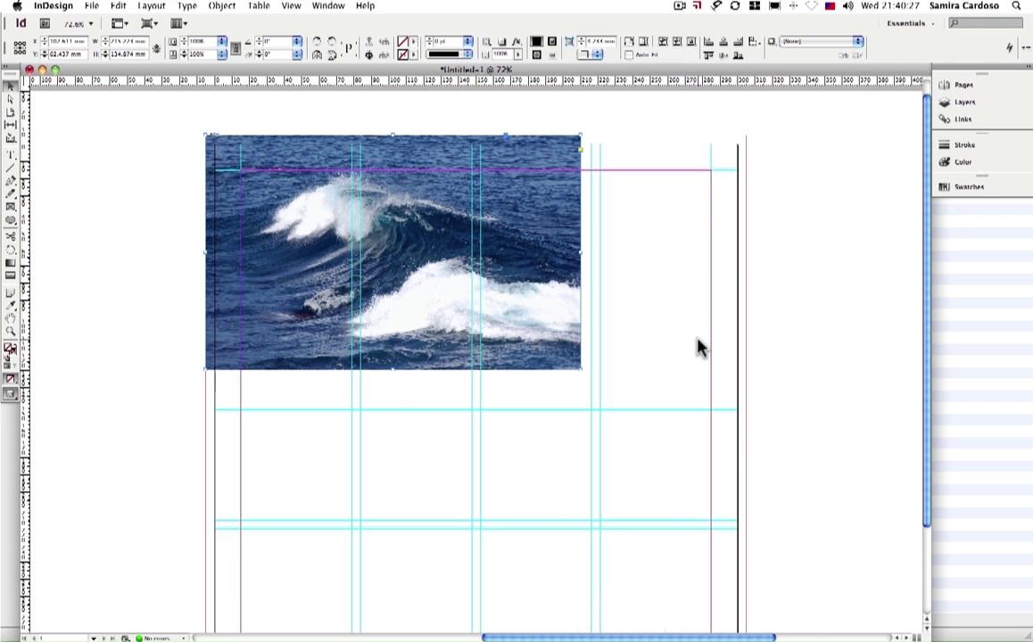
scroll(702, 348, left, 5)
drag(869, 364, 578, 308)
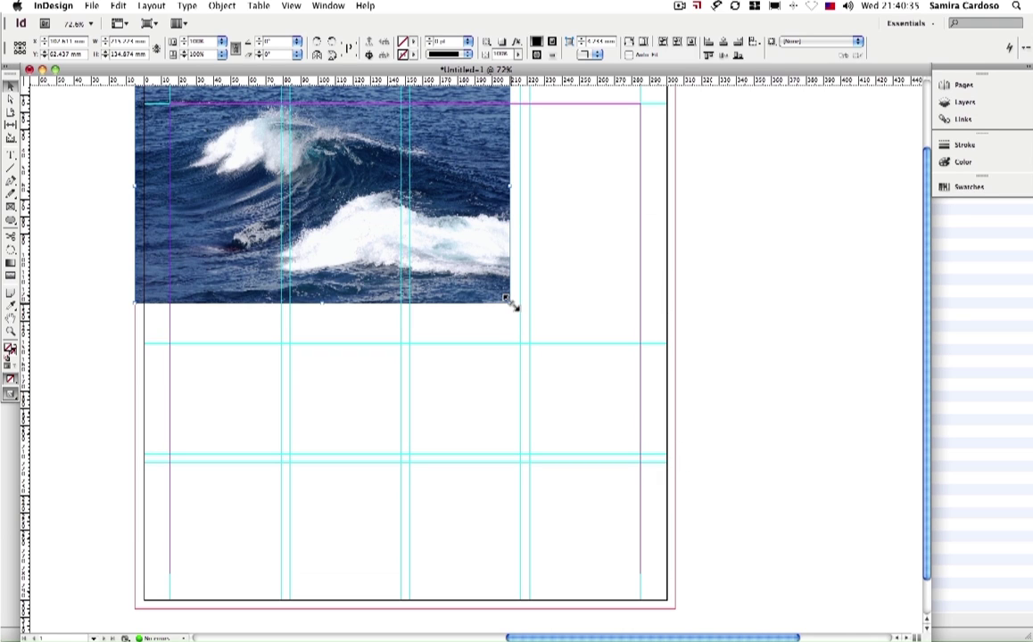
Step: Try enlarging the frame without its image, and scale both together proportionally to about 310 × 200.5 mm
drag(512, 304, 510, 304)
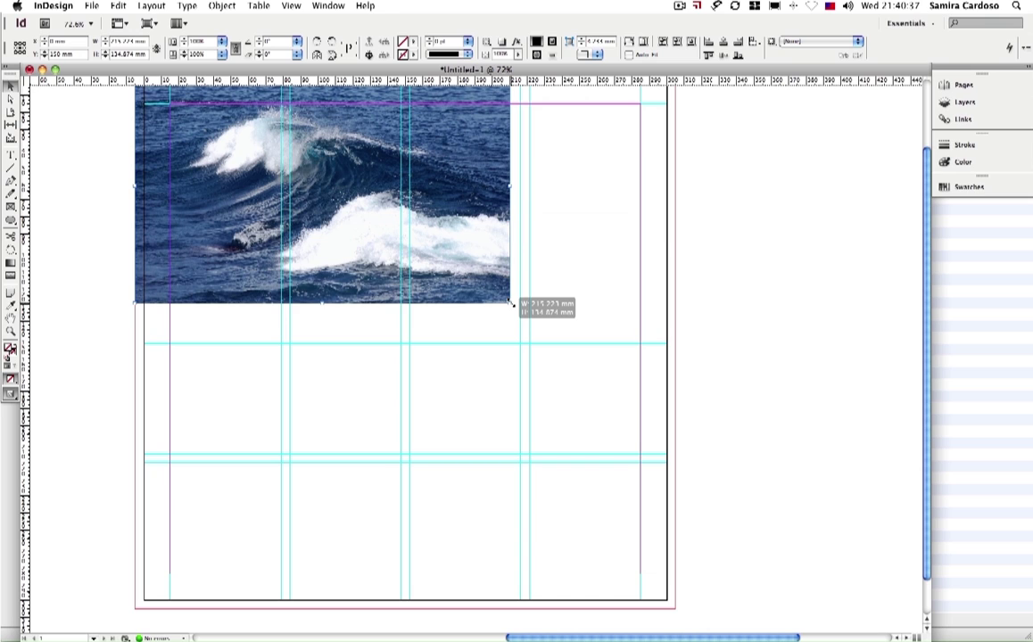
drag(511, 304, 675, 413)
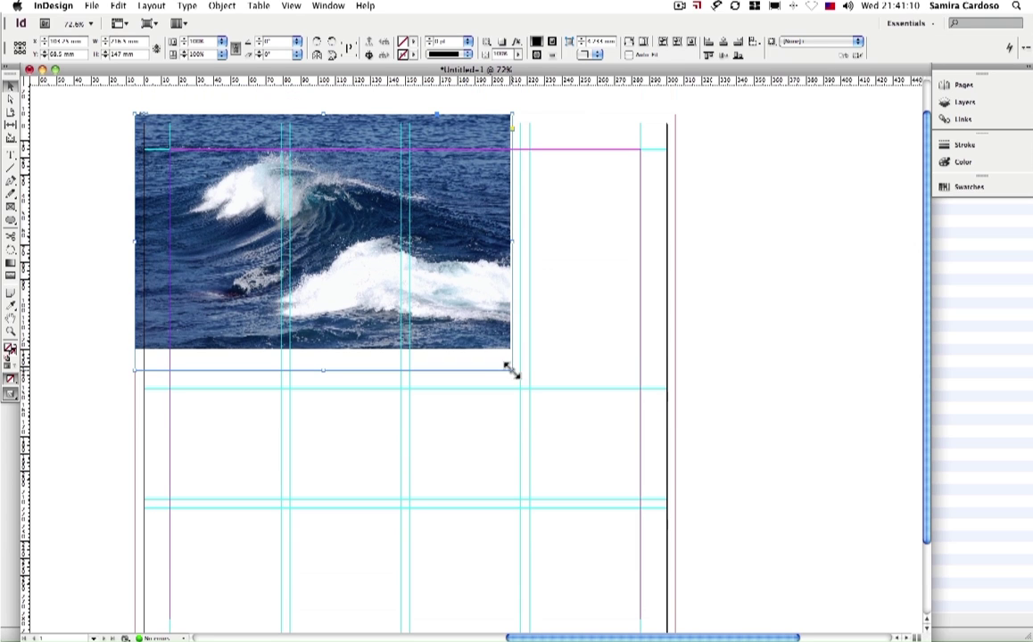
drag(509, 364, 674, 463)
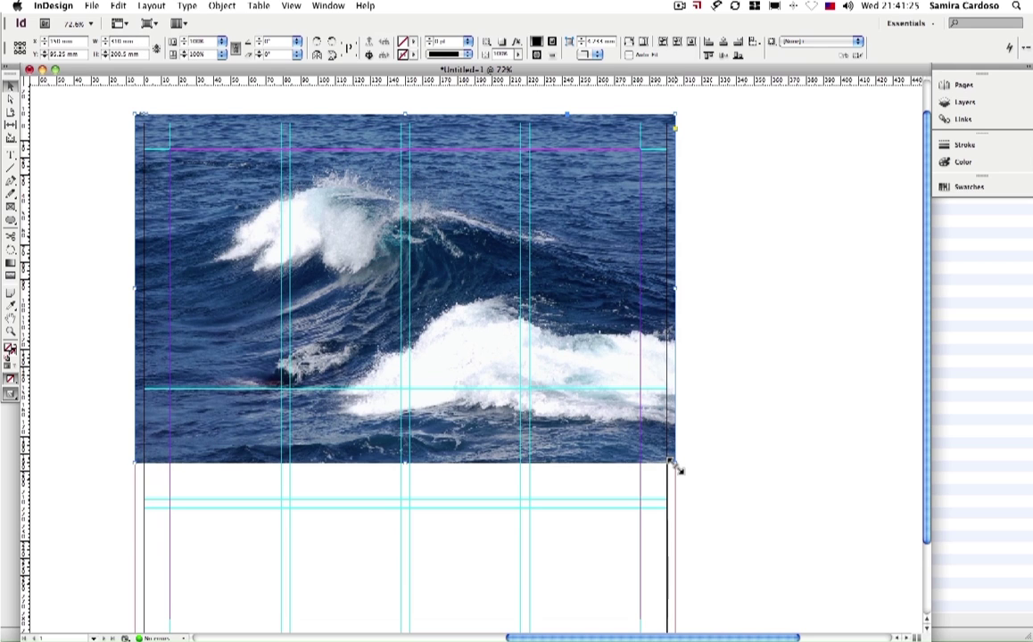
Step: Try stretching the wave image out of proportion, and undo the resizing back to the original image size
drag(675, 464, 783, 256)
drag(784, 257, 721, 192)
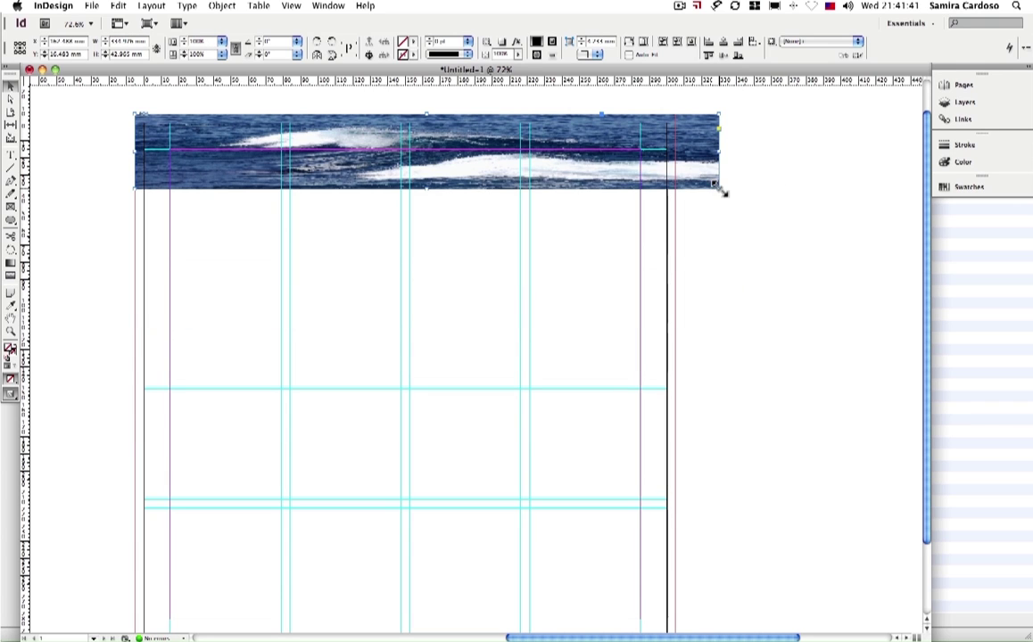
key(super+z)
key(super+z)
key(super+z)
key(super+z)
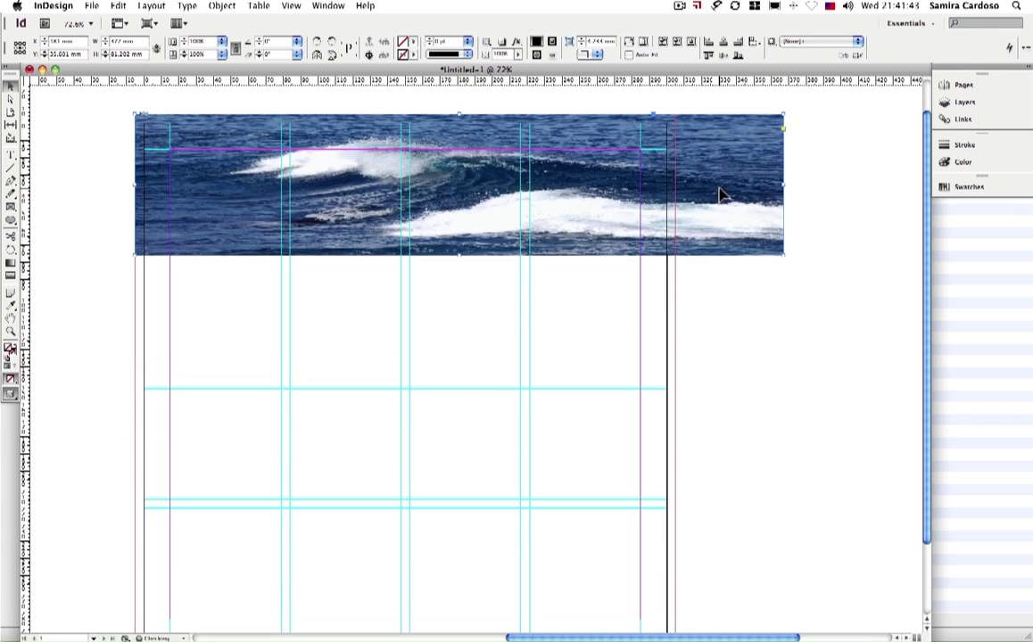
key(super+z)
key(super+z)
key(super+z)
Step: Align the frame's lower-right corner with the image, and scale both together proportionally to about 353 × 221 mm
drag(602, 395, 513, 353)
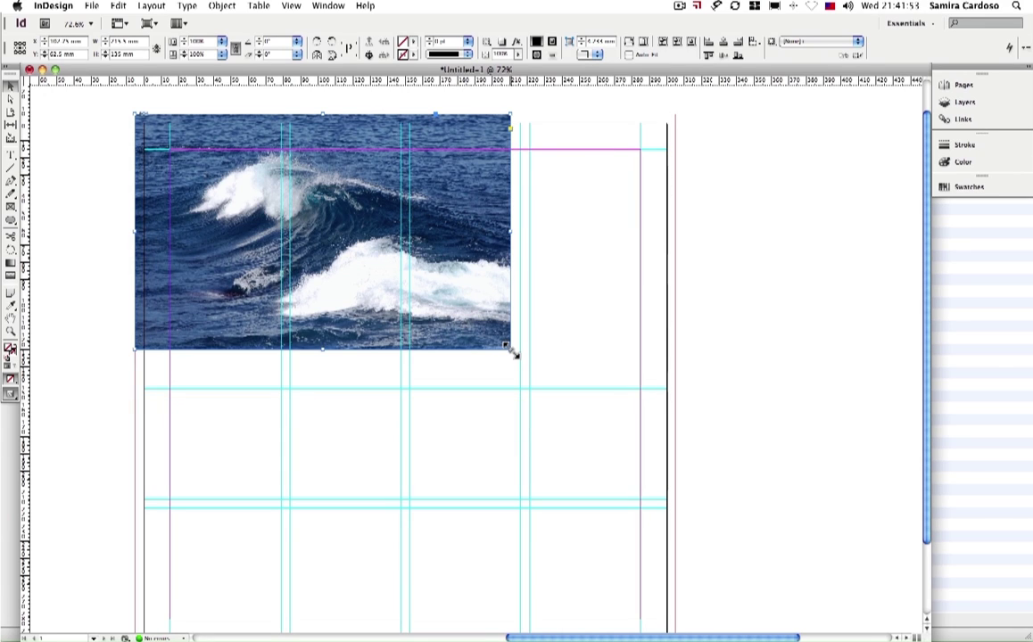
scroll(513, 355, left, 10)
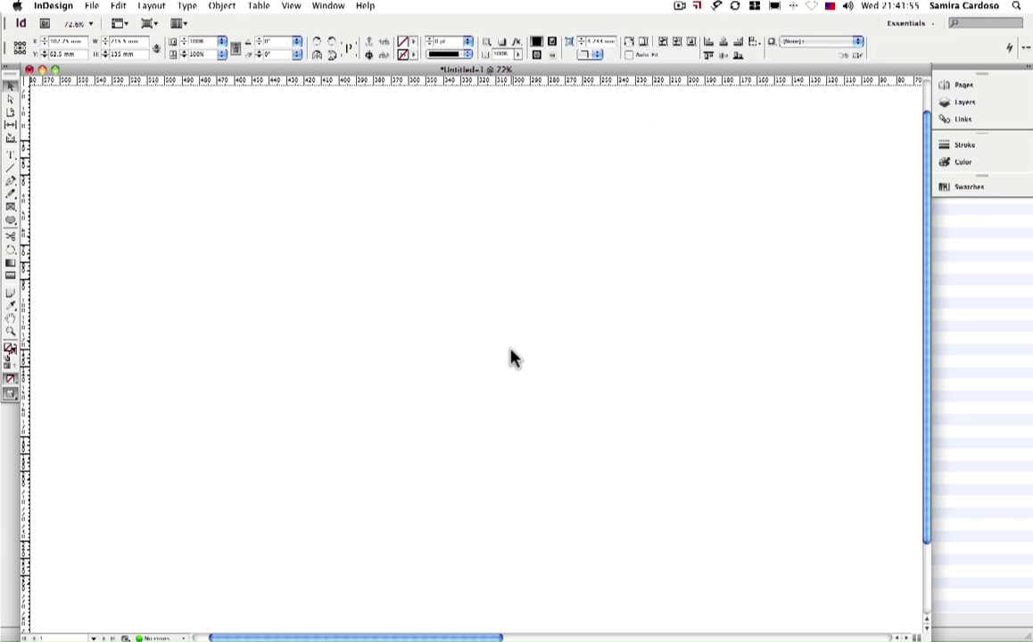
scroll(512, 357, right, 10)
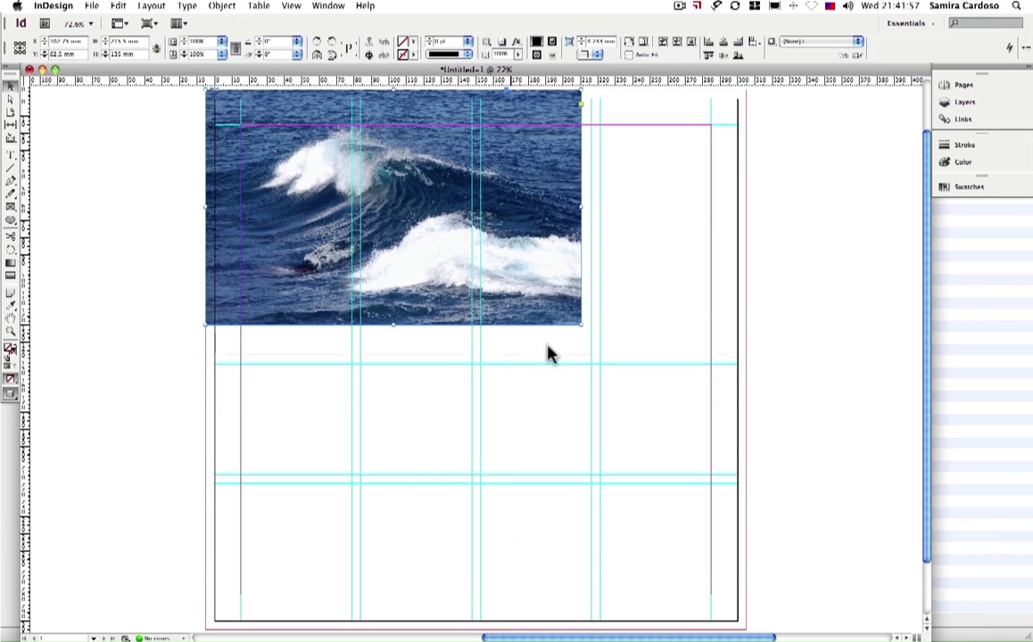
drag(581, 325, 718, 480)
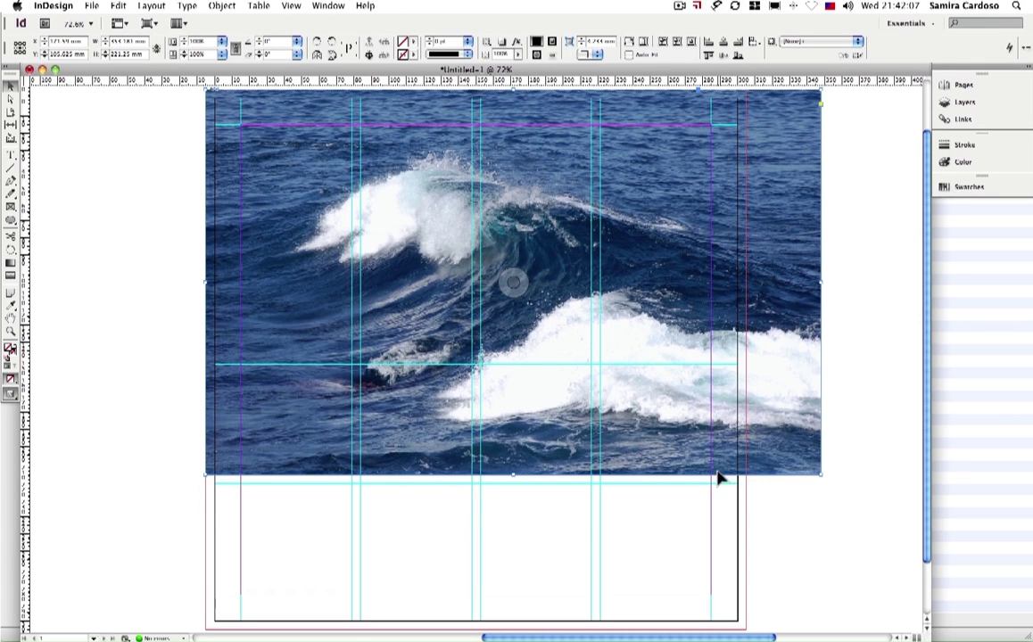
scroll(718, 479, up, 2)
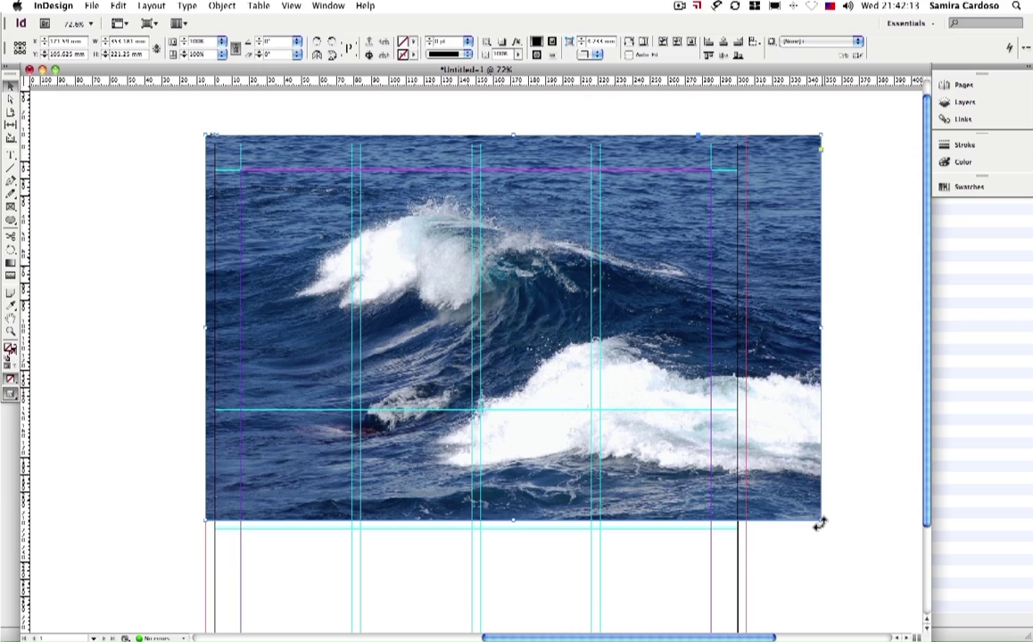
mouse_move(819, 521)
mouse_down()
mouse_move(816, 457)
mouse_move(785, 501)
mouse_move(811, 527)
mouse_up()
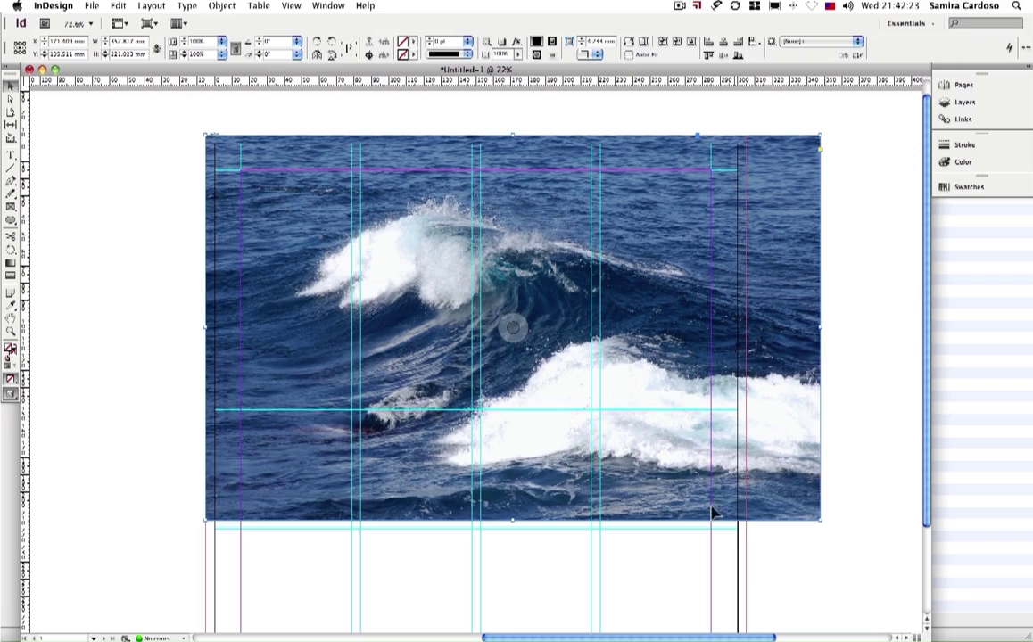
Step: Hide the guides to view the image without them, and show them again
click(120, 25)
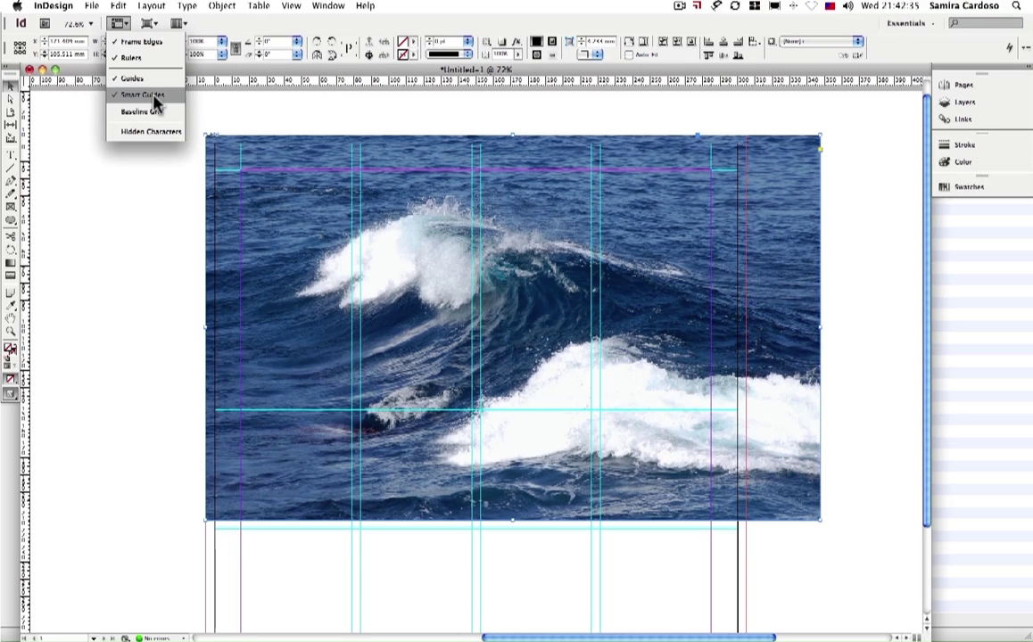
click(129, 78)
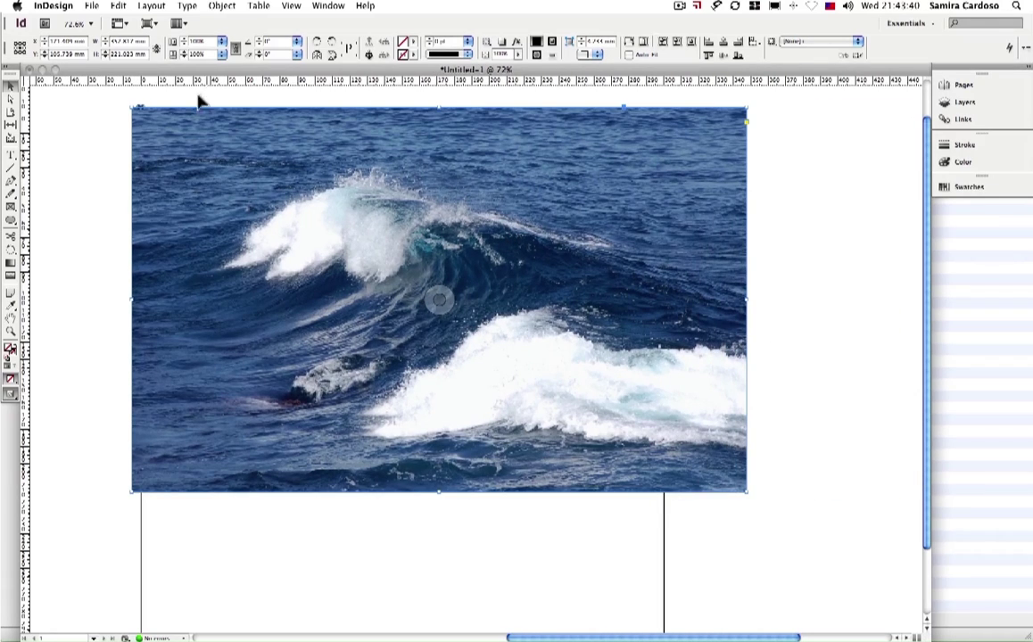
click(126, 25)
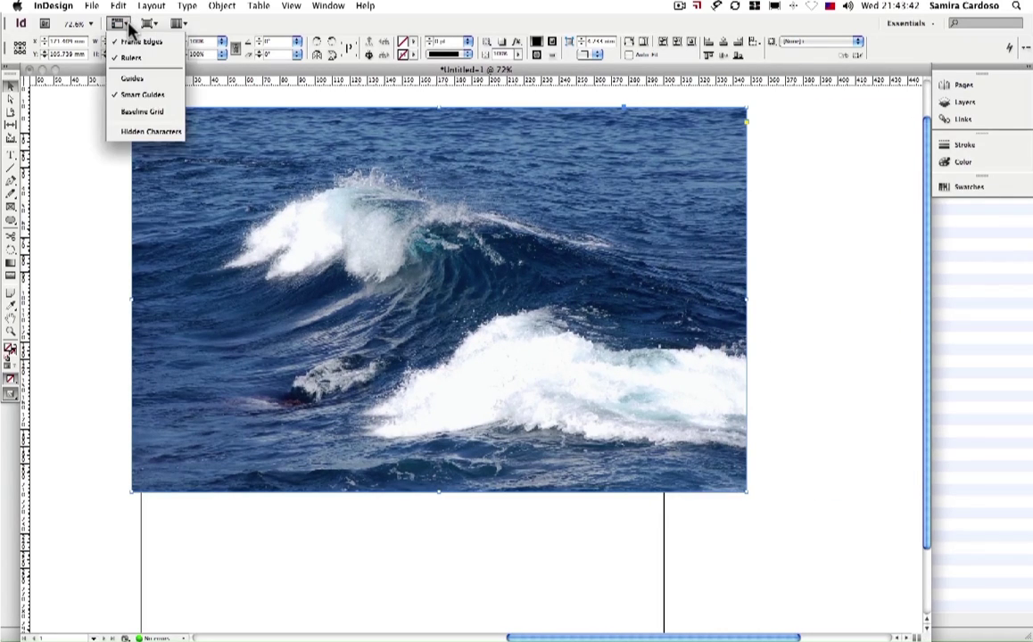
click(134, 80)
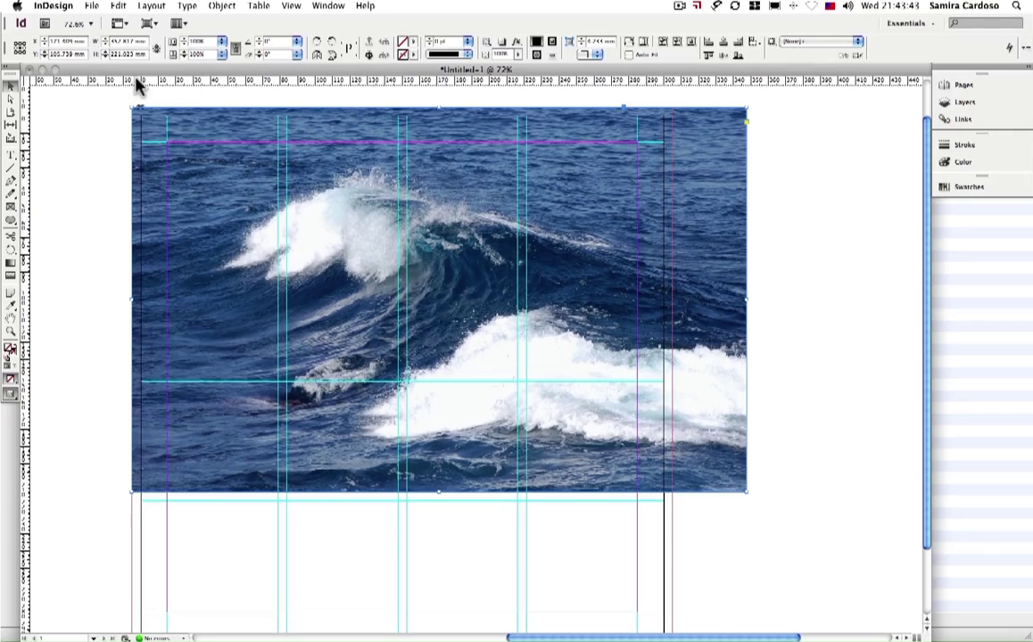
Step: Hide the document rulers to see the page without them, and show them again
click(123, 25)
click(117, 24)
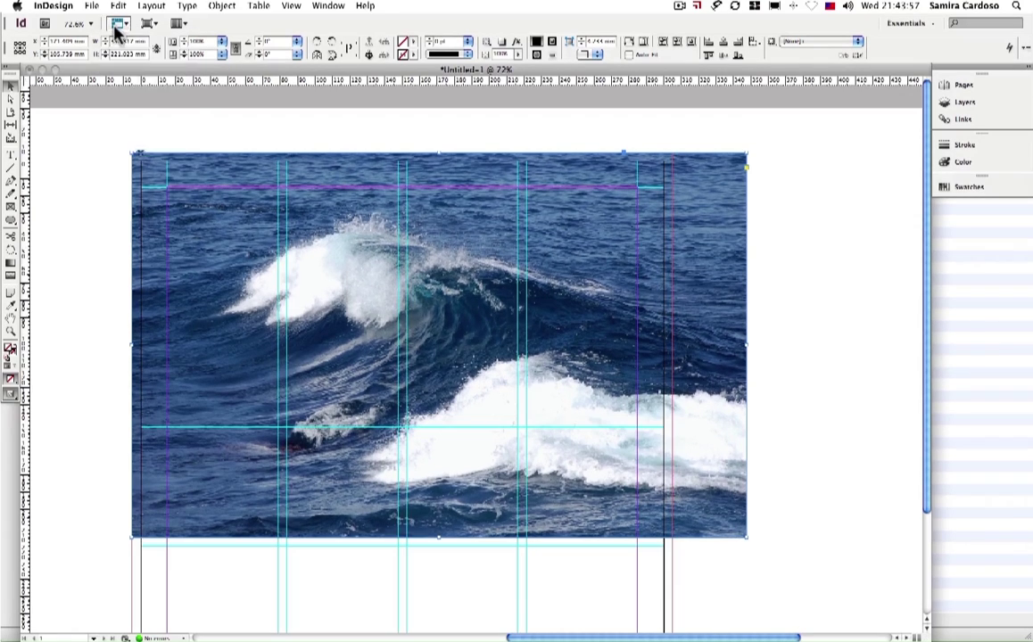
click(117, 24)
click(117, 24)
click(117, 24)
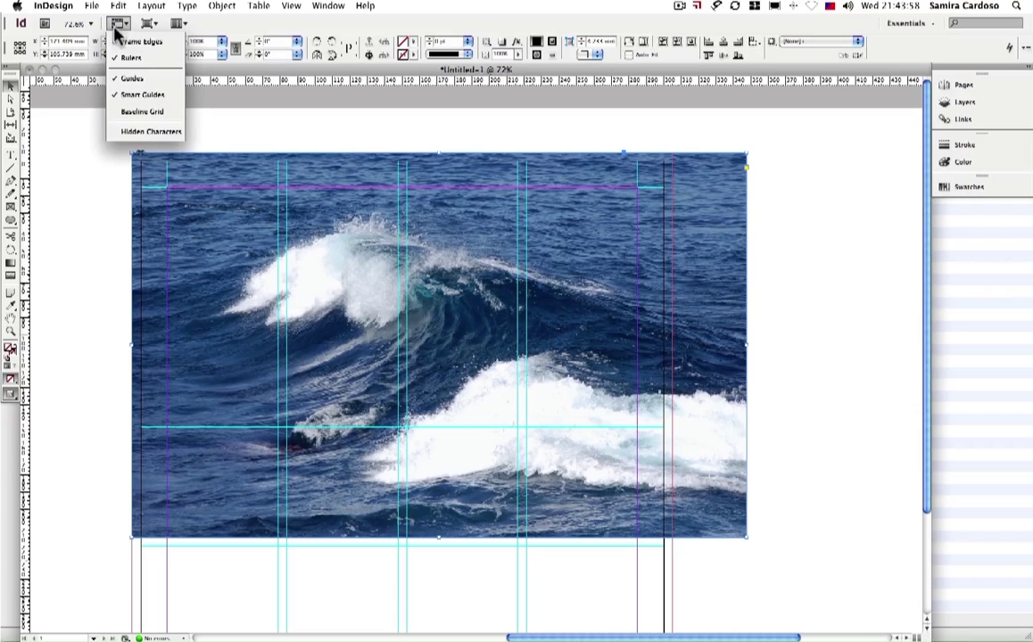
click(116, 57)
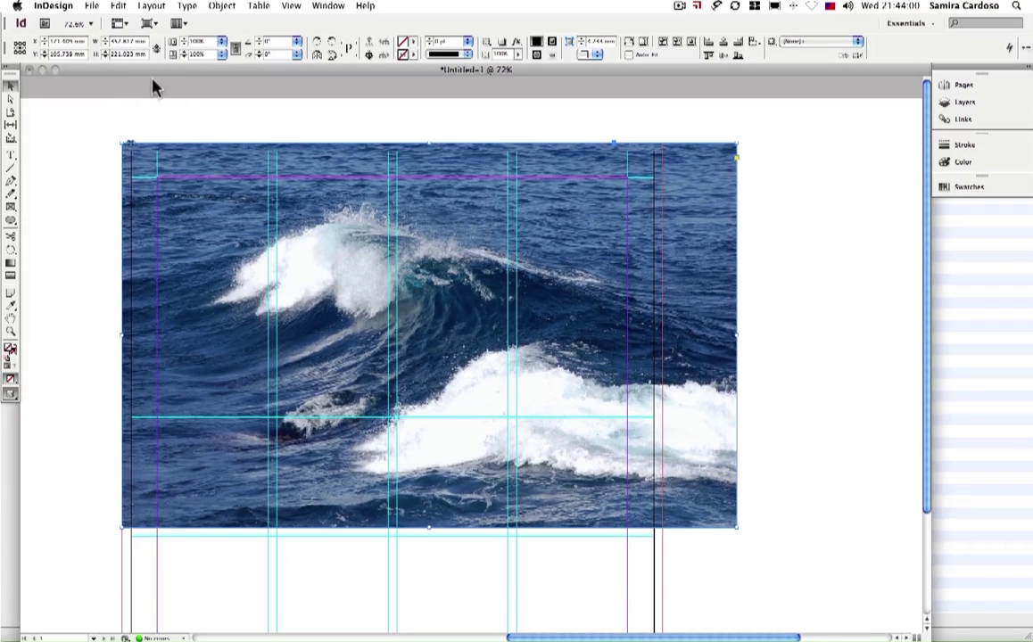
click(124, 28)
click(127, 56)
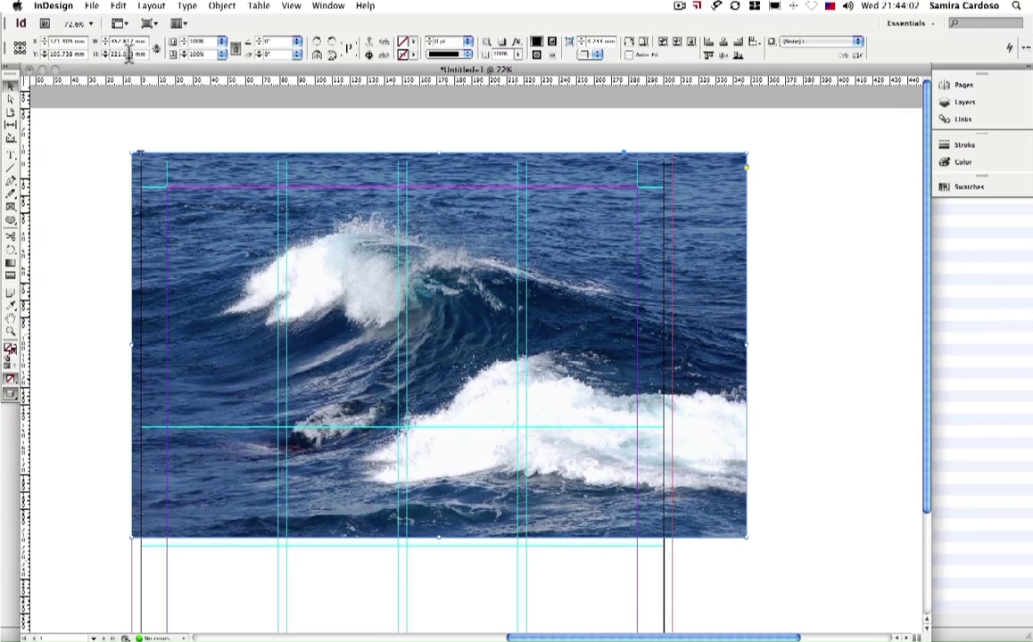
click(121, 24)
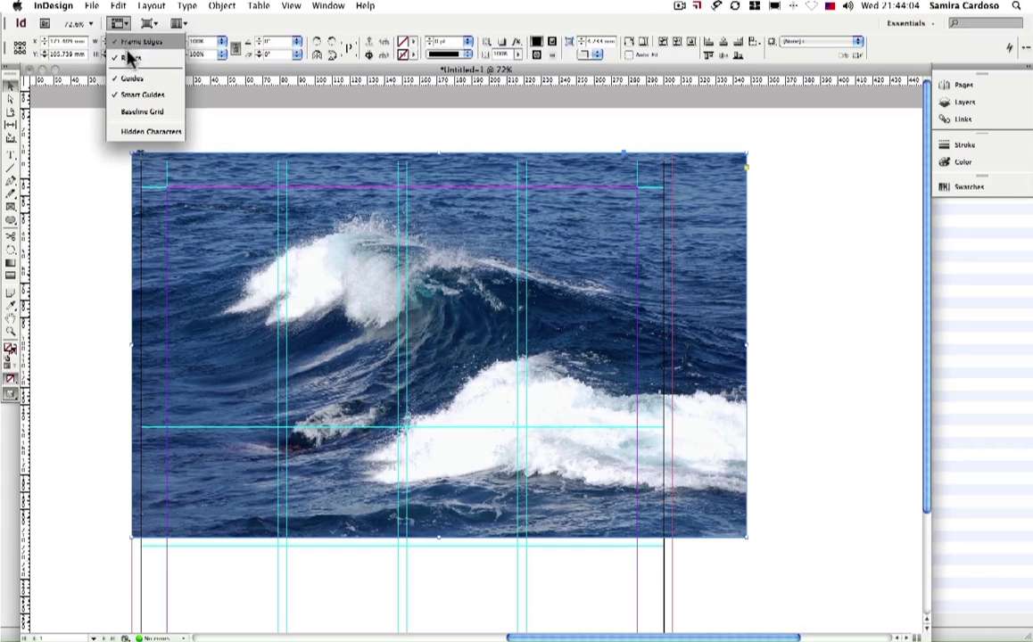
click(128, 58)
click(121, 24)
click(126, 56)
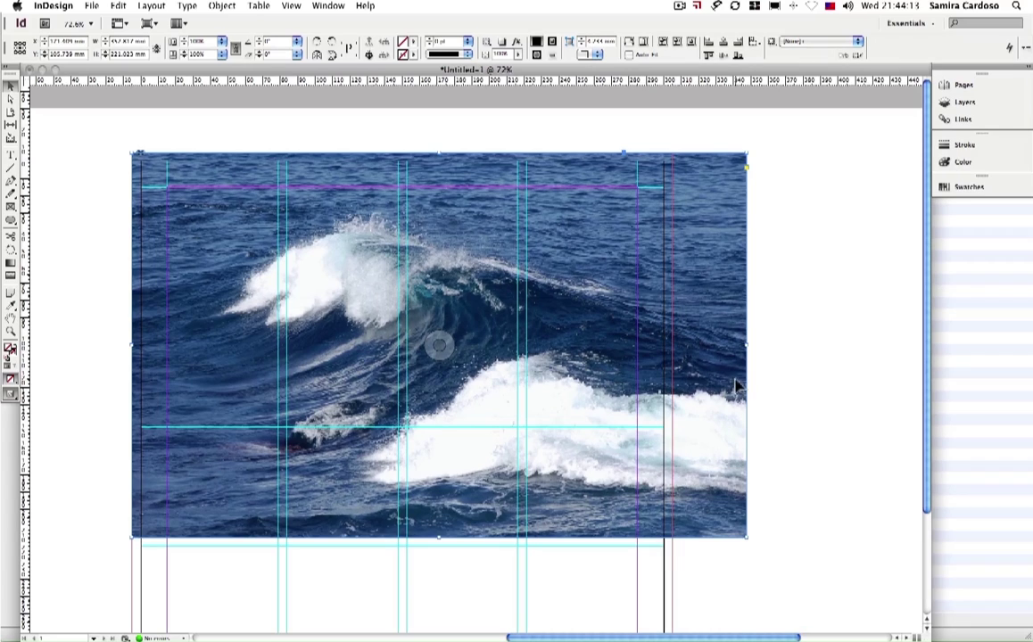
Step: Crop the wave image frame's right edge to the page's bleed line, making the frame 310 mm wide
drag(747, 345, 675, 342)
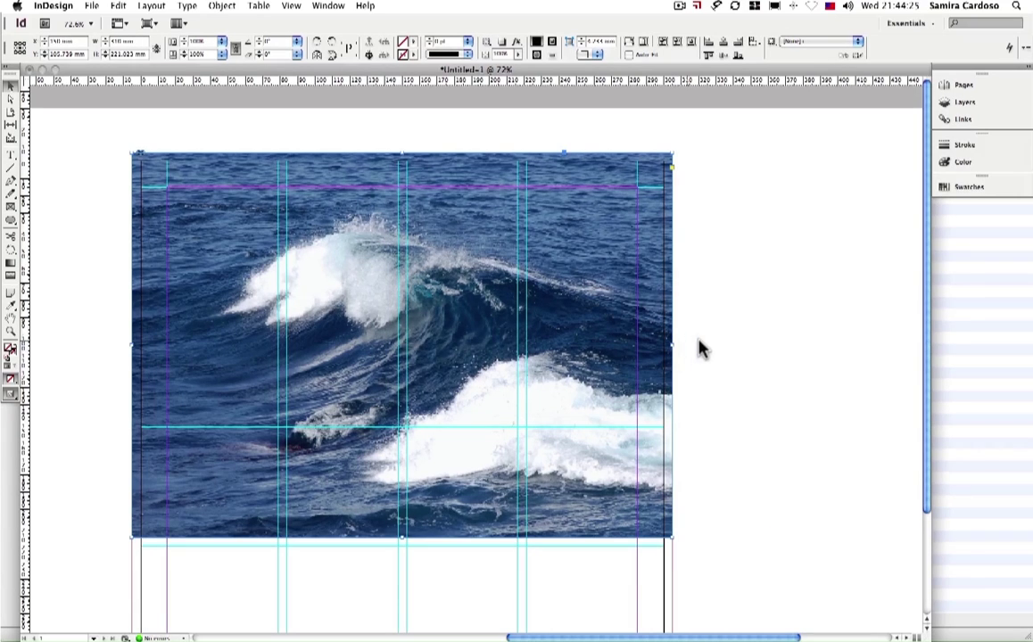
click(704, 348)
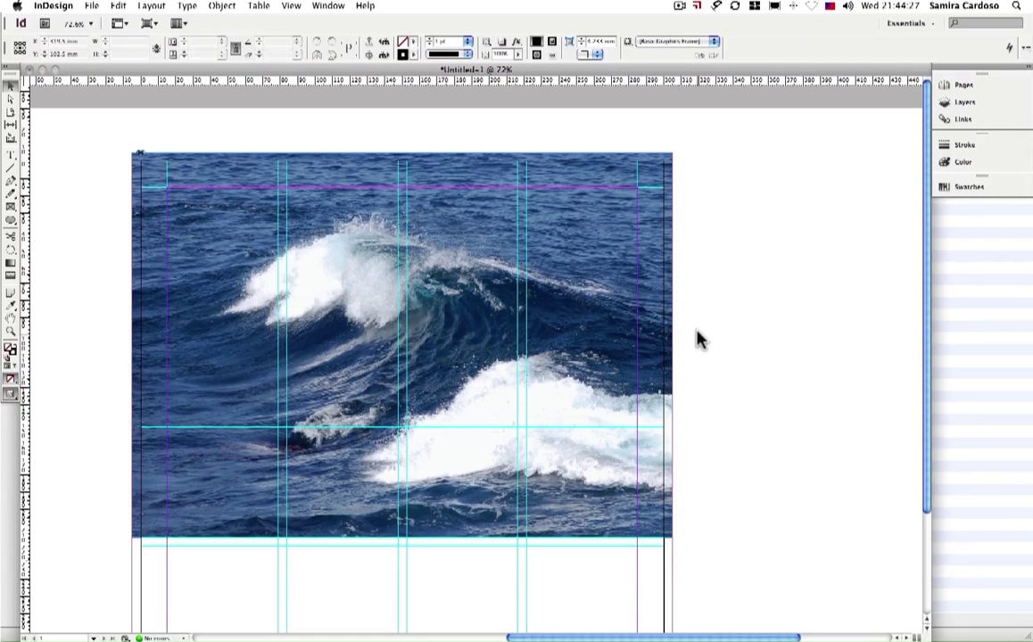
drag(520, 456, 637, 412)
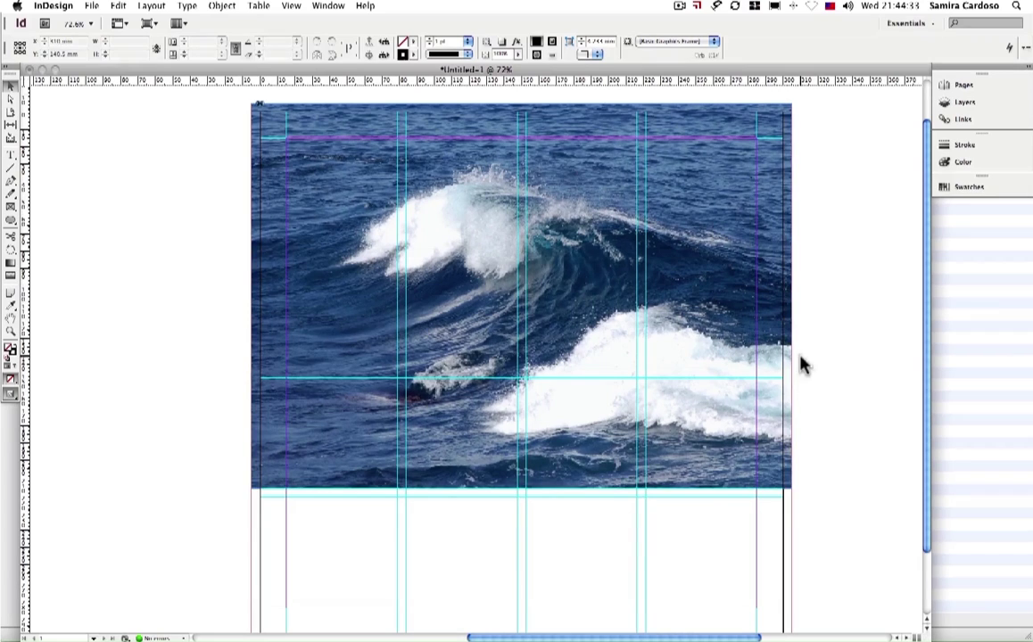
click(793, 295)
mouse_move(793, 294)
mouse_down()
mouse_move(859, 292)
mouse_move(802, 295)
mouse_move(803, 284)
mouse_up()
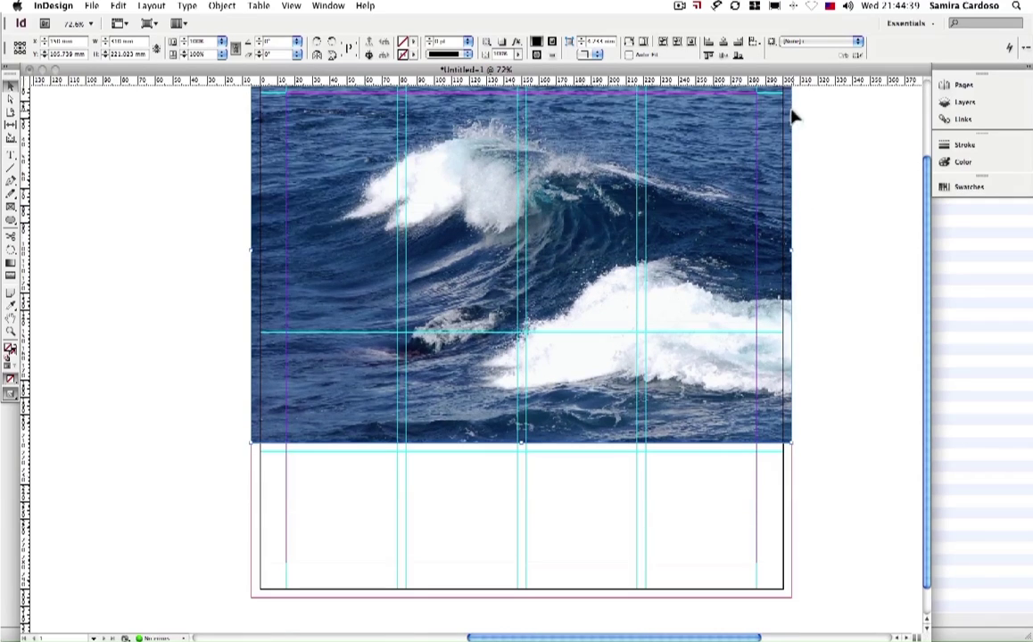
drag(870, 276, 811, 288)
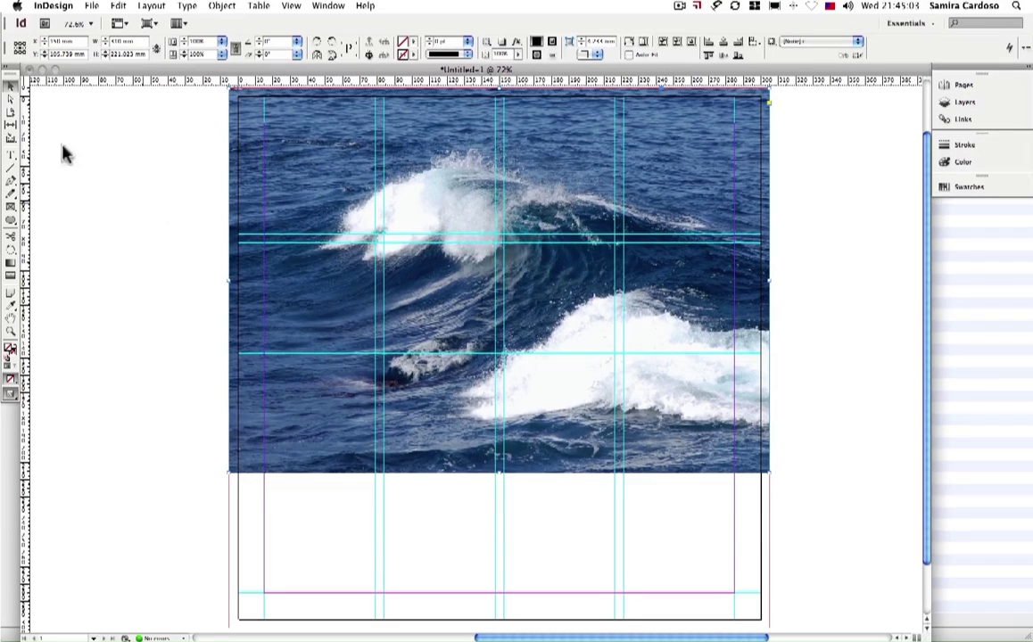
Step: Shift the wave image leftward inside its frame with the Direct Selection tool until its right edge meets the frame's right edge
click(11, 101)
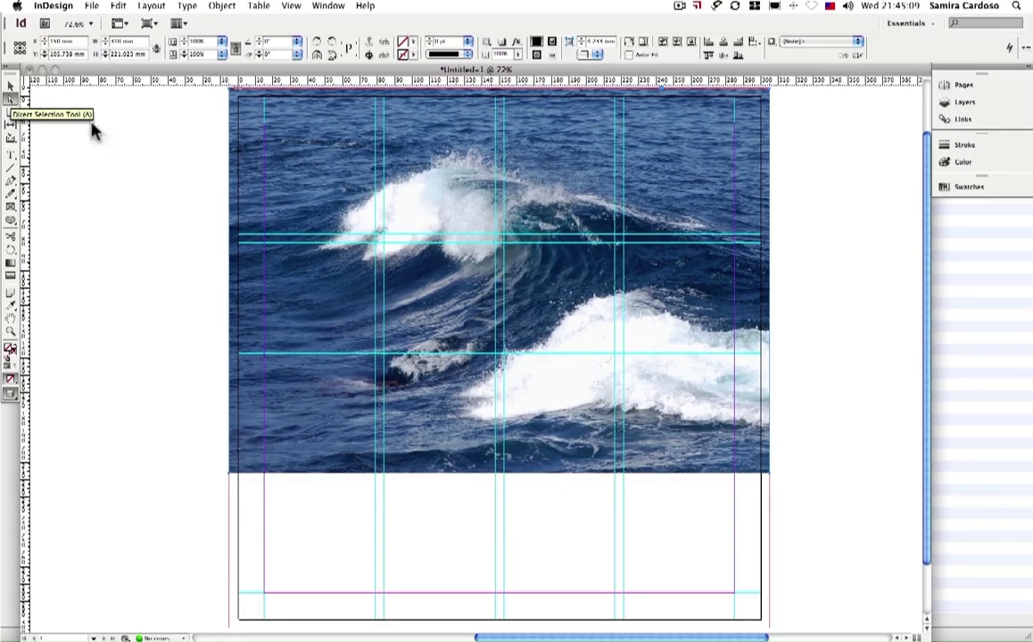
click(532, 200)
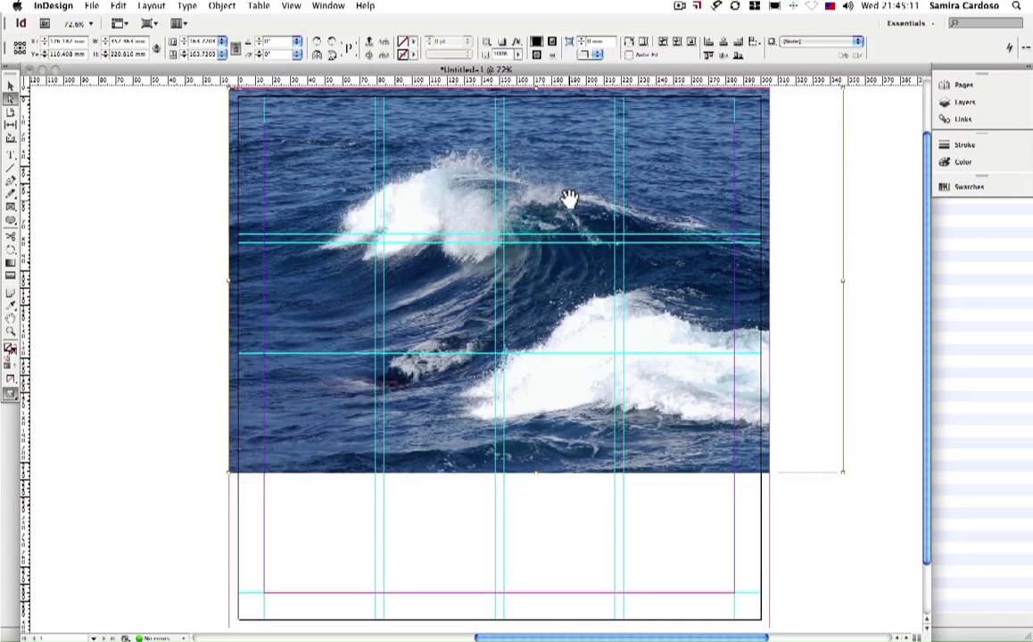
drag(581, 197, 509, 189)
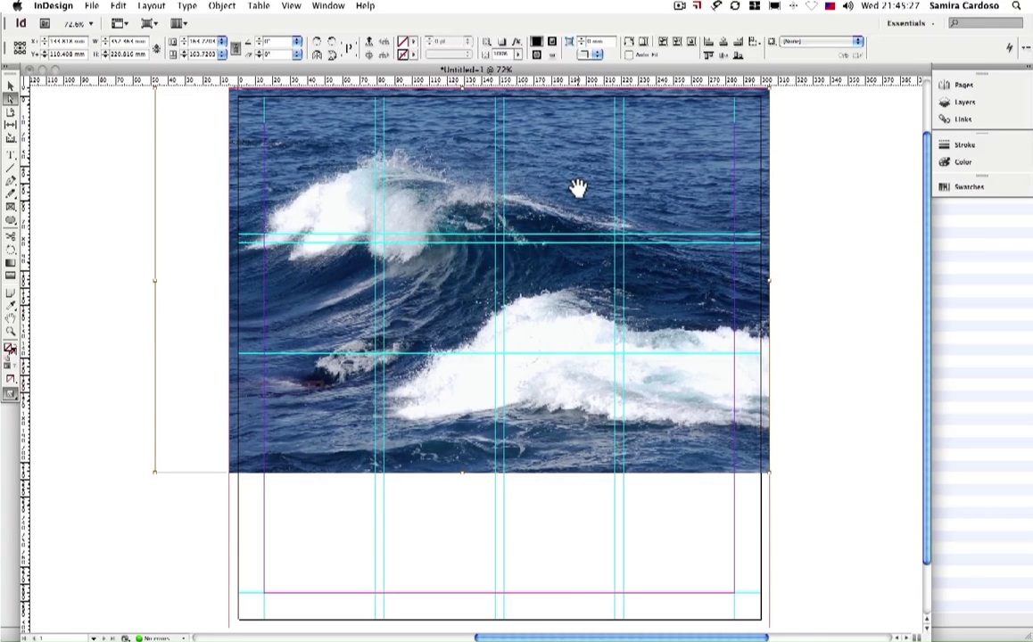
scroll(578, 187, up, 2)
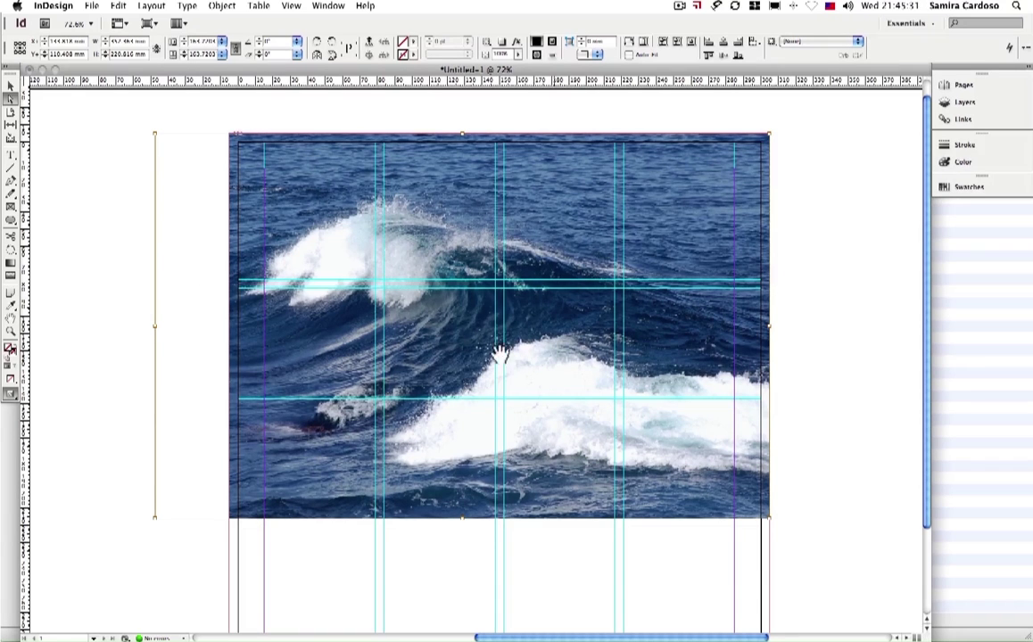
scroll(83, 133, up, 1)
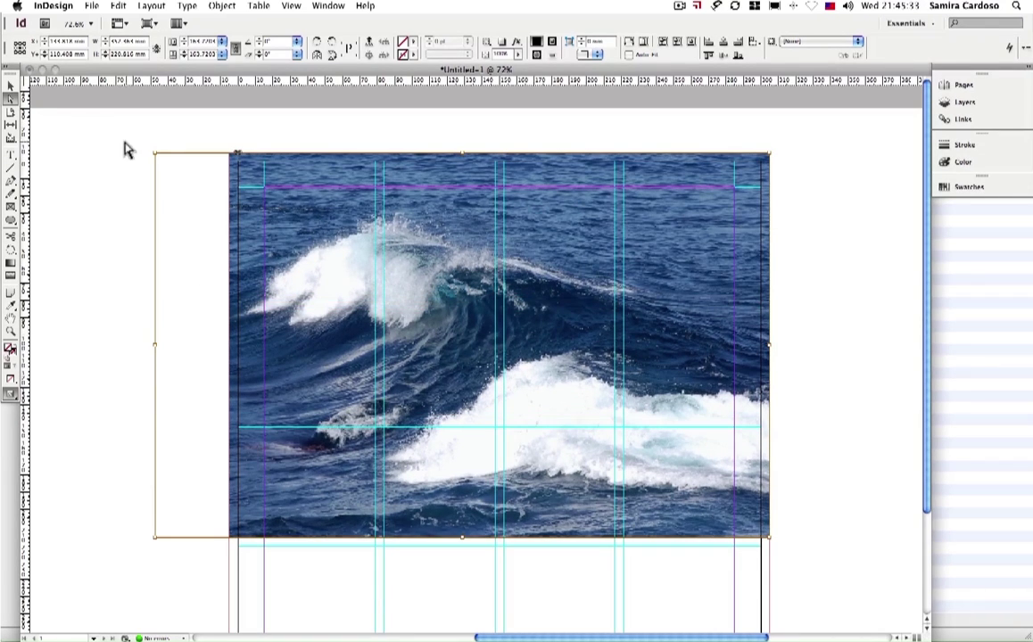
scroll(611, 279, down, 3)
scroll(611, 280, right, 2)
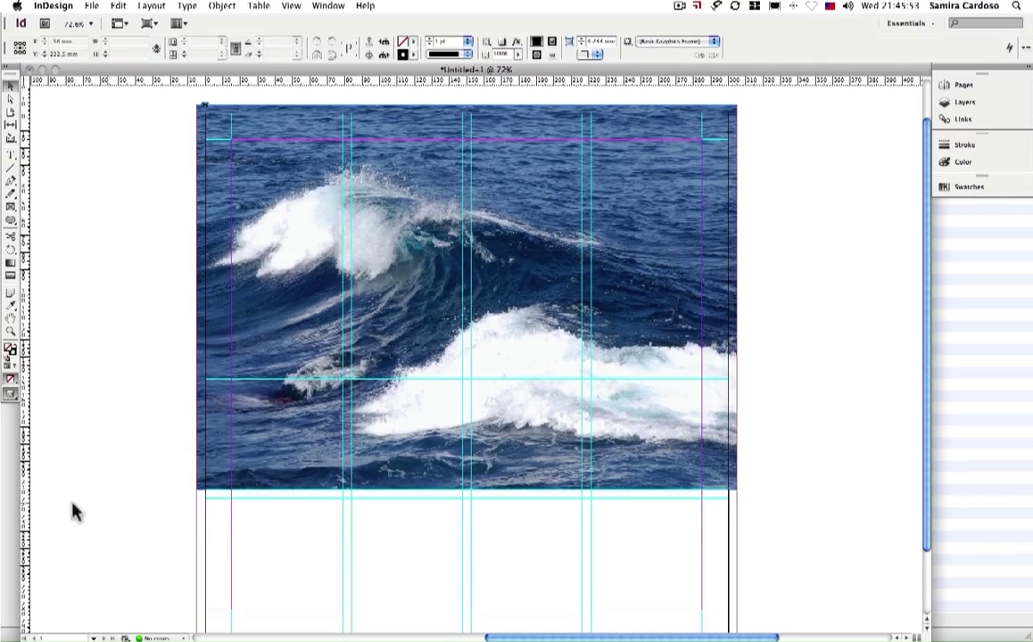
Step: Compare the page in the Preview and Bleed screen modes, ending in Preview
drag(13, 401, 41, 407)
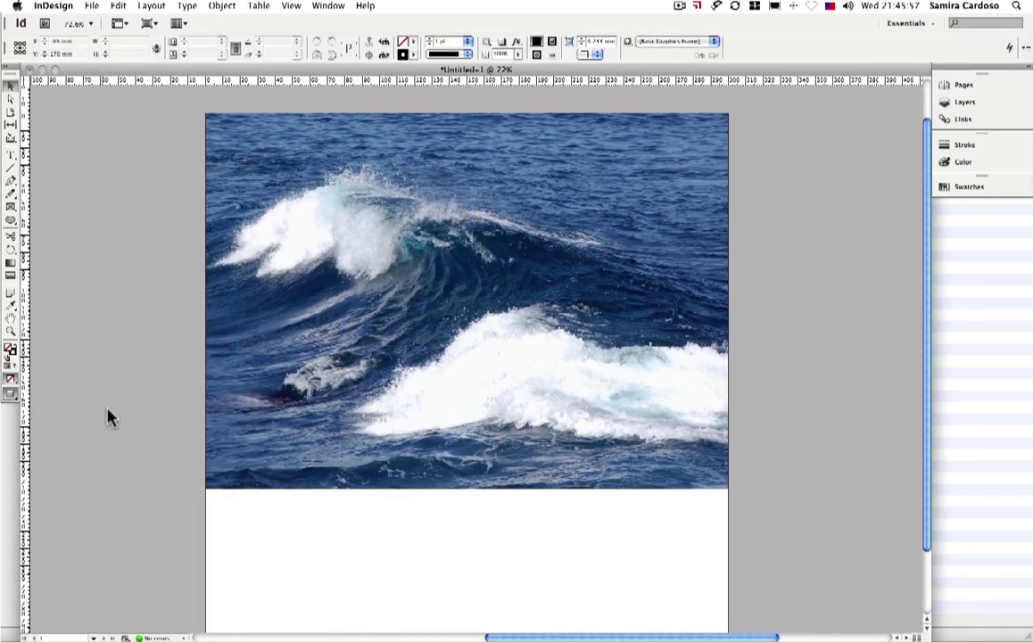
scroll(170, 402, down, 2)
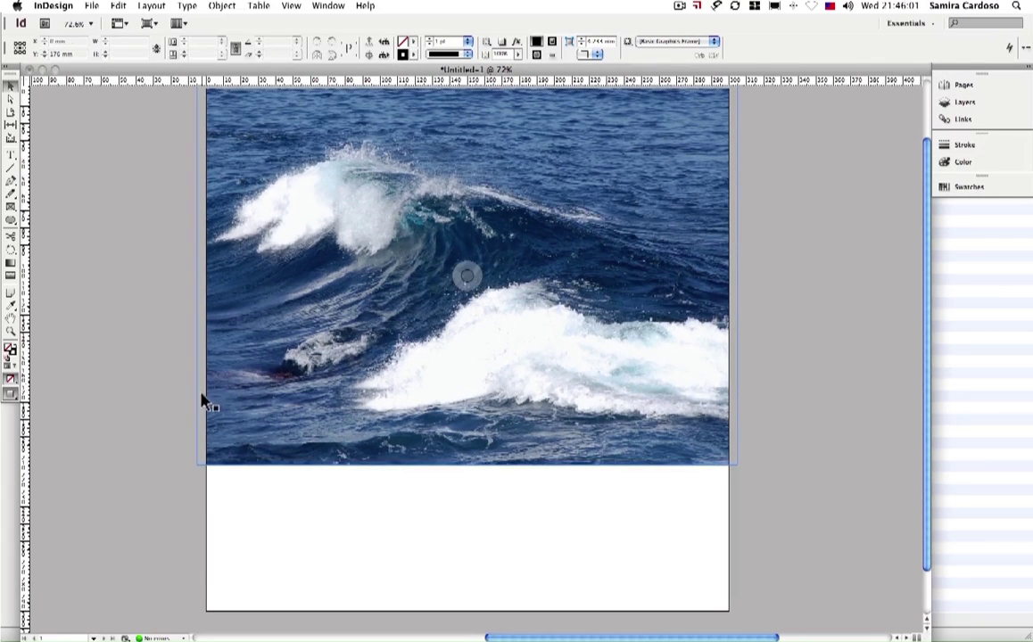
drag(15, 402, 46, 426)
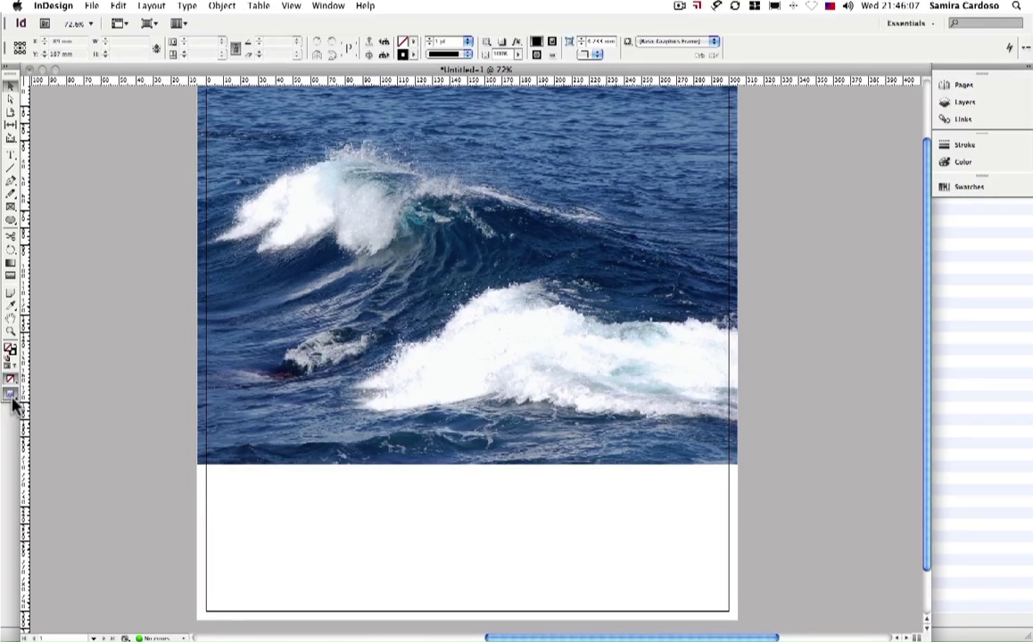
drag(15, 404, 754, 399)
scroll(724, 396, up, 1)
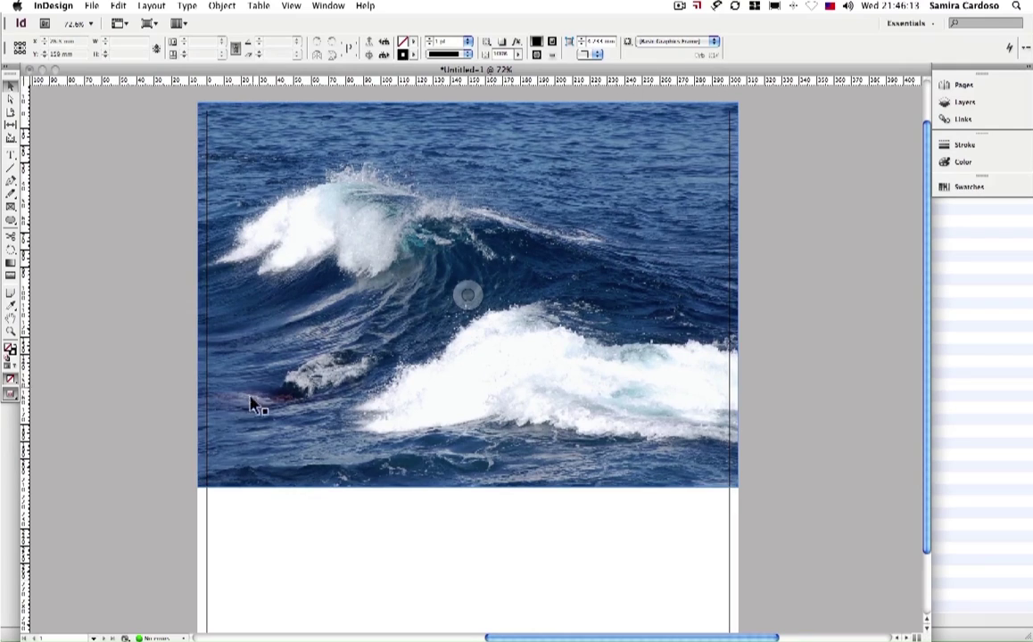
scroll(260, 452, down, 2)
drag(11, 392, 40, 407)
scroll(240, 374, up, 2)
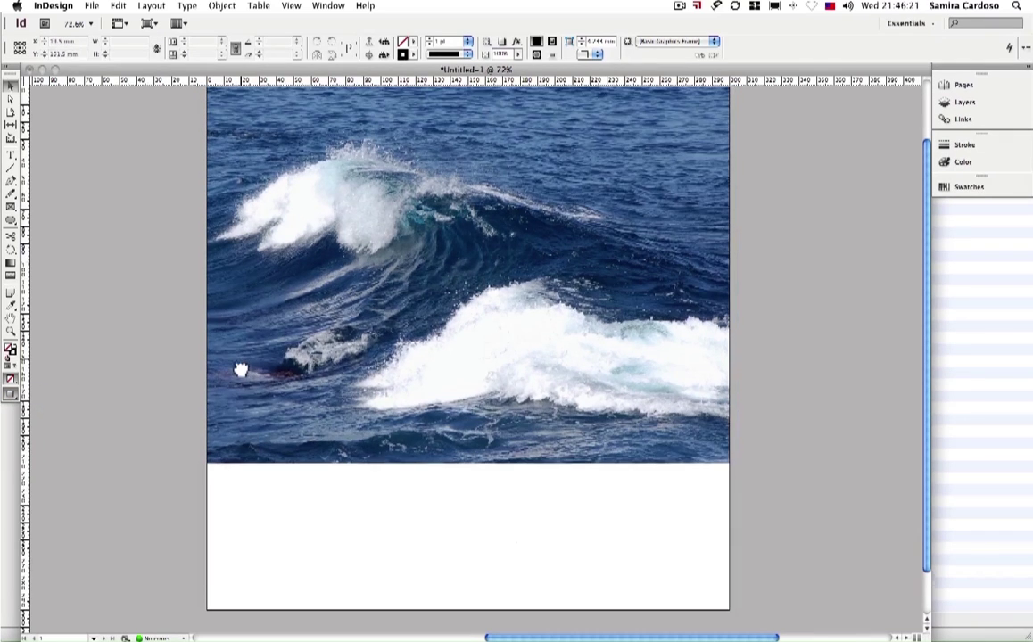
Step: View the page in Bleed mode and once more in Preview, and return to the Normal screen mode
drag(12, 399, 45, 427)
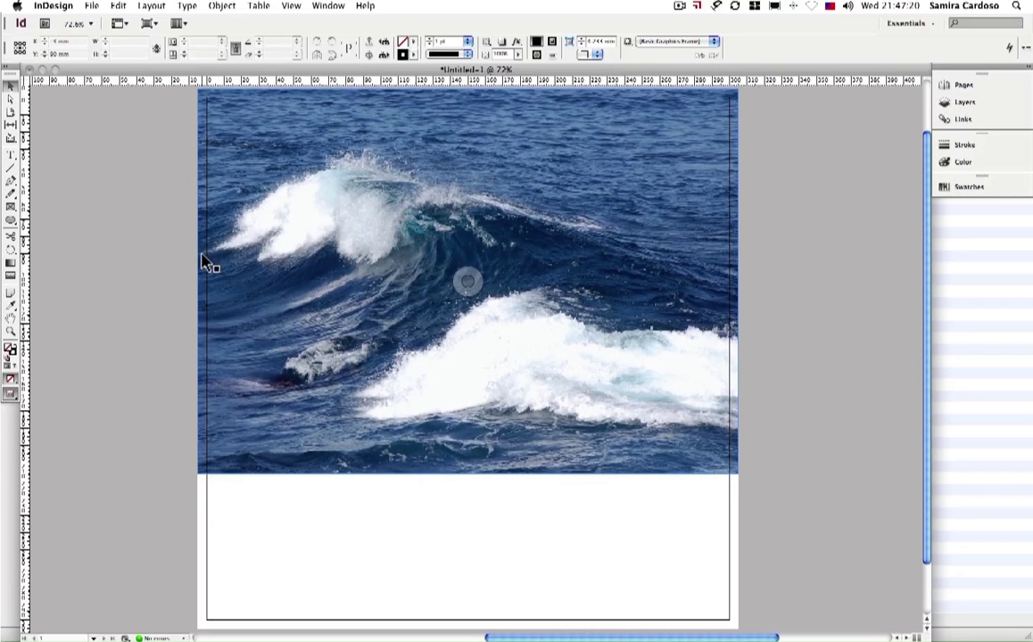
click(11, 399)
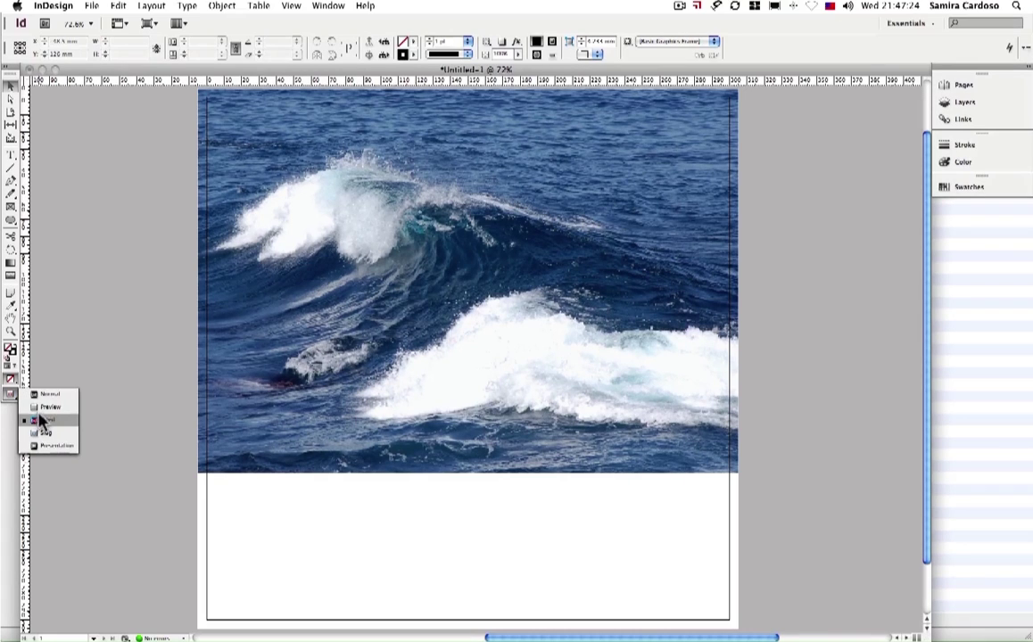
click(48, 408)
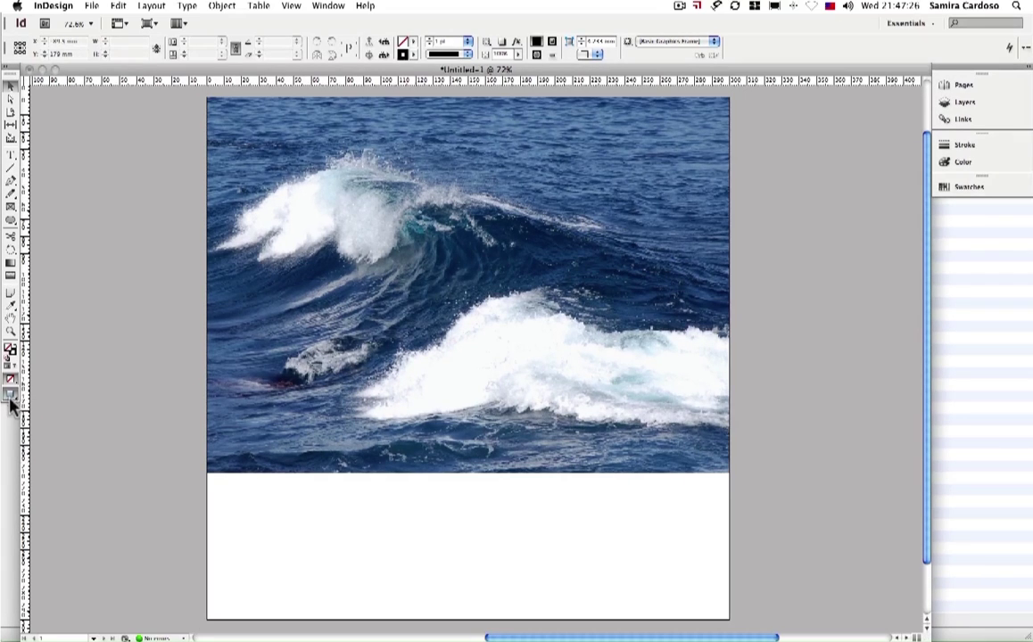
click(11, 400)
click(46, 398)
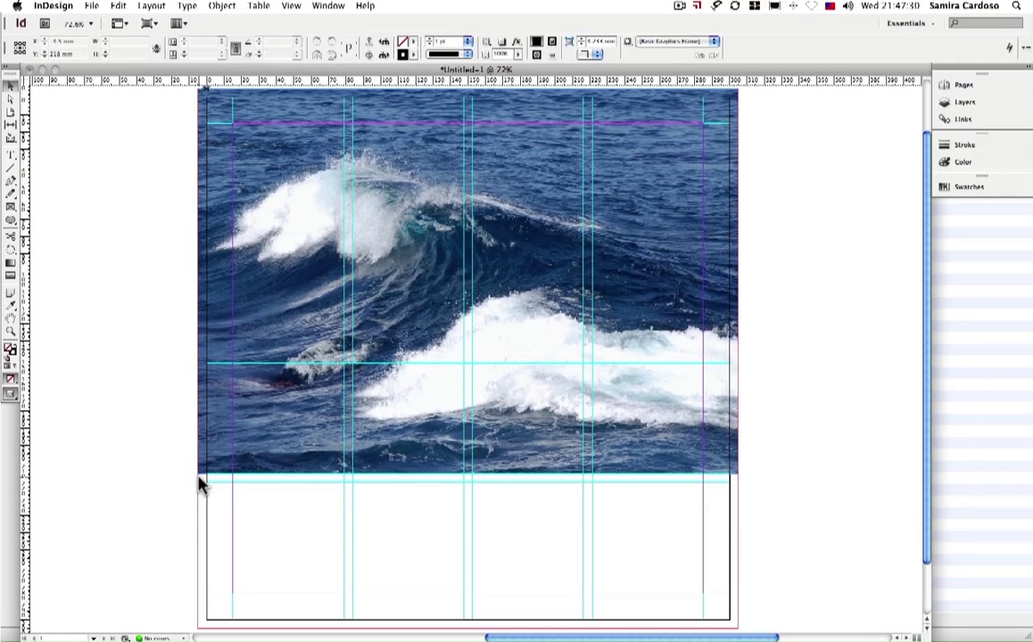
click(834, 457)
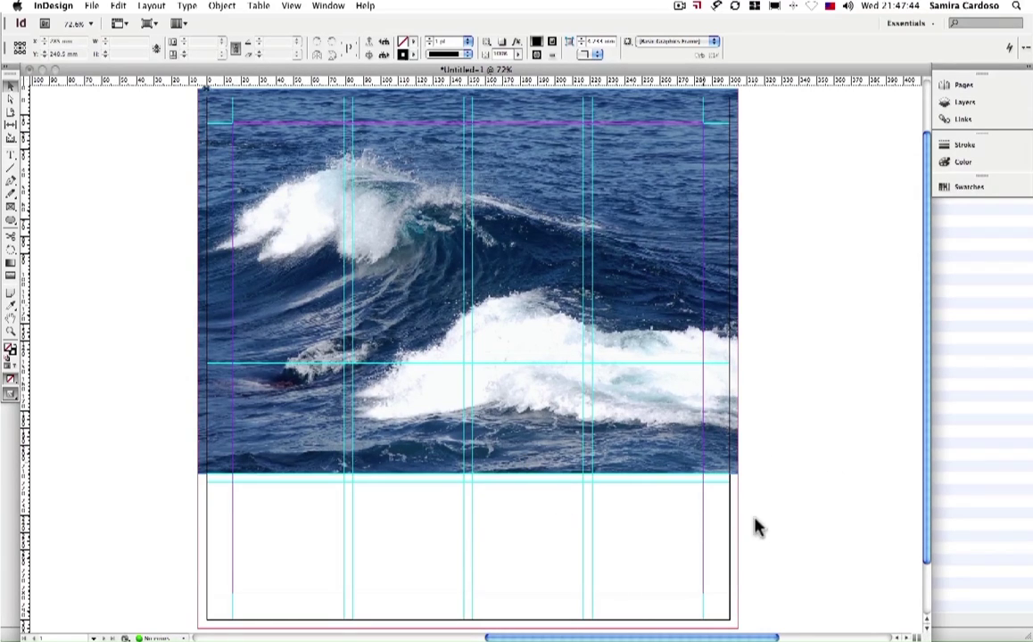
click(11, 153)
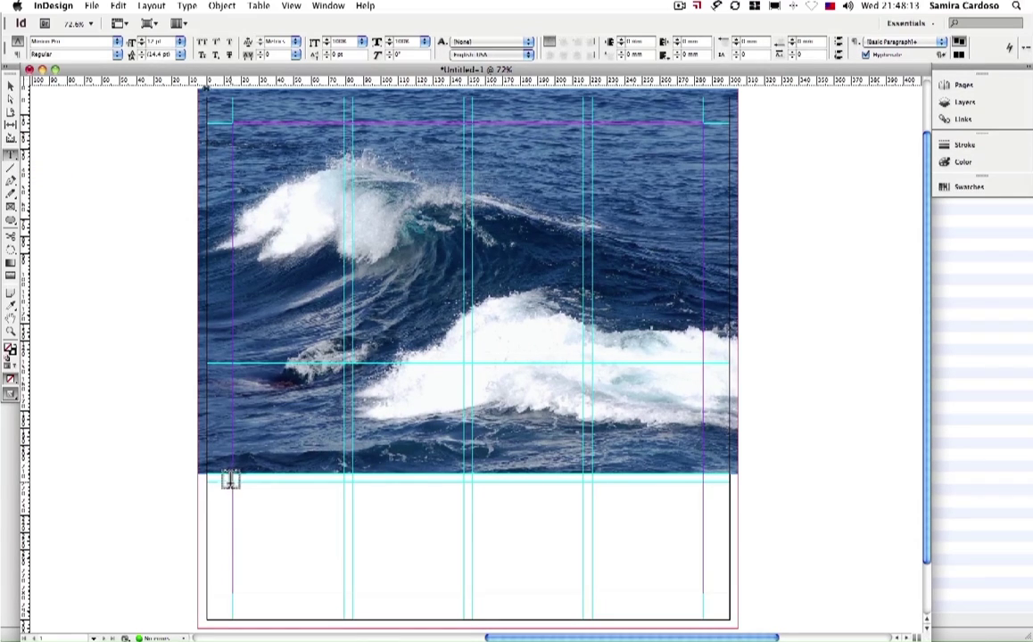
scroll(230, 482, right, 5)
scroll(230, 486, left, 5)
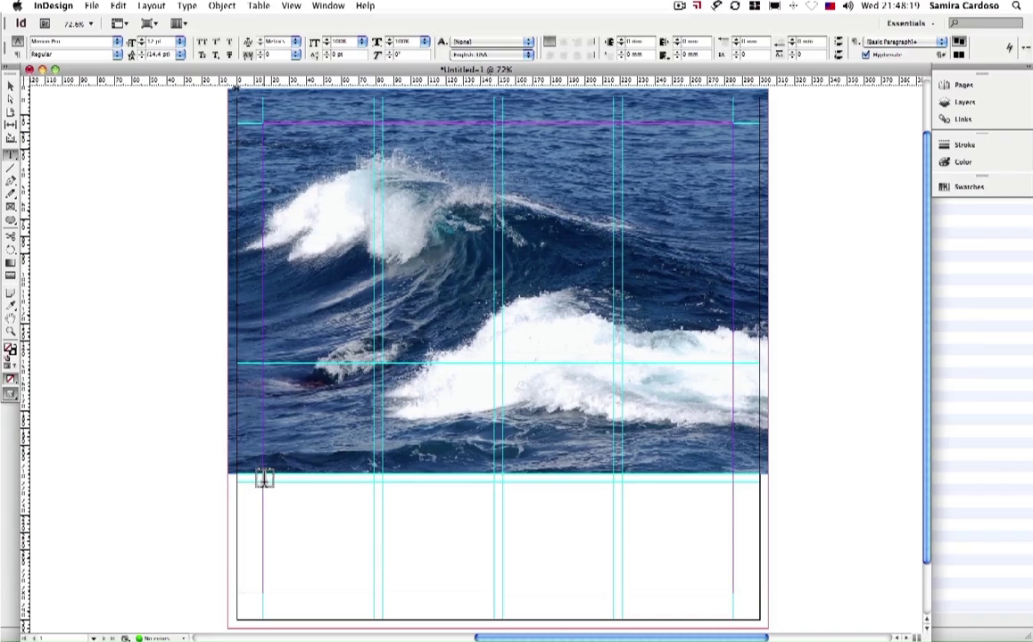
drag(263, 479, 492, 587)
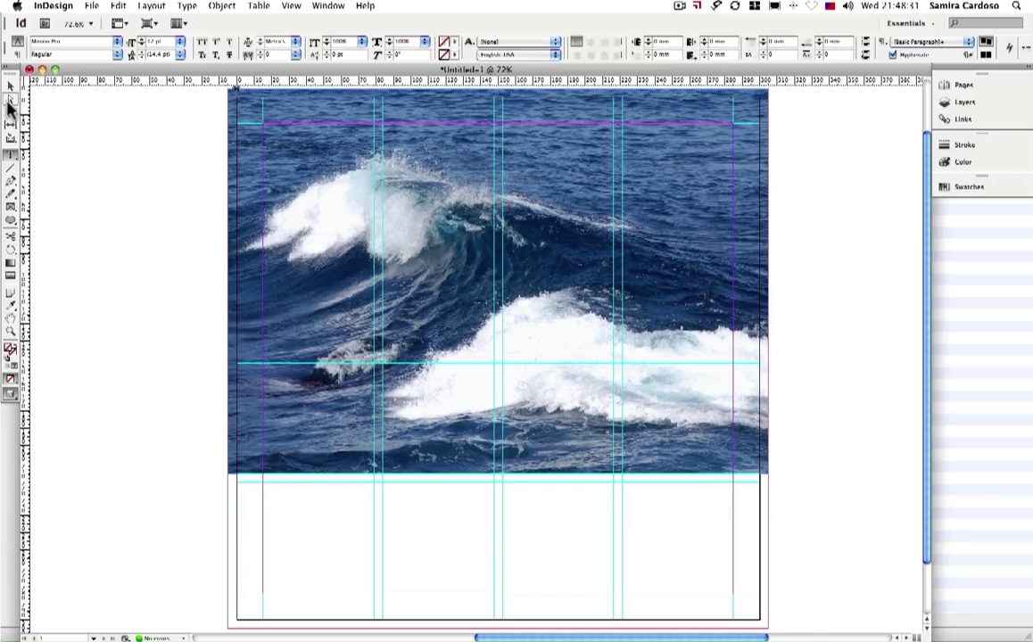
click(10, 86)
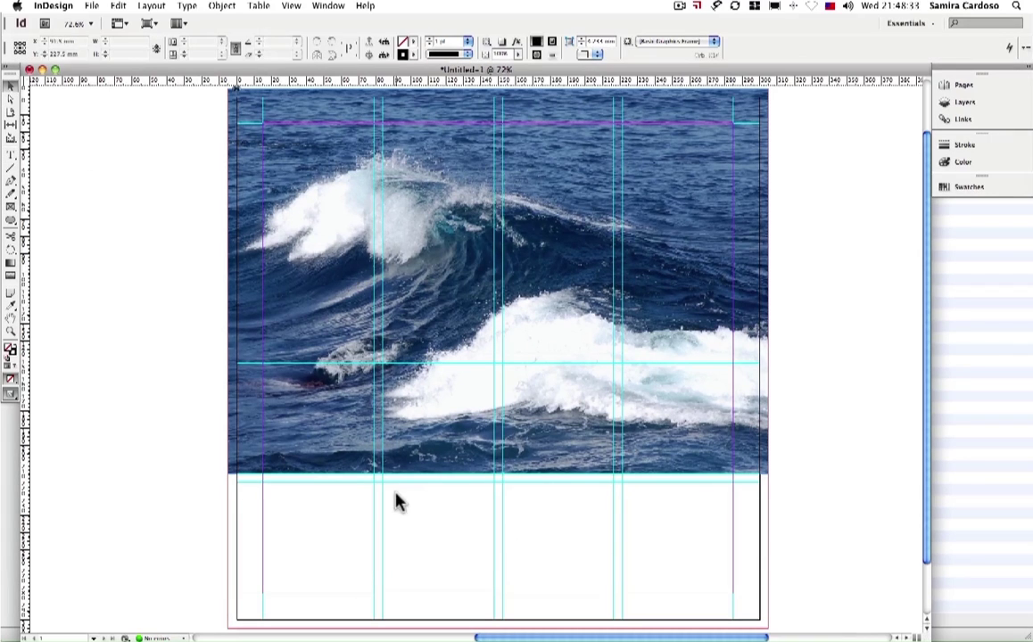
Step: Draw a text frame across the first two columns below the photo, and extend its top edge to the guide, making it 132.5 × 63.75 mm
click(10, 153)
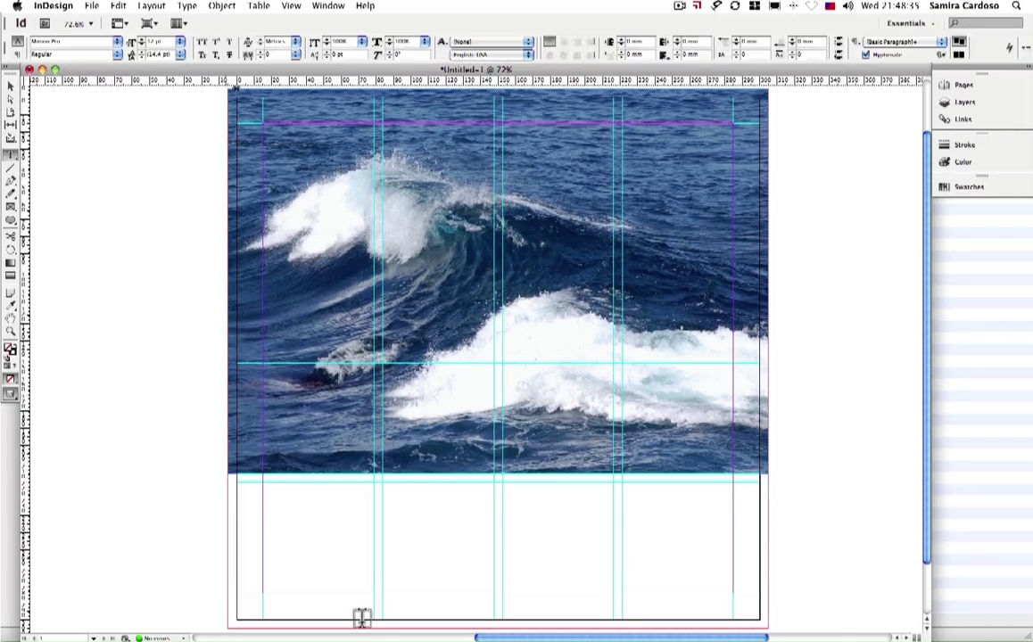
drag(264, 484, 492, 588)
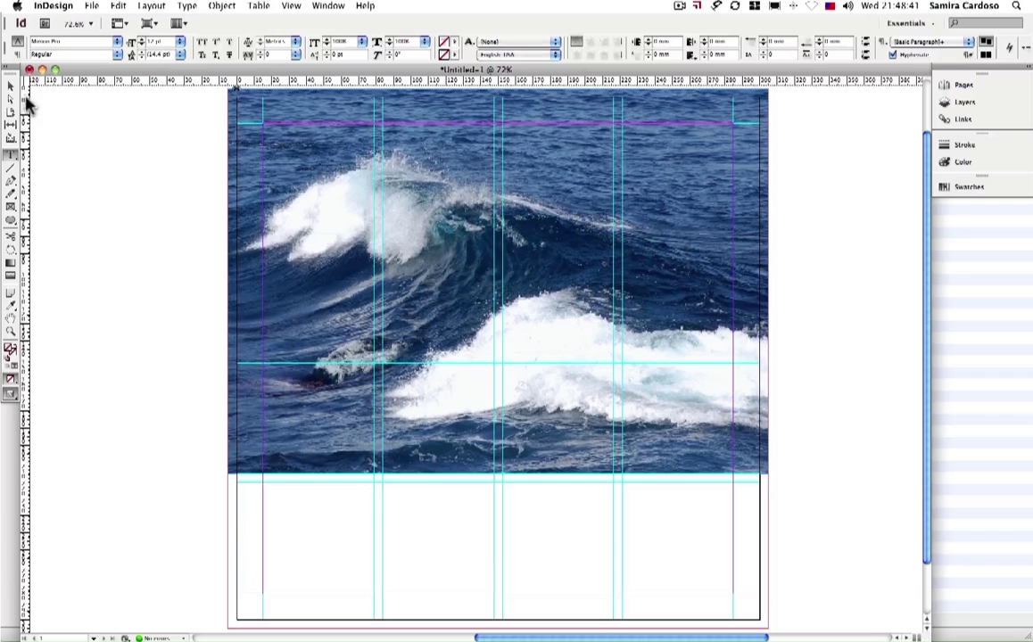
click(13, 85)
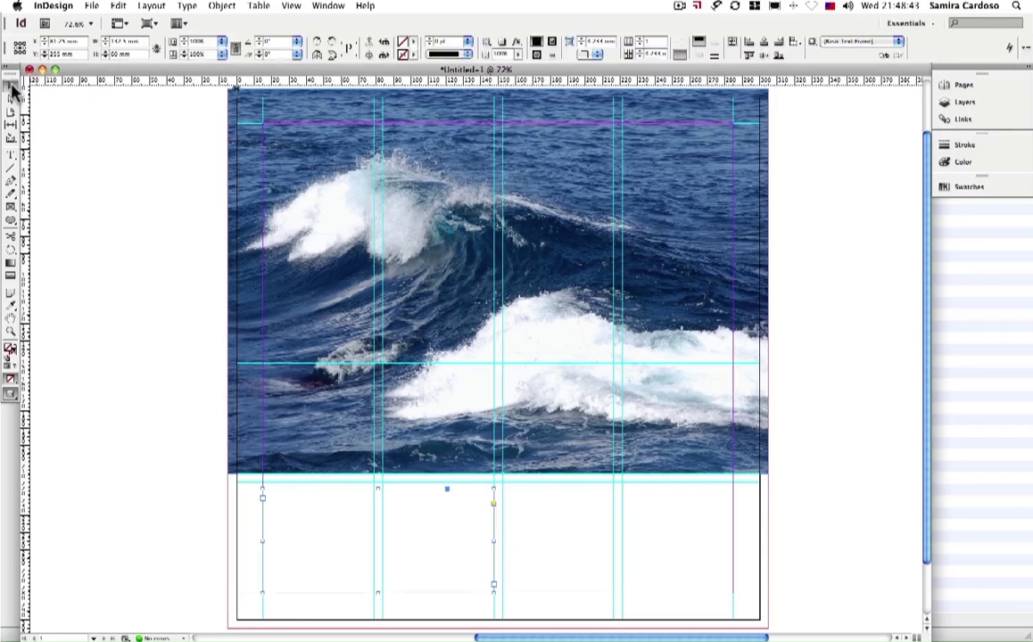
drag(376, 491, 379, 484)
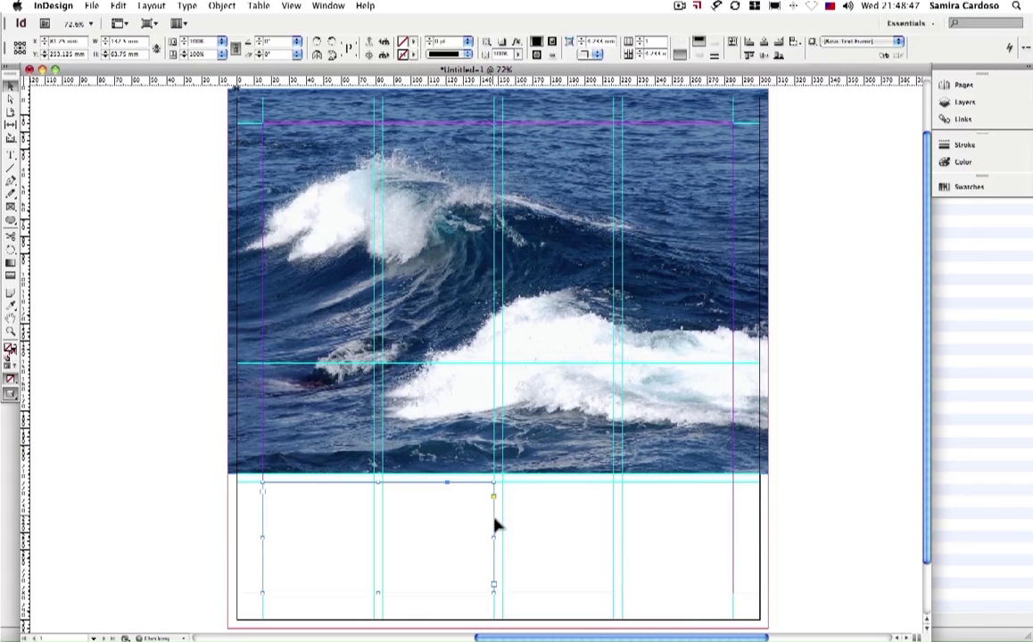
Step: Fill the text frame below the photo with placeholder text using the Type tool
drag(494, 538, 424, 538)
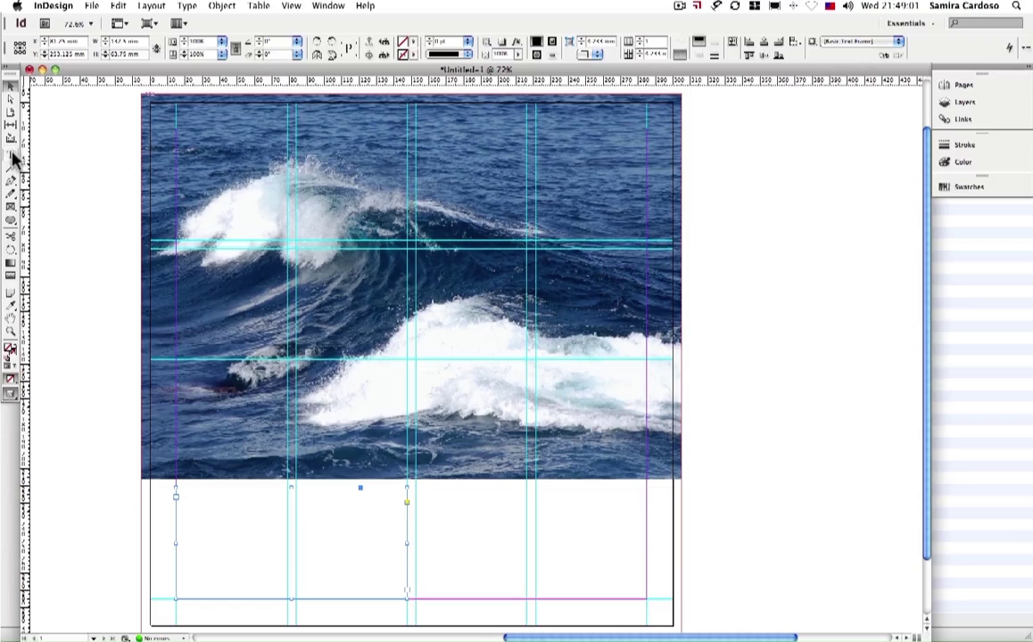
click(14, 155)
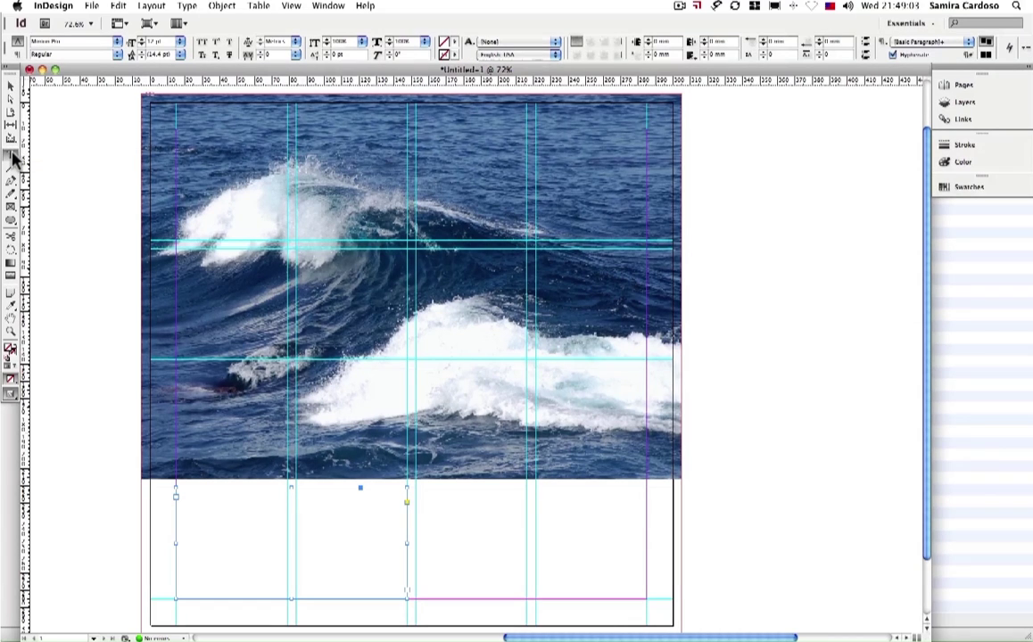
click(216, 504)
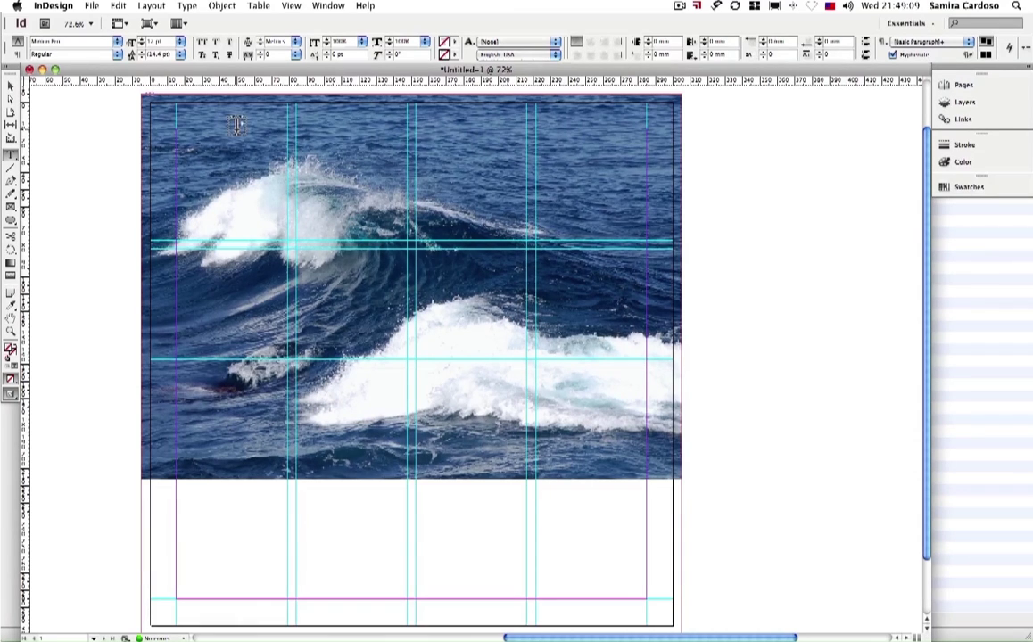
click(164, 6)
mouse_move(191, 6)
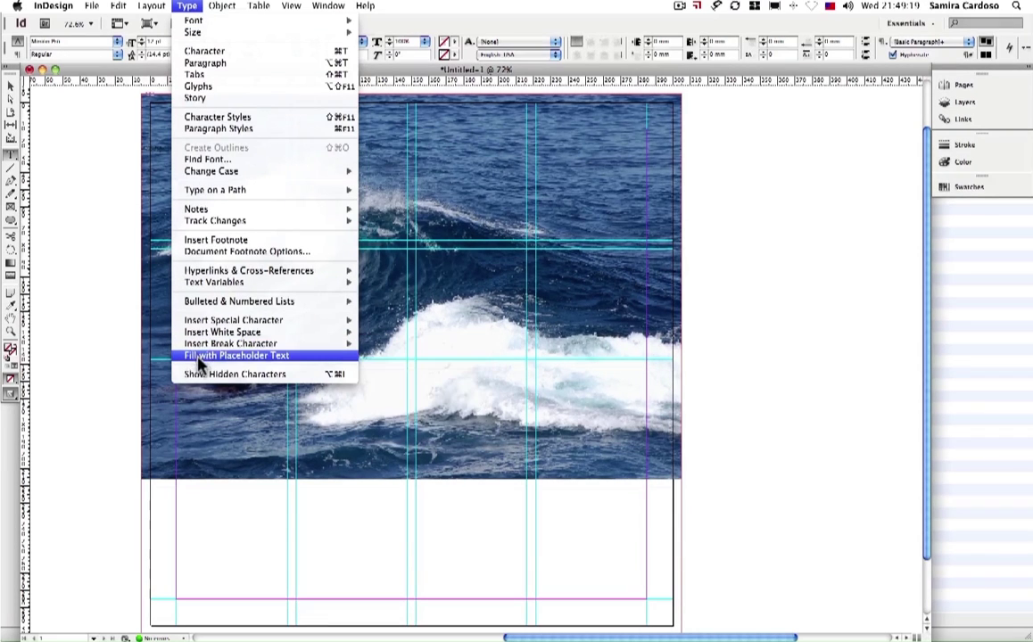
click(266, 357)
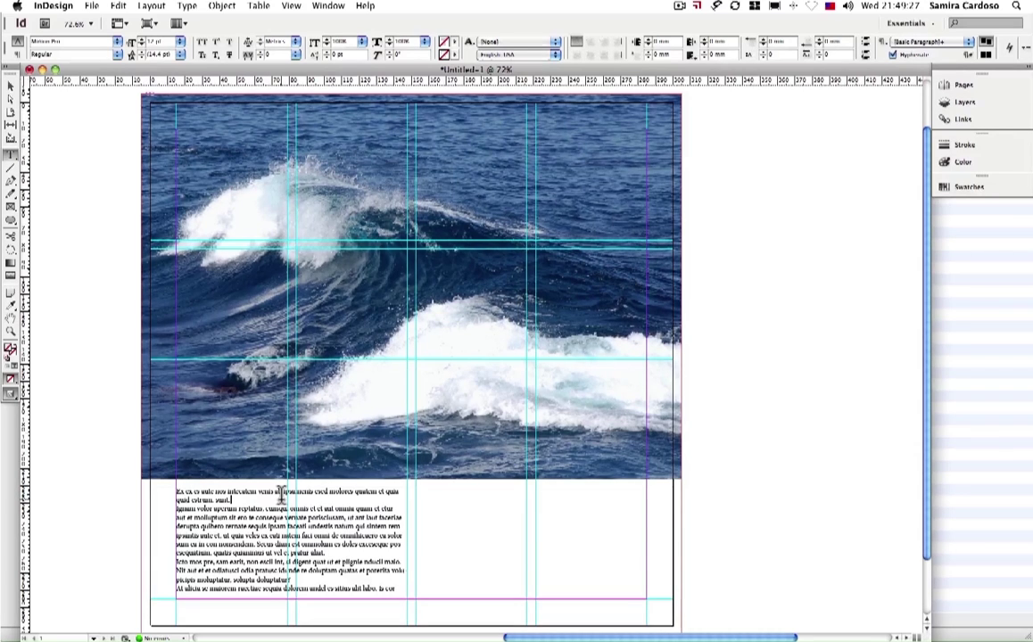
Step: Delete two paragraph breaks in the placeholder text to join its paragraphs, and select the last paragraph
key(Delete)
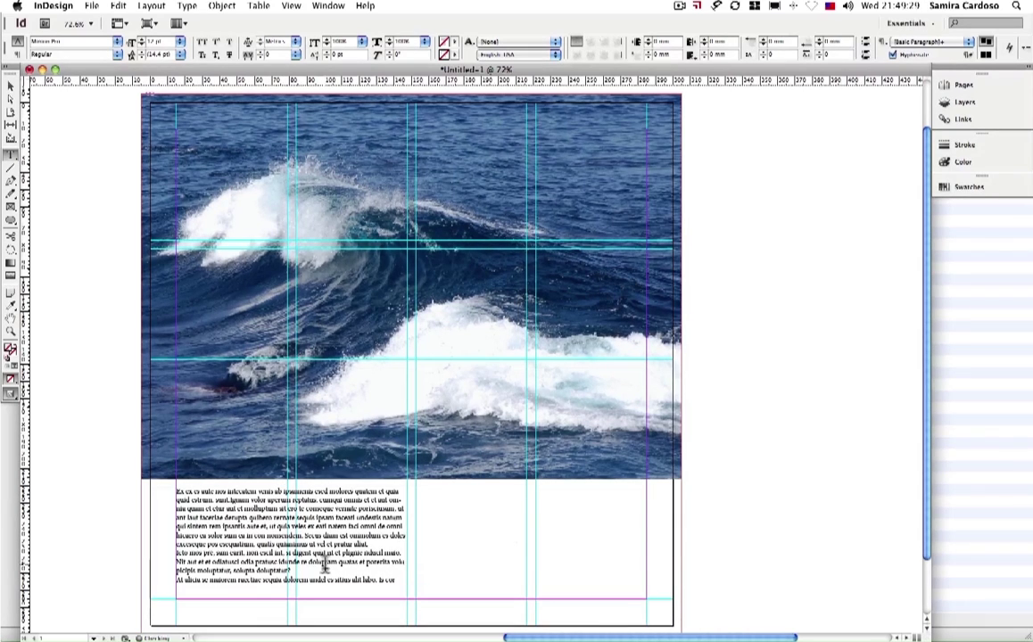
key(Delete)
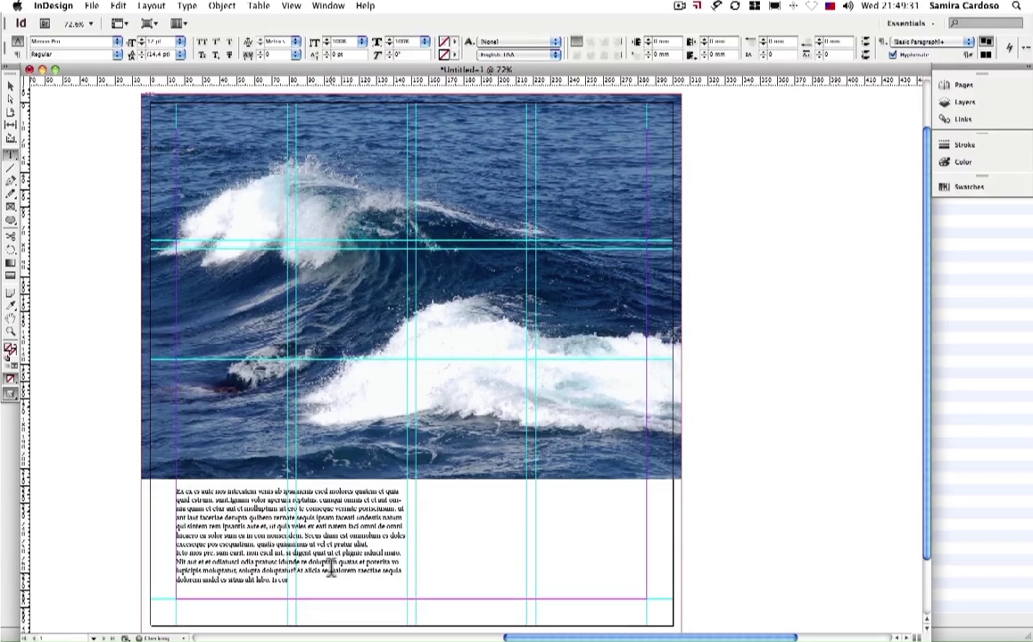
key(Down)
key(shift+Up)
key(shift+Up)
key(shift+Up)
scroll(330, 567, down, 1)
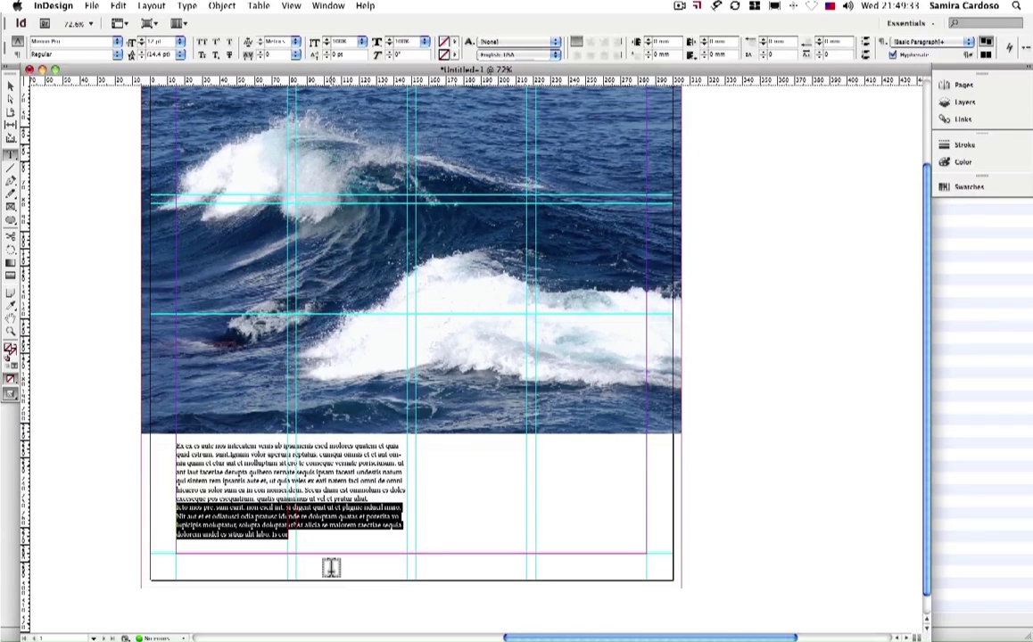
Step: Set all of the placeholder text to a font size of 14 pt with 20 pt leading
key(super+a)
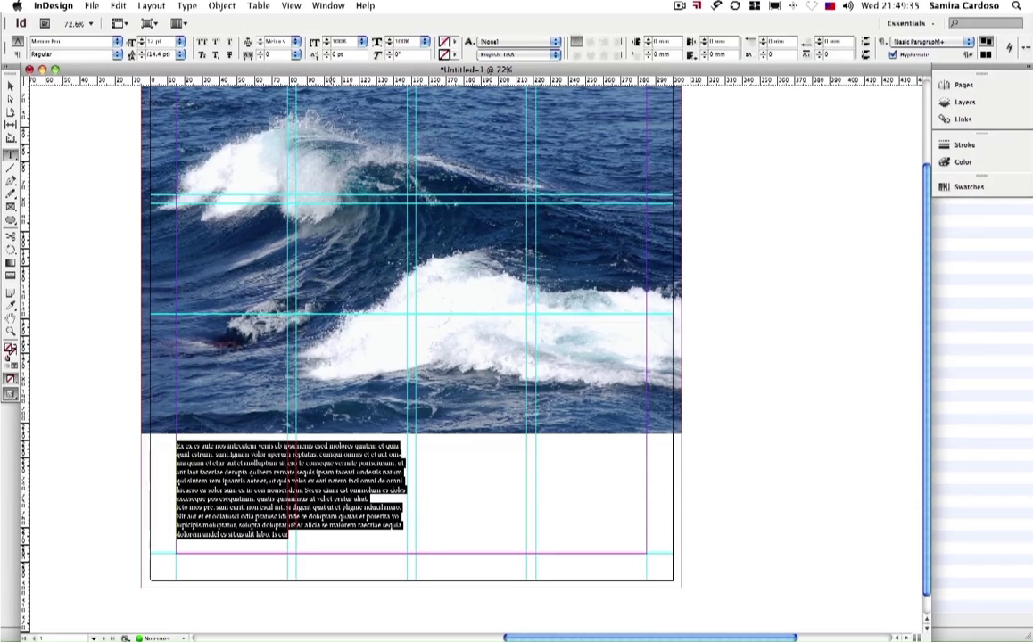
scroll(294, 183, up, 1)
scroll(295, 183, left, 2)
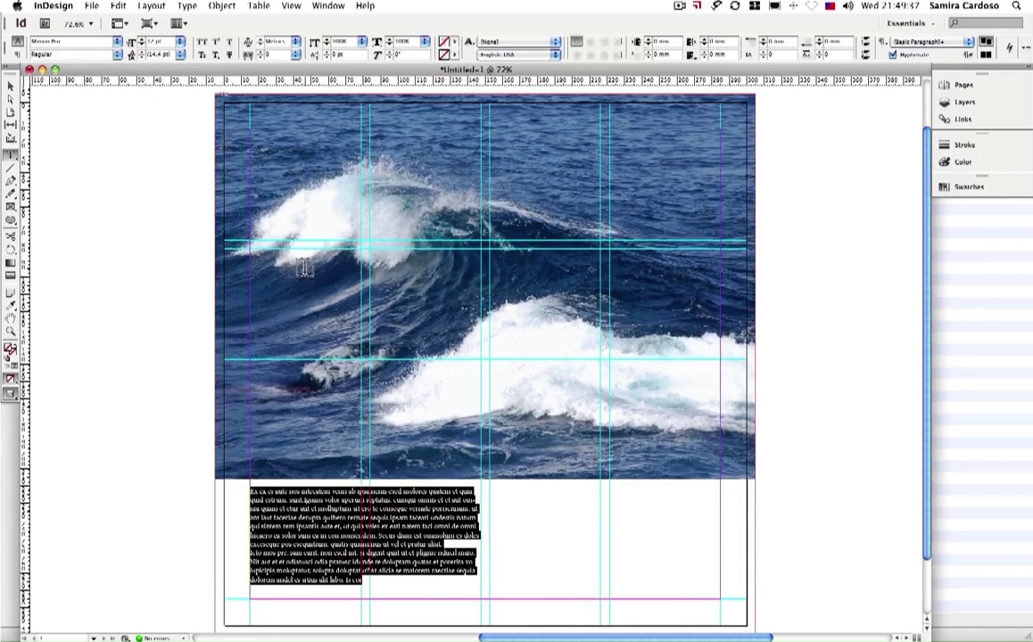
click(132, 40)
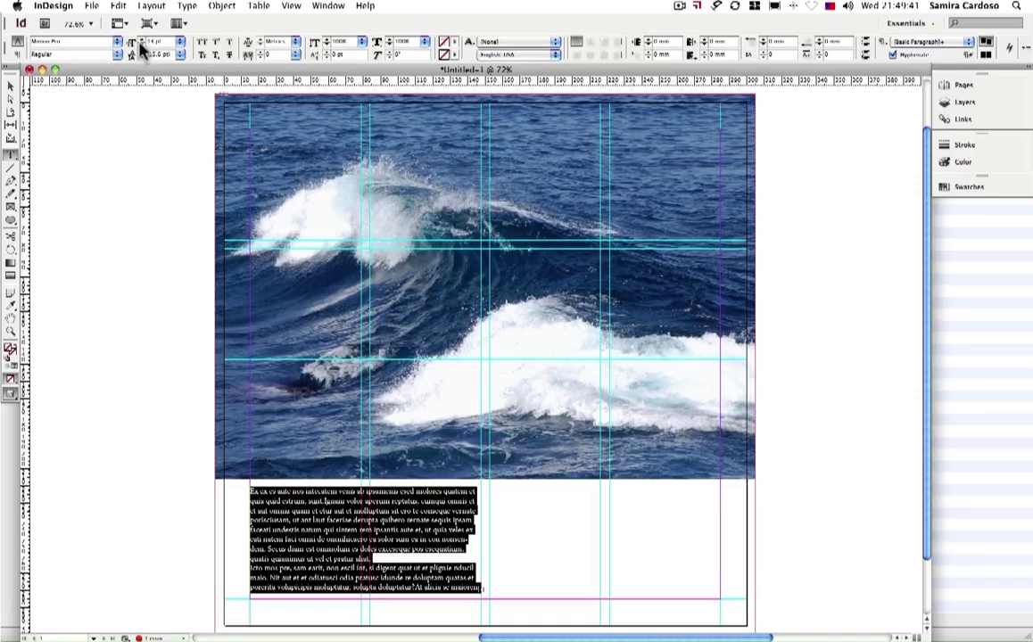
click(140, 52)
click(140, 51)
click(140, 51)
click(140, 52)
click(140, 52)
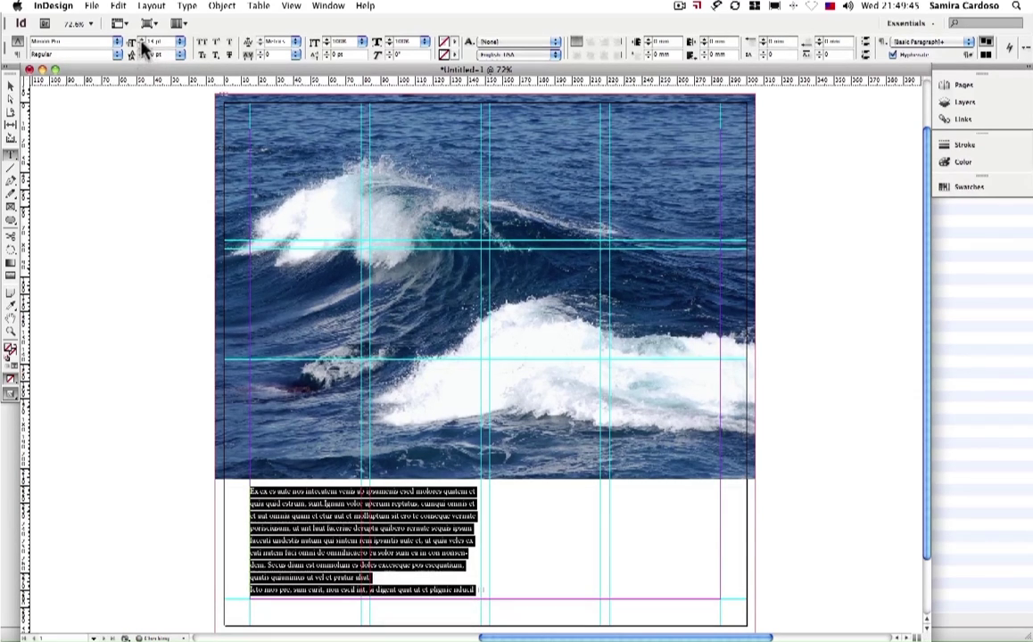
click(138, 45)
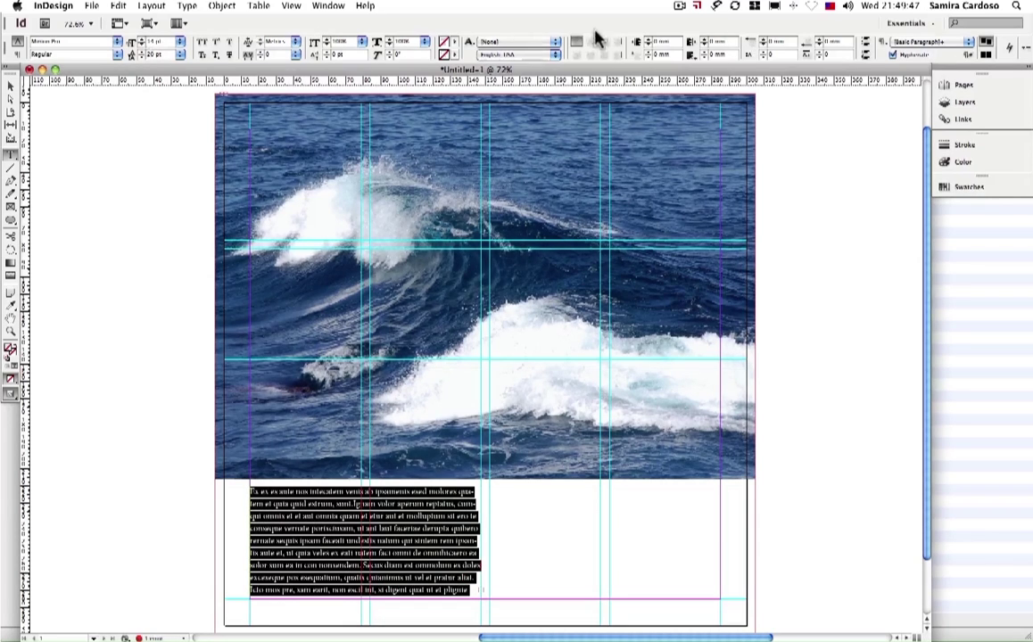
Step: Justify the selected text with the last line aligned left, and set its language to Portuguese: Brazilian
click(577, 55)
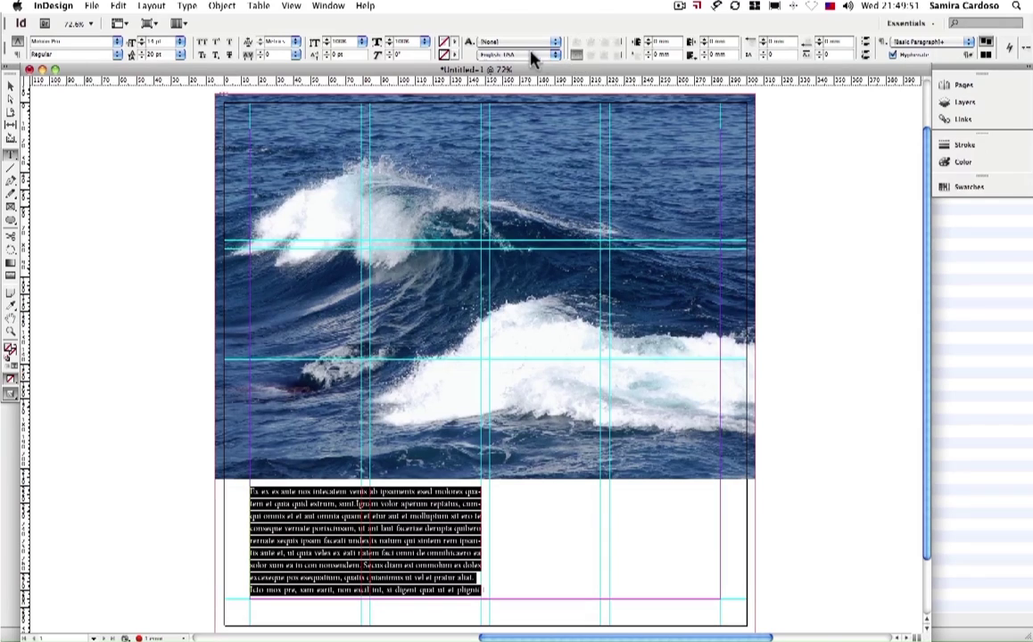
click(533, 55)
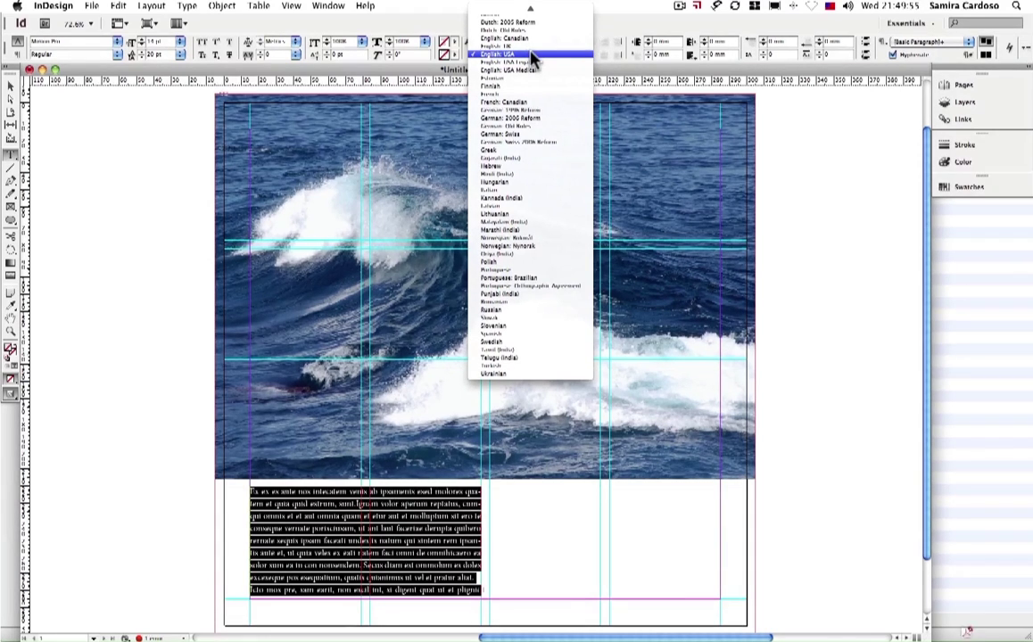
click(530, 282)
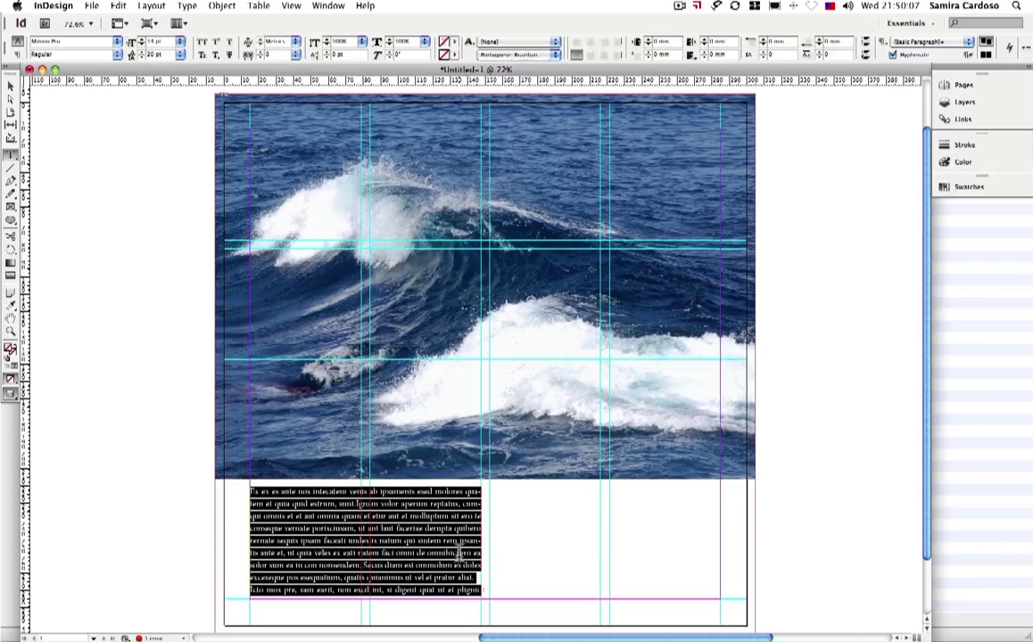
click(515, 55)
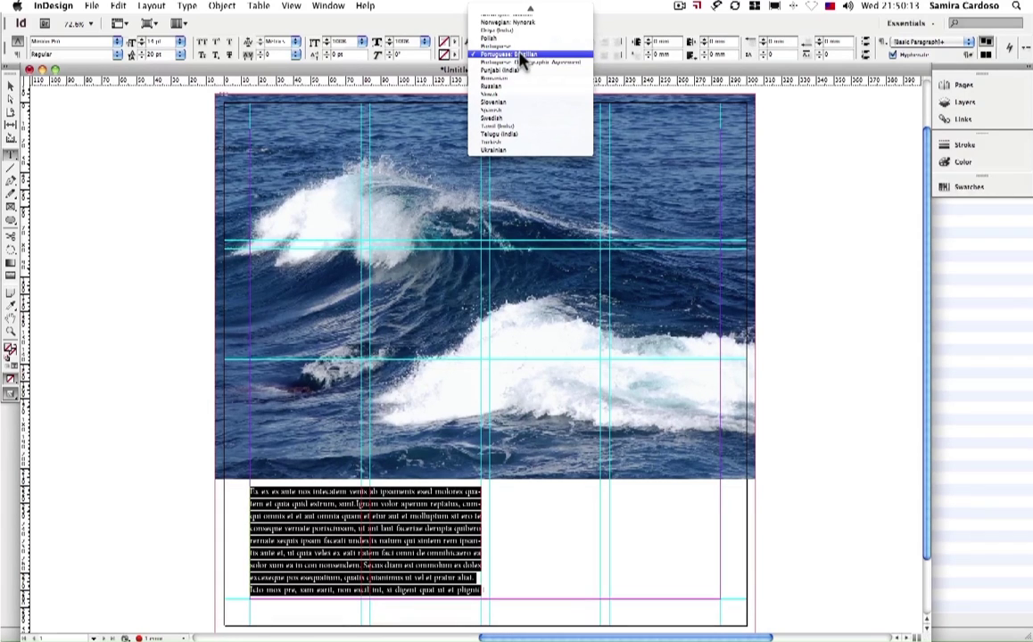
click(520, 55)
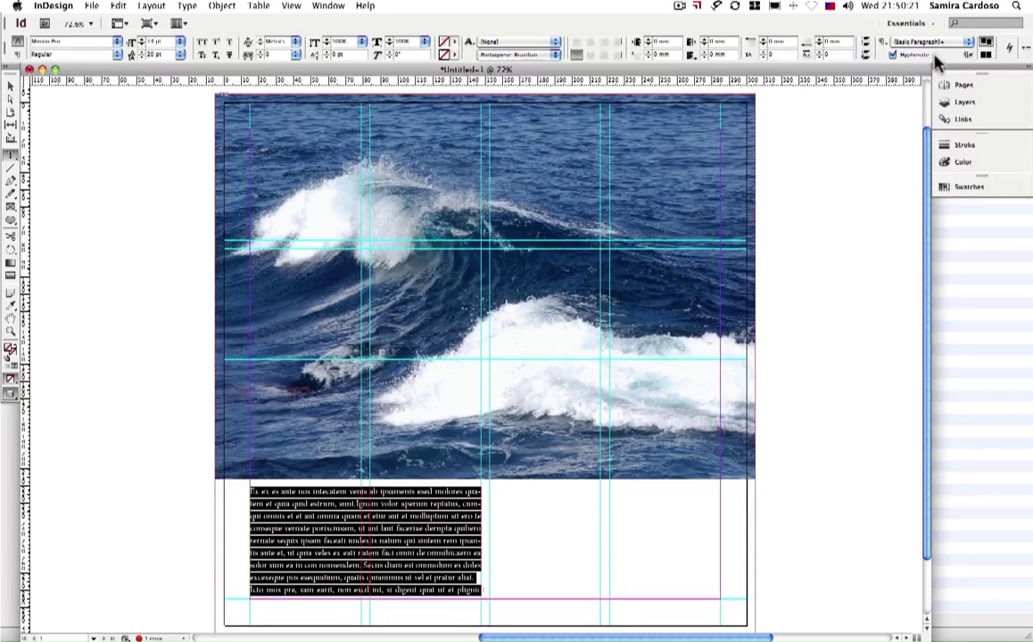
Step: Switch hyphenation off and on again for the selected text, and increase its leading to 21 pt
click(893, 55)
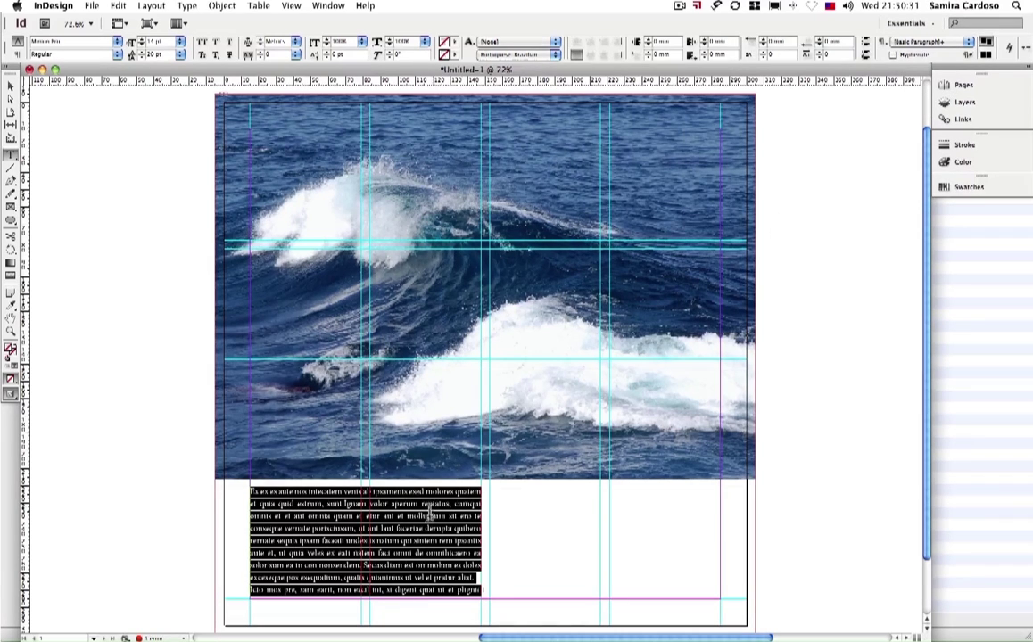
click(892, 54)
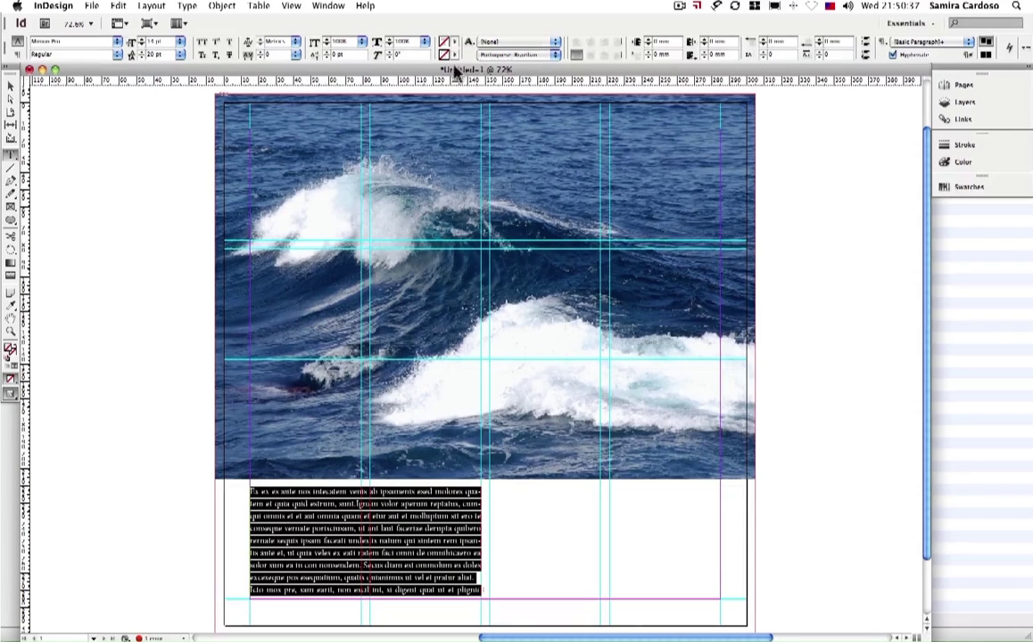
click(140, 51)
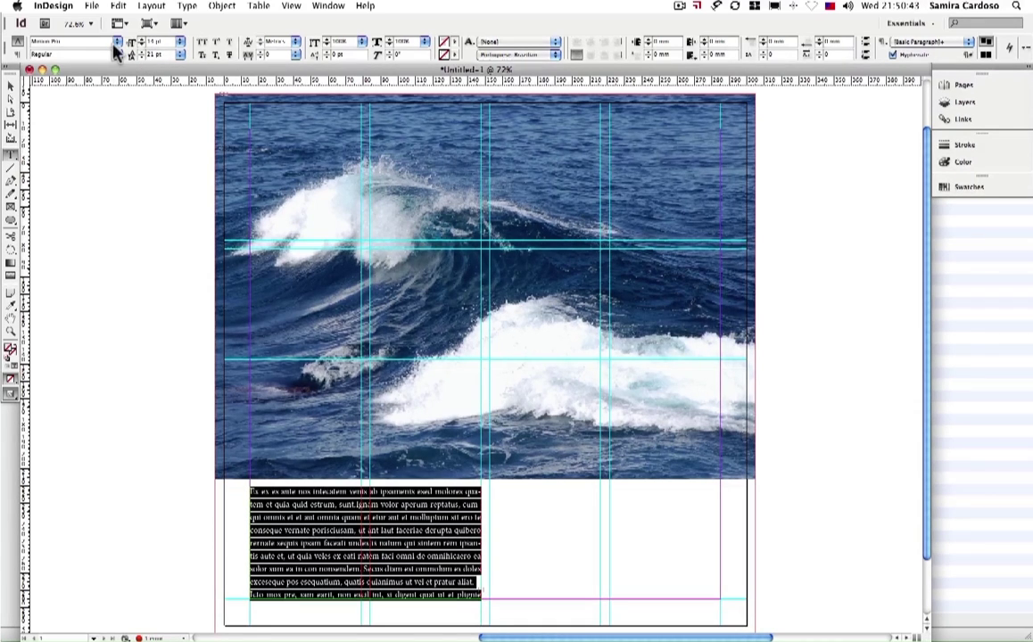
Step: Try a 10 mm first-line left indent on the opening paragraph, and reset it to 0 mm
click(17, 54)
click(18, 55)
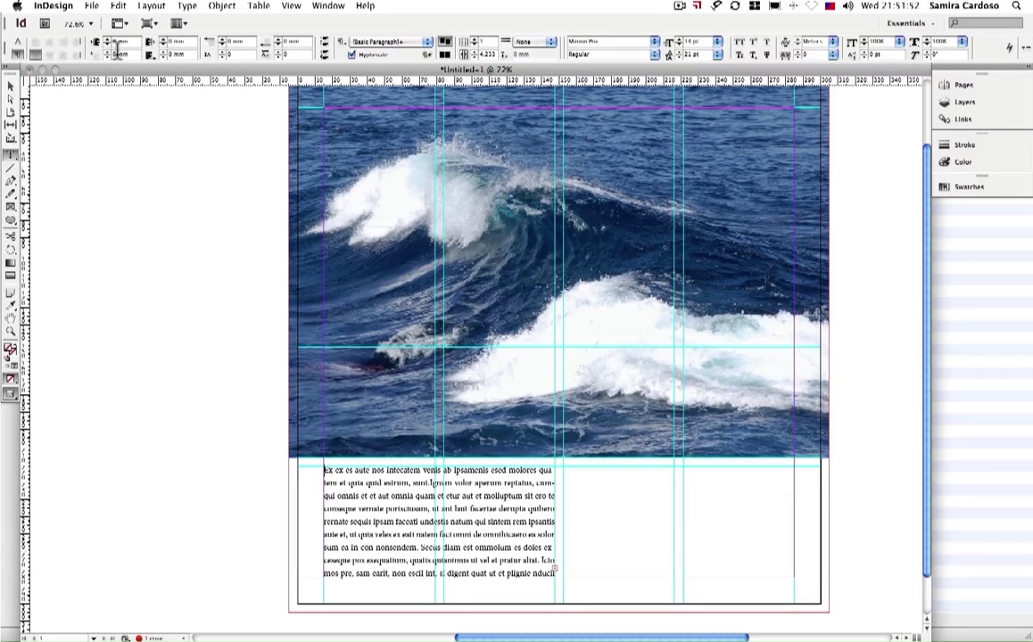
text(10)
key(Return)
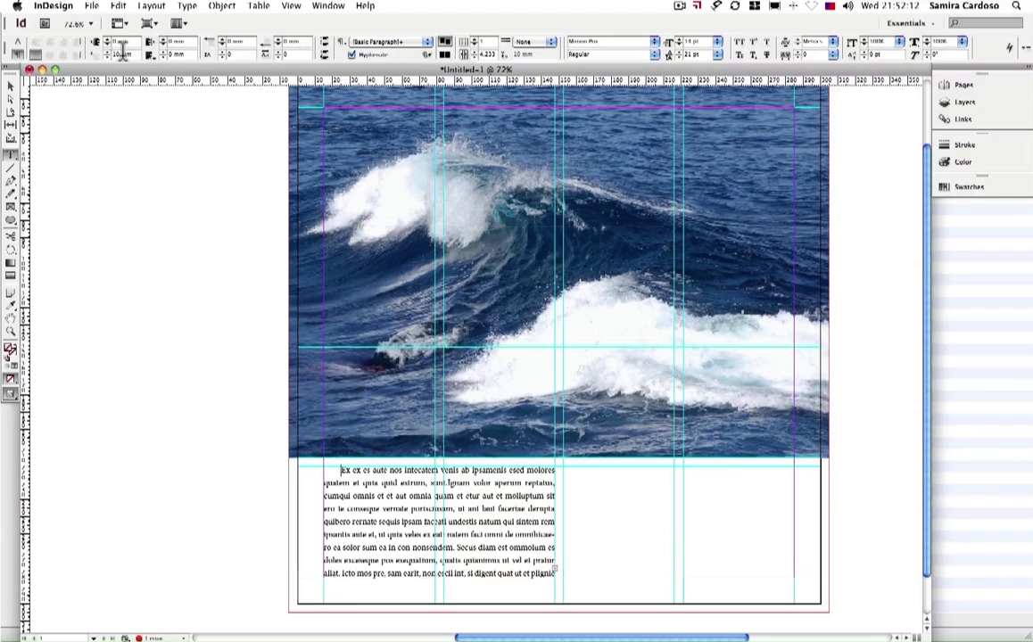
text(0)
key(Return)
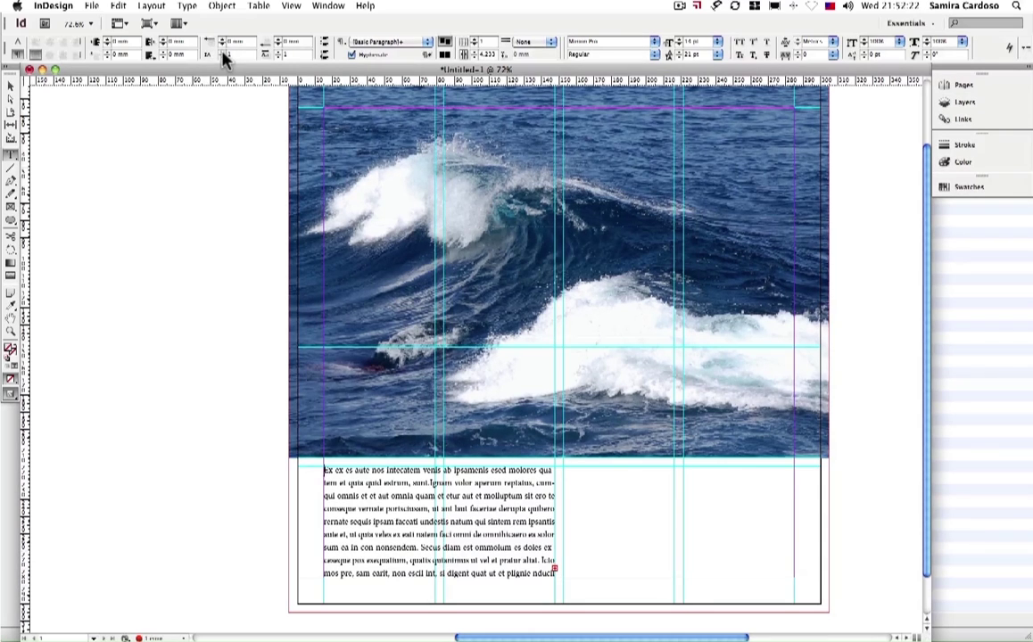
Step: Give the opening paragraph a drop cap, trying 4 lines and settling on 3 lines
key(Return)
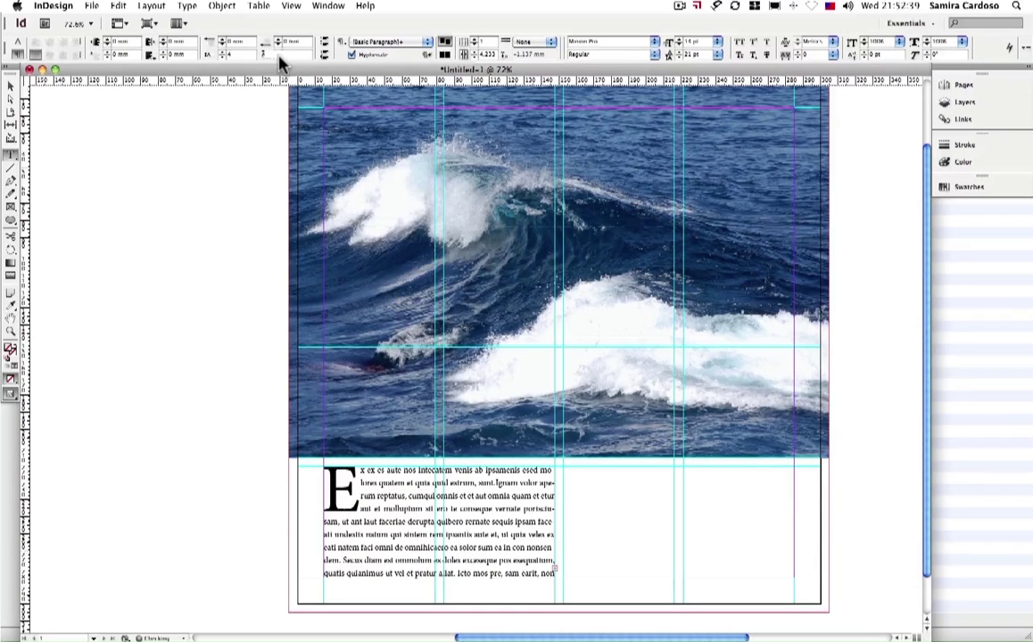
double_click(225, 54)
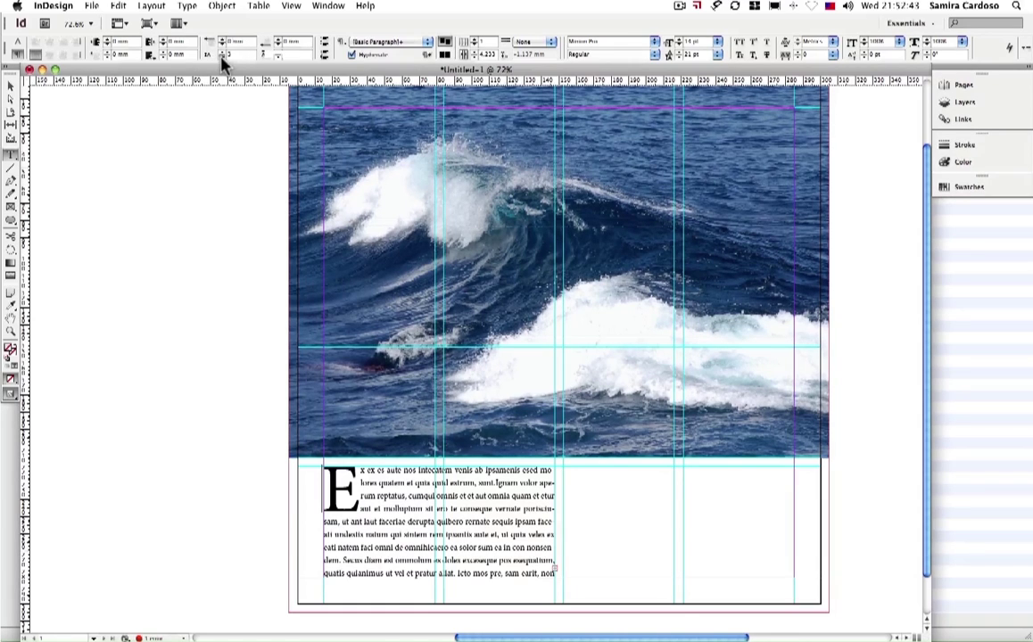
text(3)
key(Return)
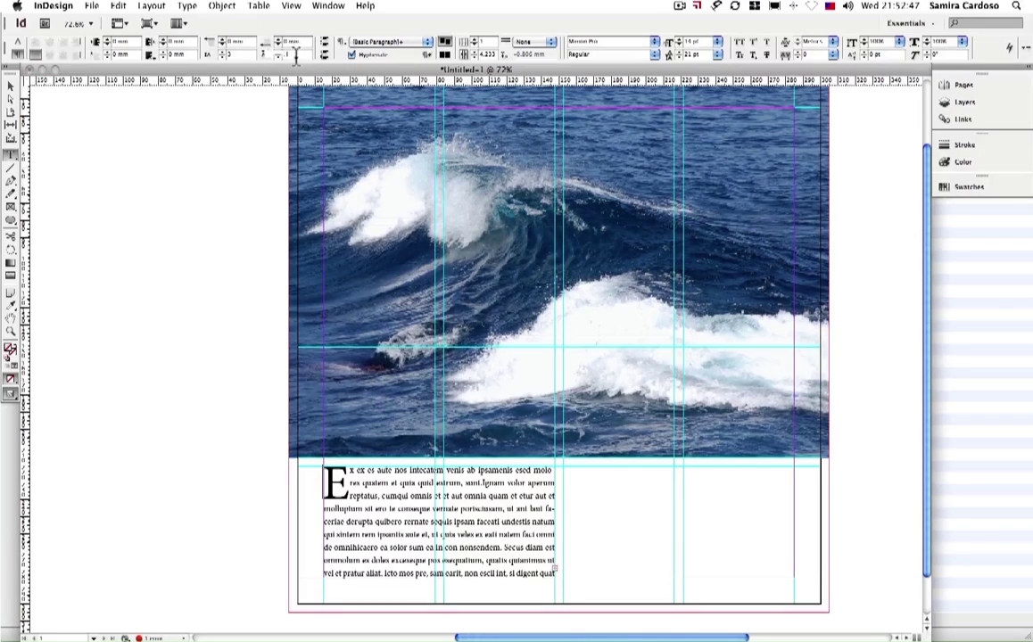
click(355, 482)
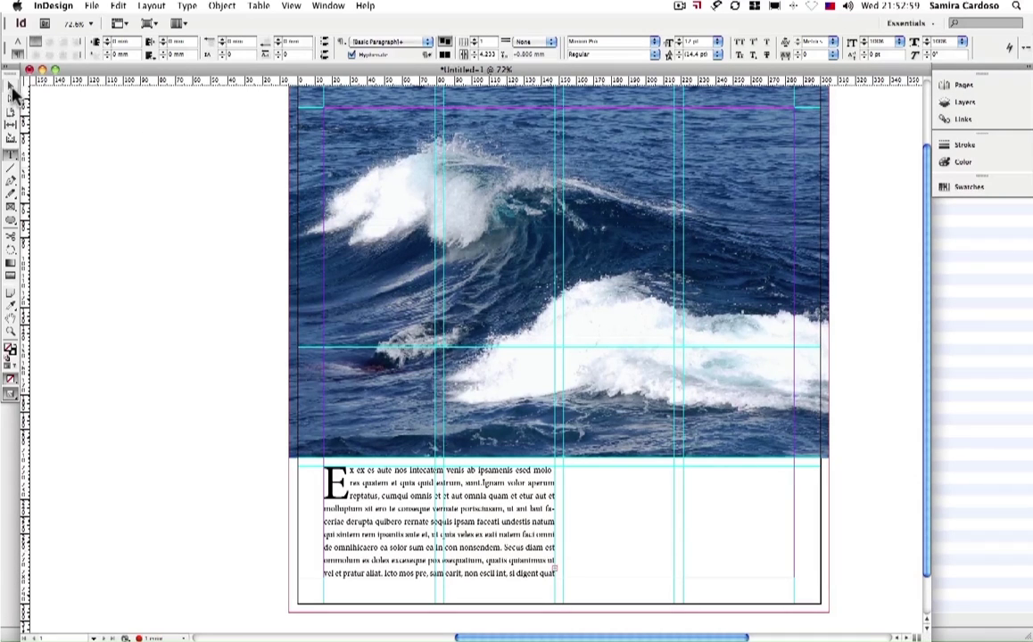
Step: Select the text frame, inspect the overset text error in Preflight, and jump to the text frame it lists
click(11, 92)
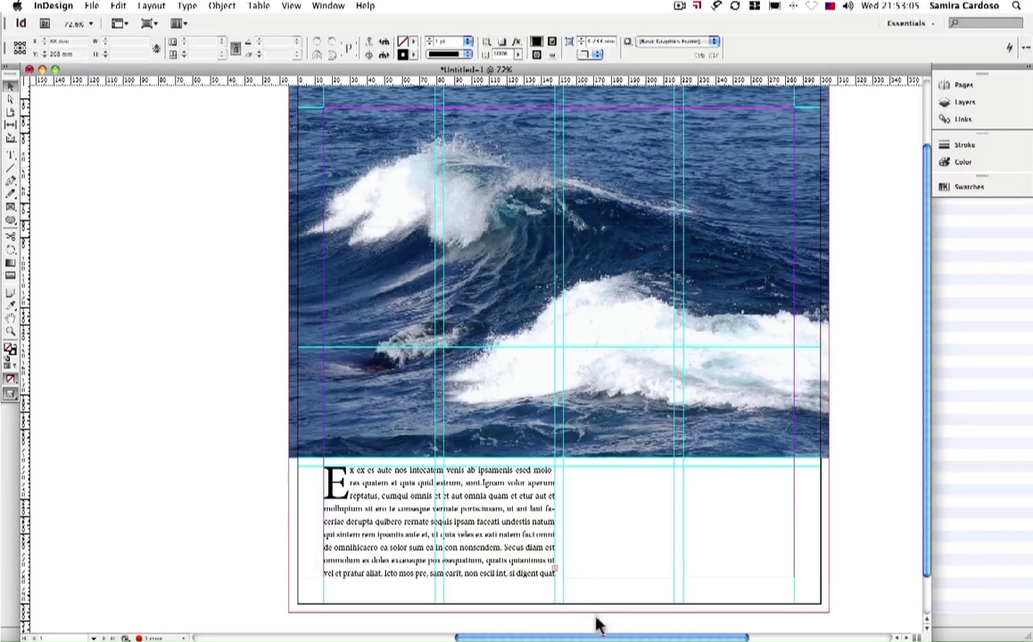
click(484, 530)
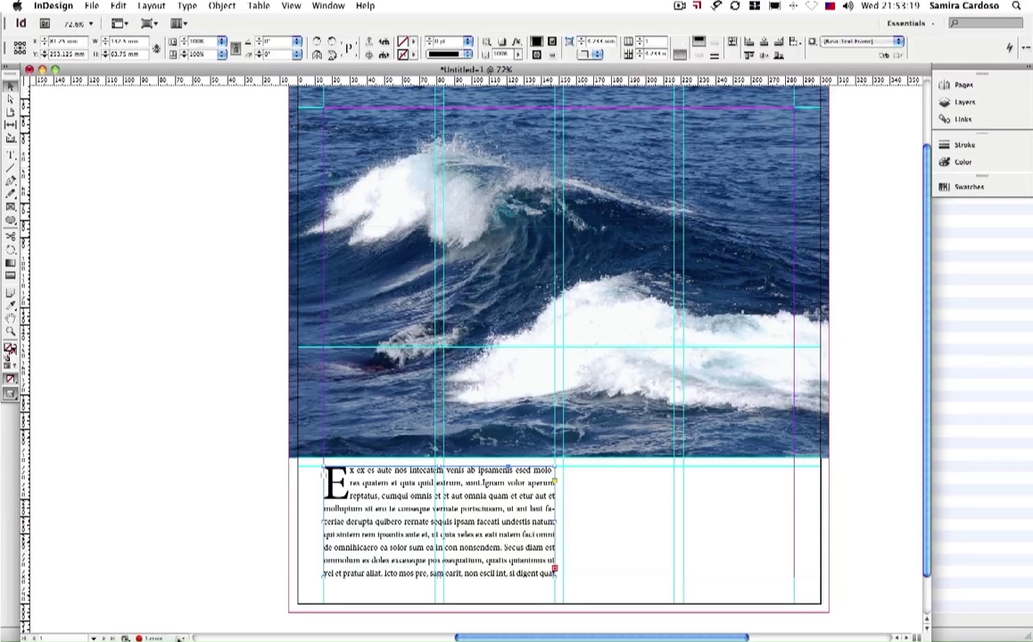
double_click(154, 639)
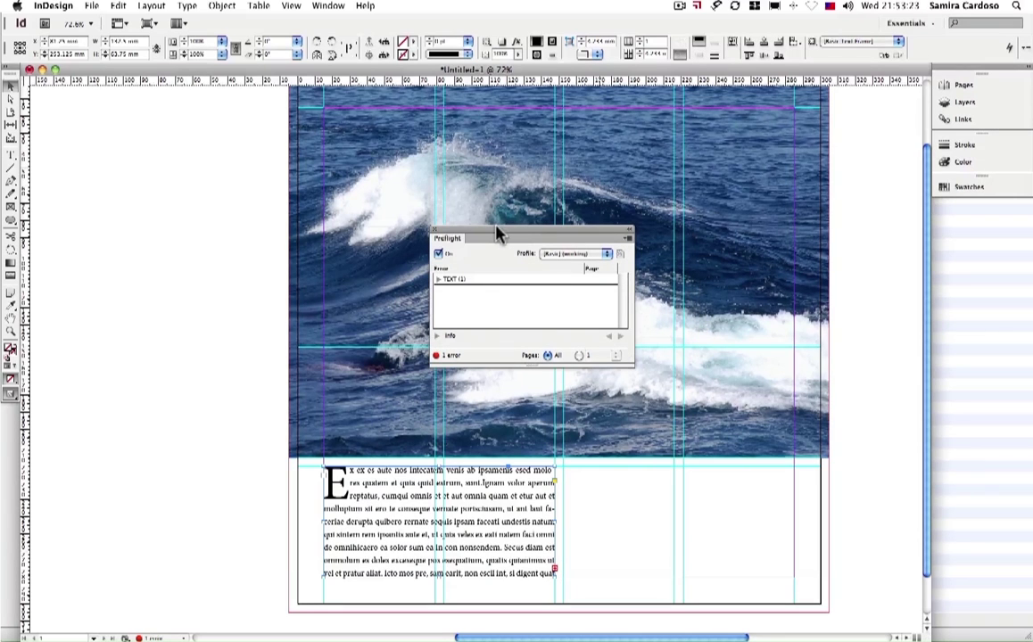
drag(482, 235, 635, 279)
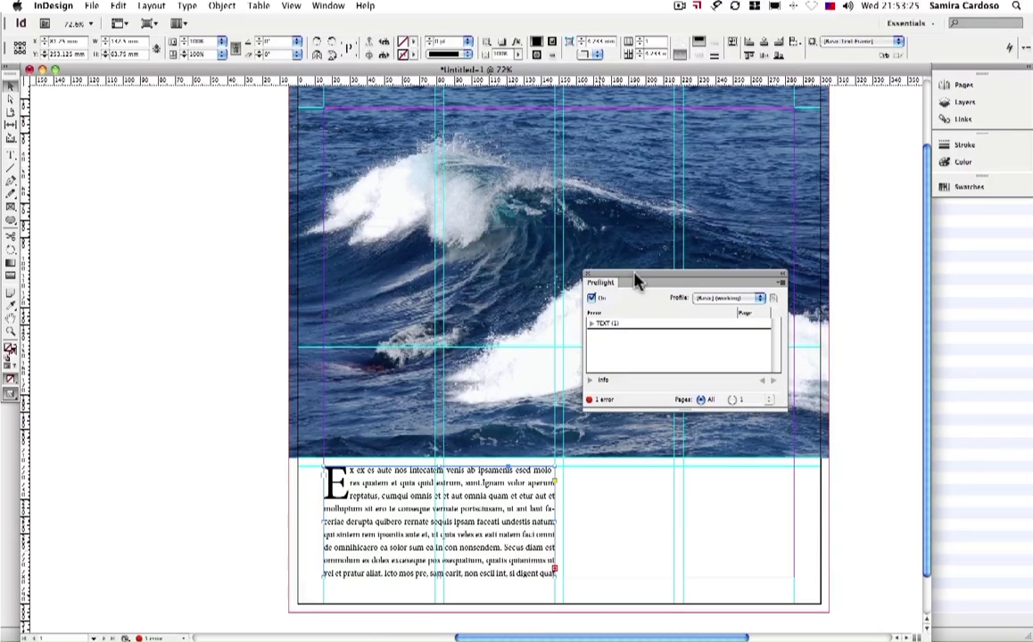
click(591, 324)
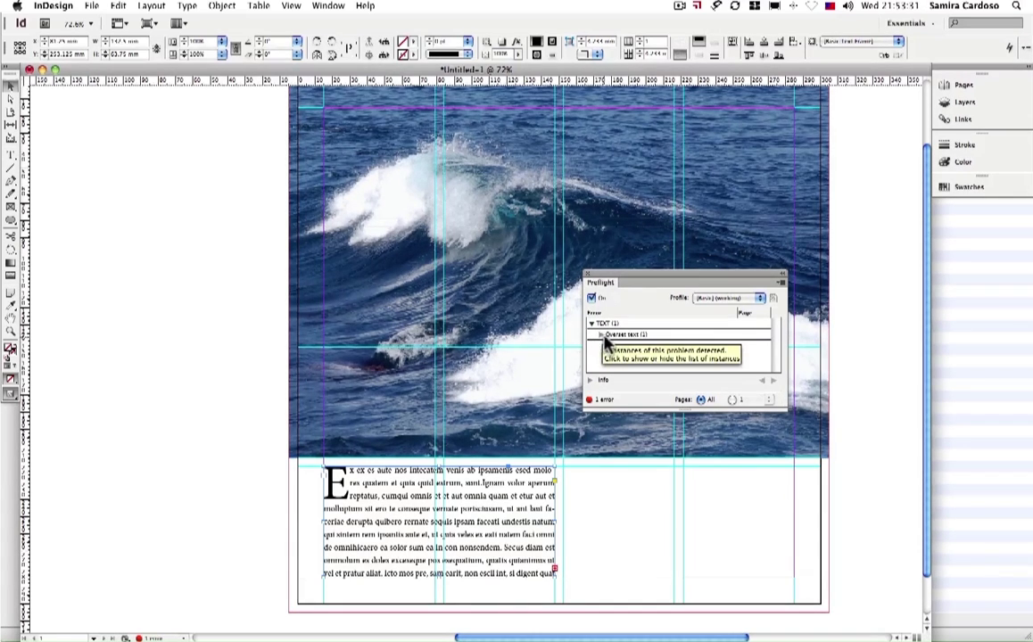
click(601, 335)
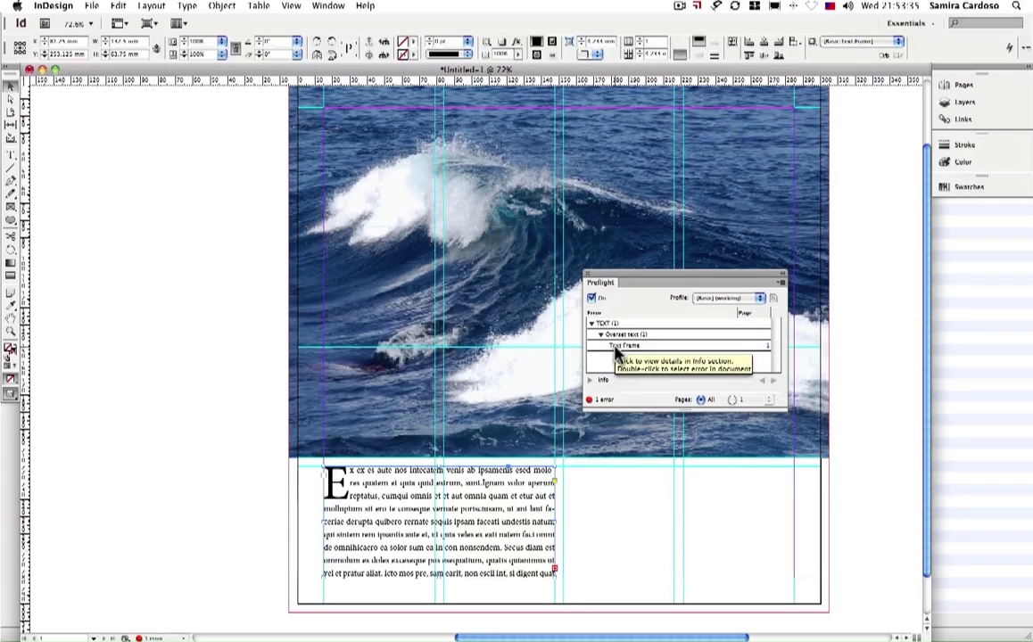
double_click(765, 348)
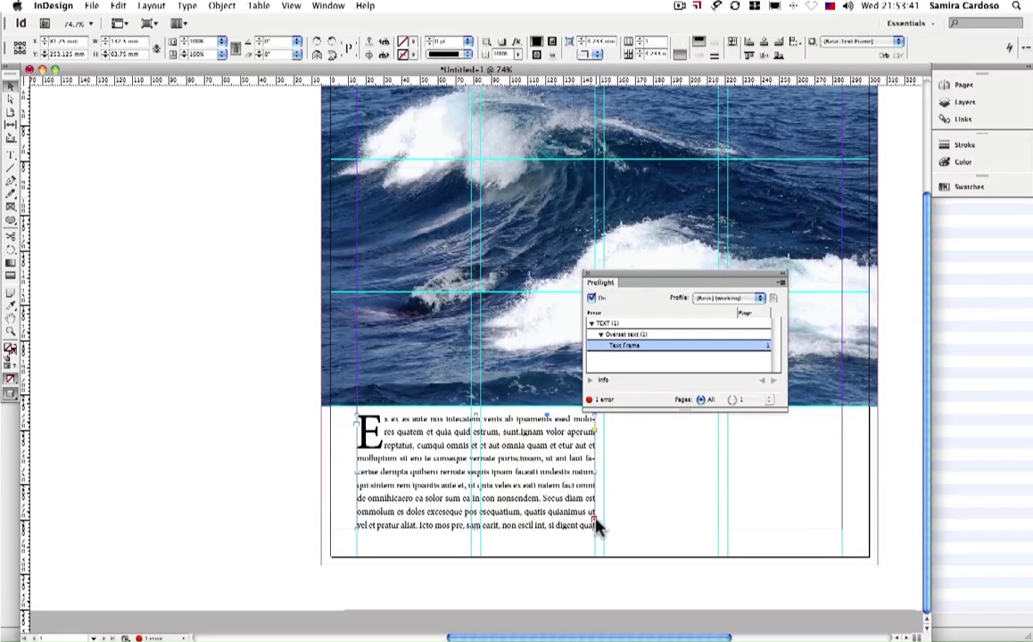
Step: Close the Preflight results and flow the overset text into a new frame about 115 x 58.5 mm beside the first one
click(588, 280)
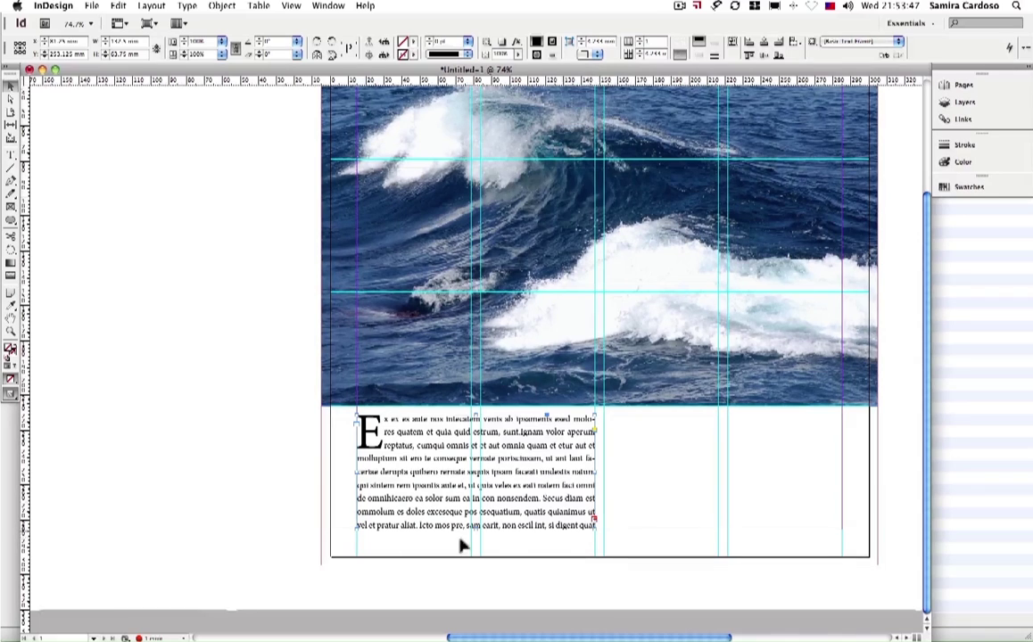
scroll(446, 535, right, 3)
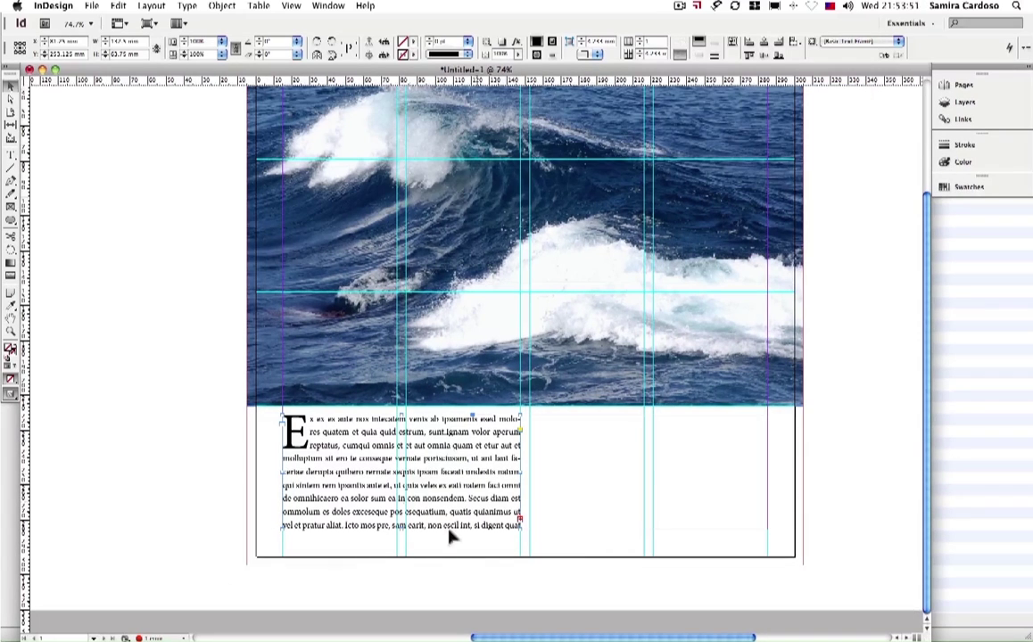
click(521, 524)
click(537, 429)
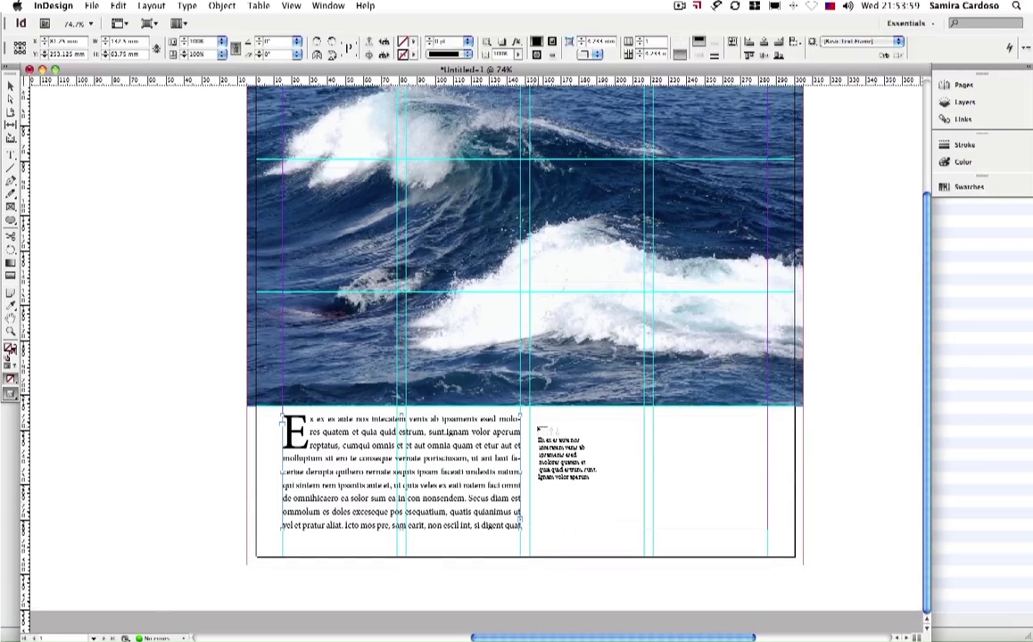
key(ctrl+z)
drag(535, 425, 742, 528)
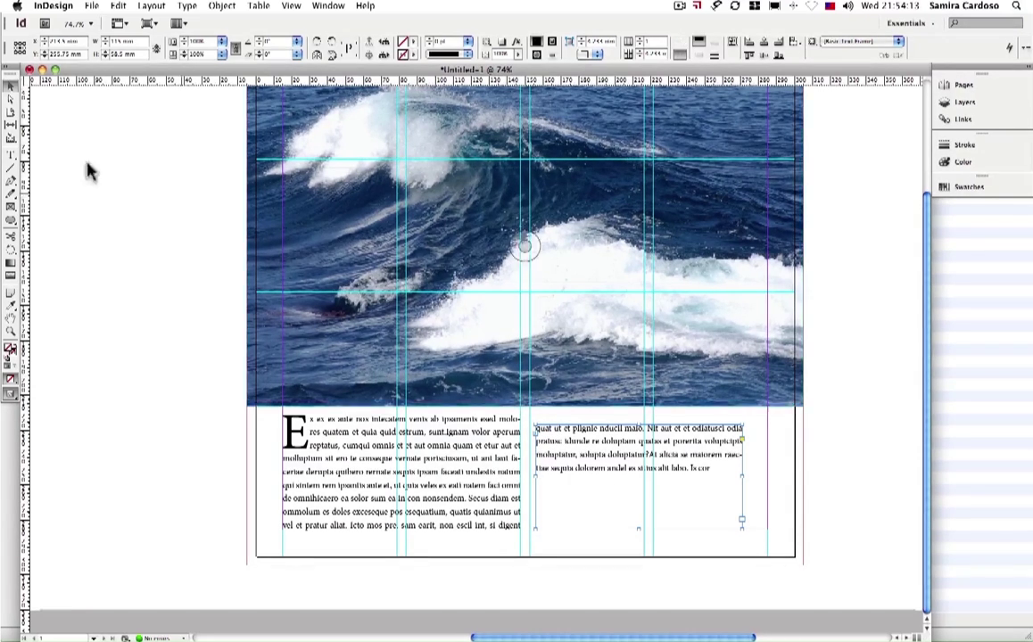
Step: Delete all the overflow text in the second frame and end the first frame's text with a period
click(7, 153)
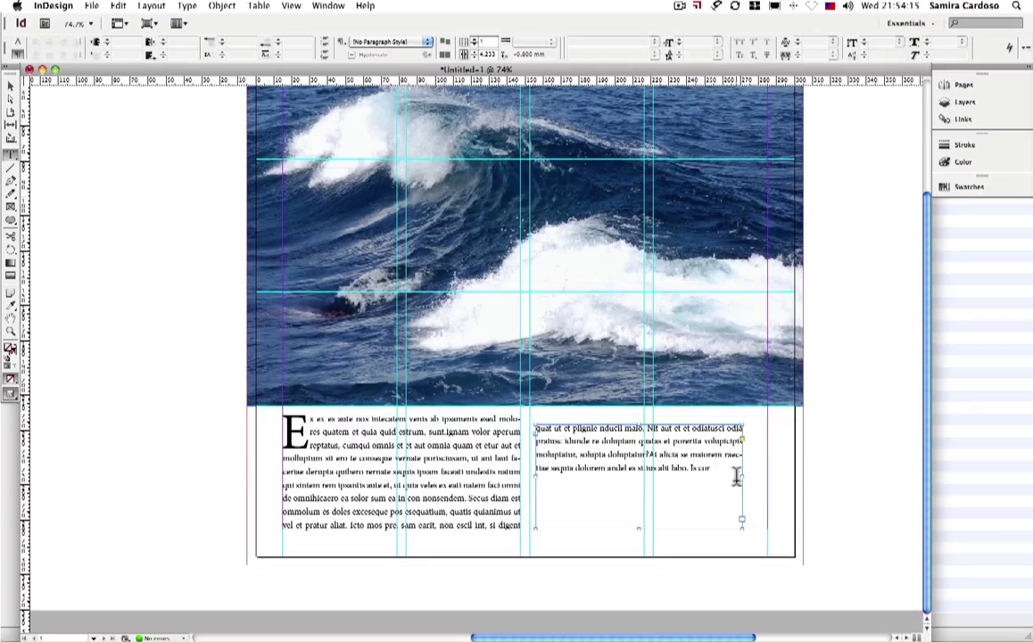
click(703, 470)
drag(702, 470, 527, 426)
key(BackSpace)
text(.)
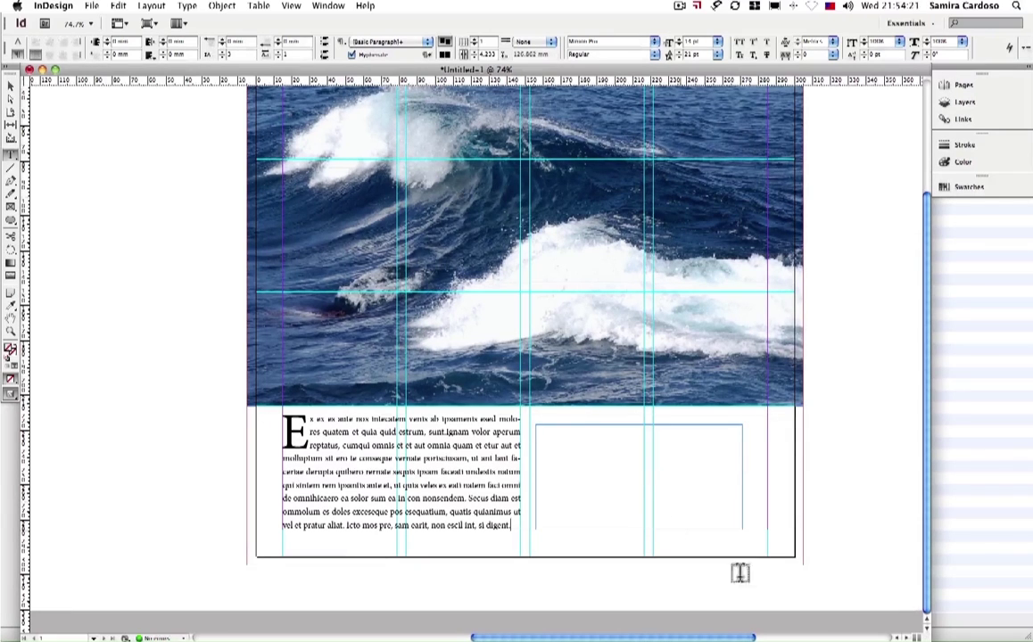
Step: Delete the emptied second text frame and select the remaining one
click(11, 85)
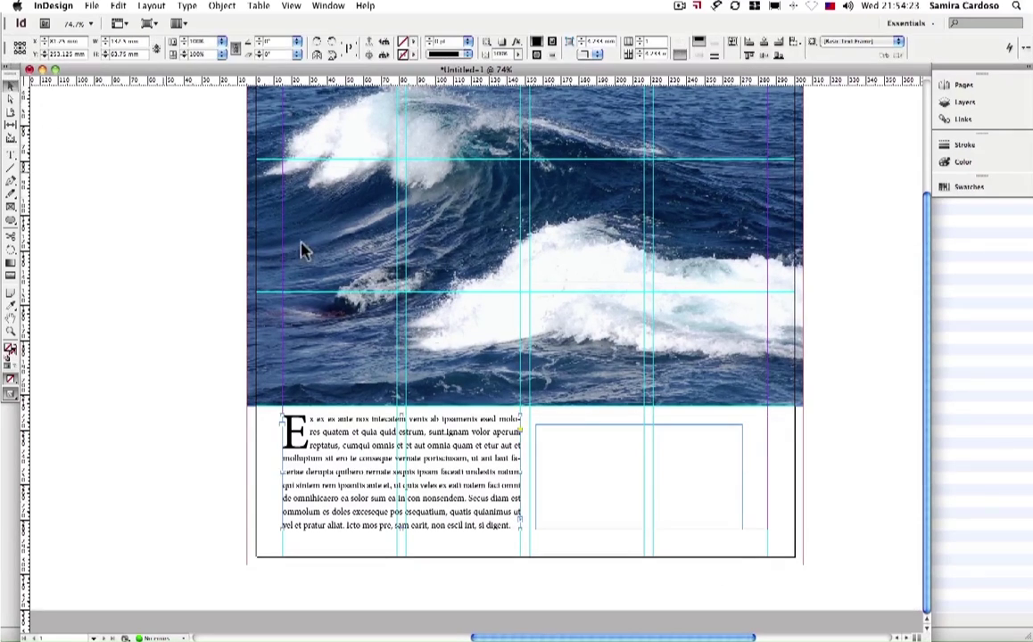
click(666, 498)
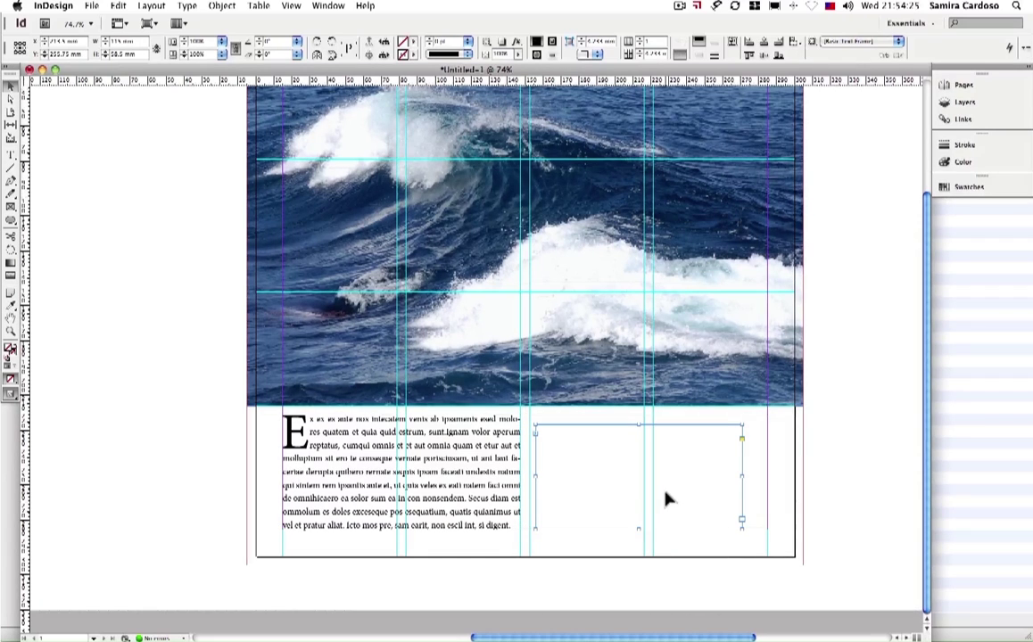
key(Delete)
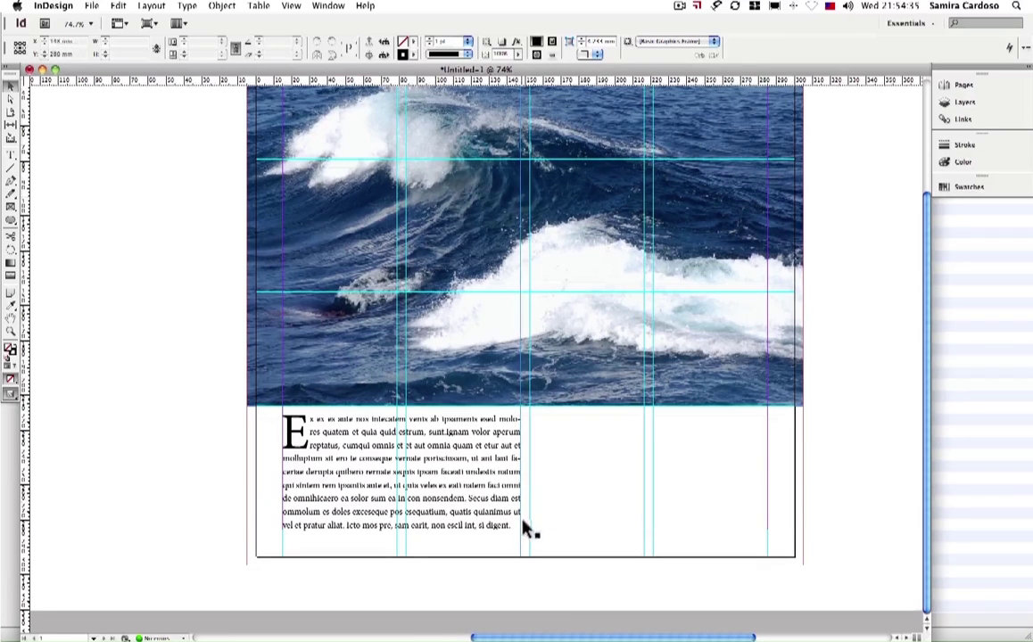
click(419, 516)
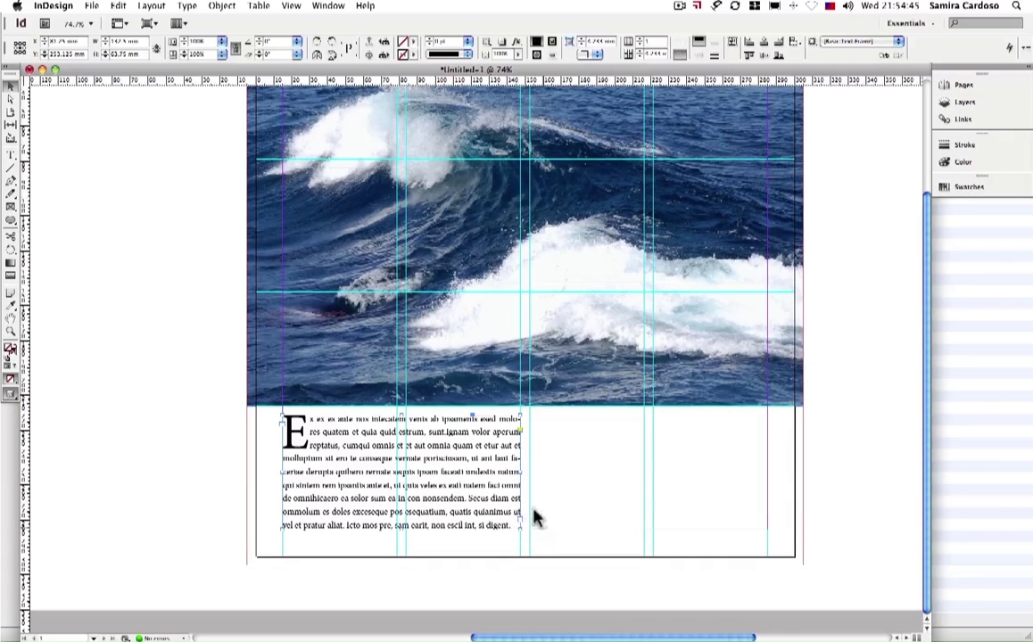
Step: Check the whole page with guides and frame edges hidden in Preview mode, and return to the normal view
scroll(578, 522, up, 2)
click(586, 526)
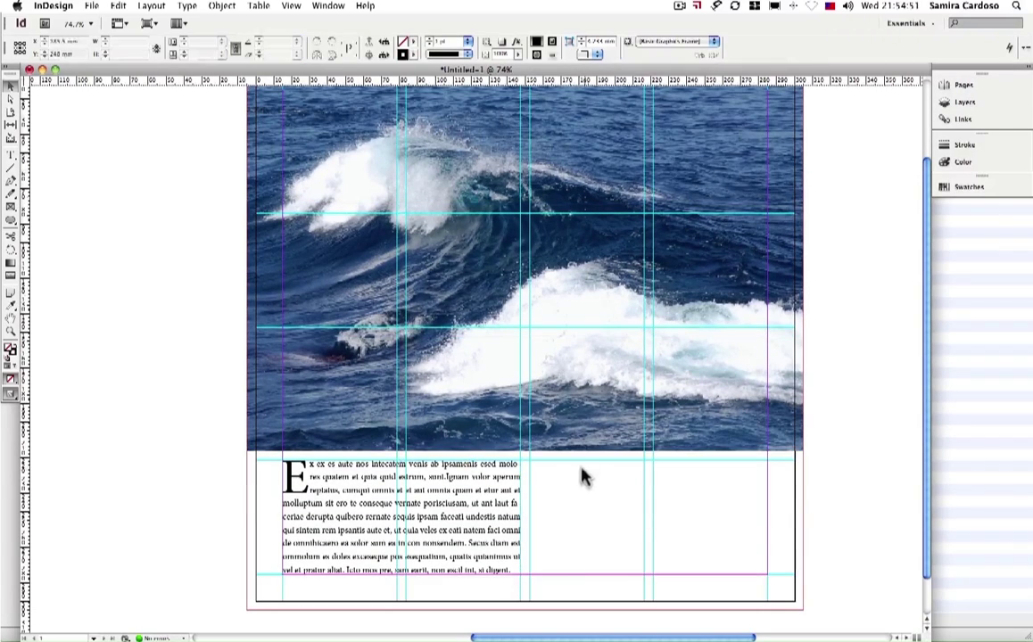
drag(564, 422, 497, 436)
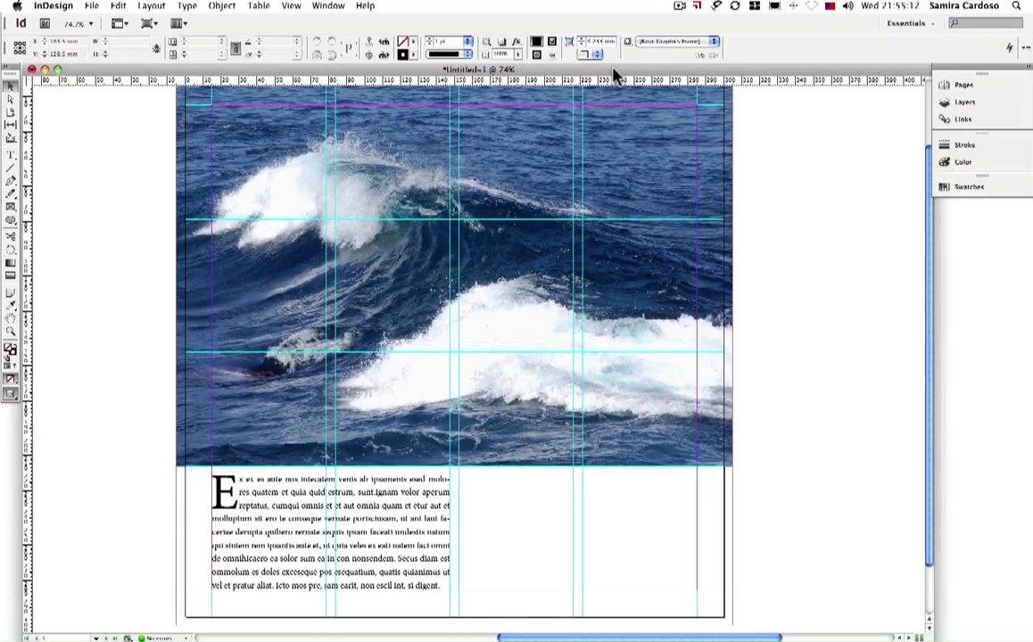
key(super+minus)
key(super+minus)
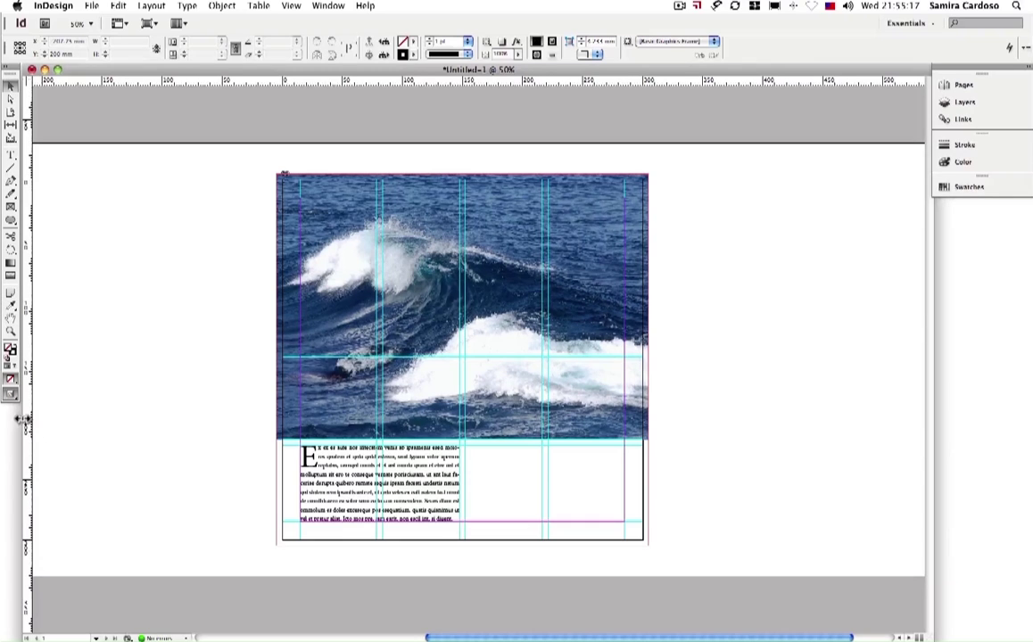
key(w)
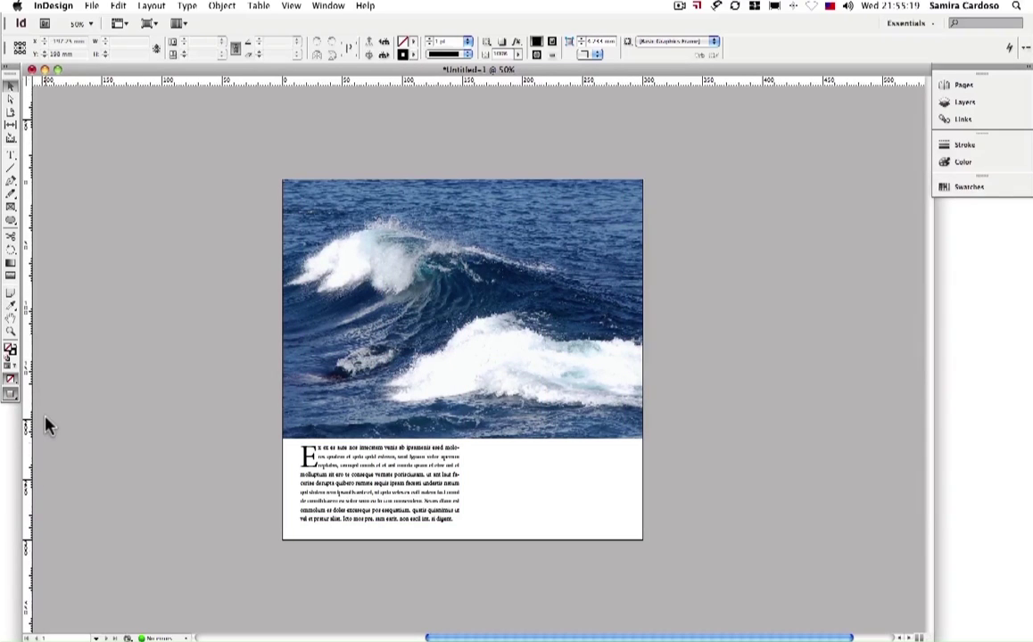
key(w)
key(w)
key(w)
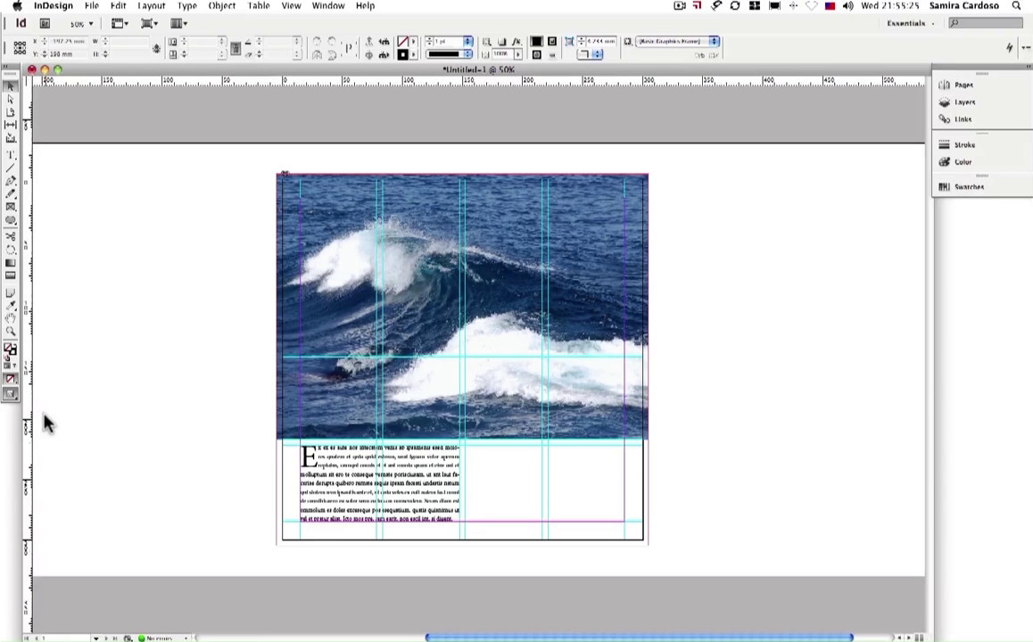
Step: Draw a text frame about 270 x 68.75 mm between the margins over the upper photo and enter the word "onda"
click(12, 156)
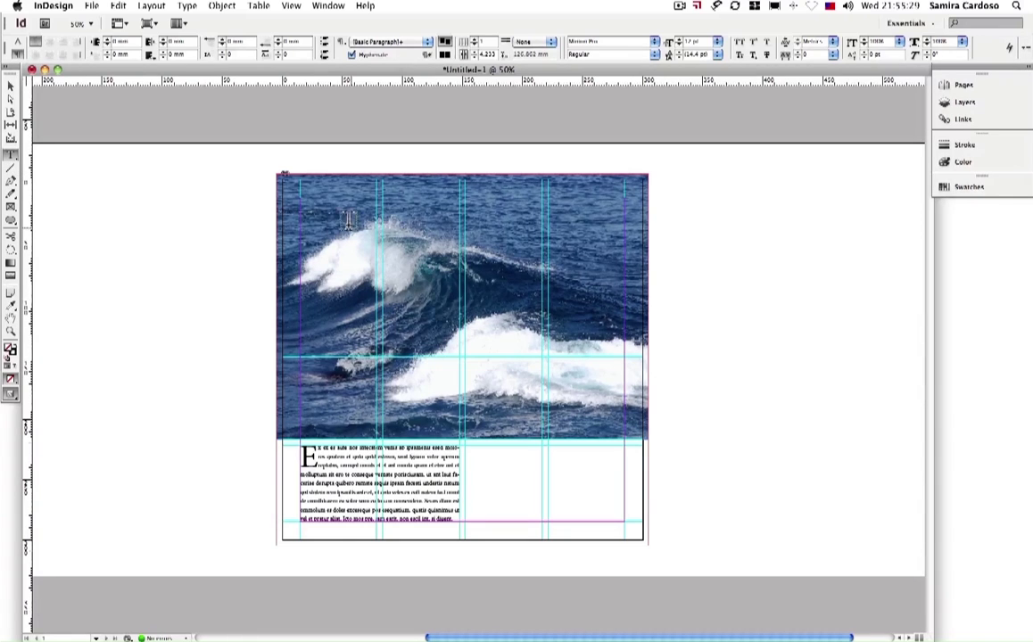
mouse_move(310, 212)
mouse_down()
mouse_move(510, 267)
mouse_move(624, 277)
mouse_up()
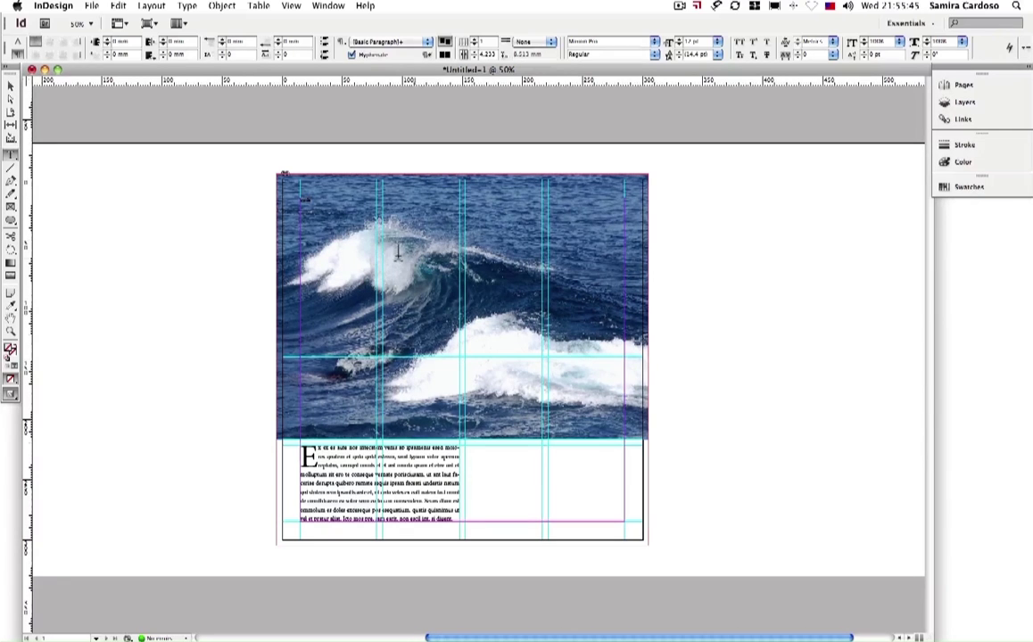
scroll(303, 198, left, 3)
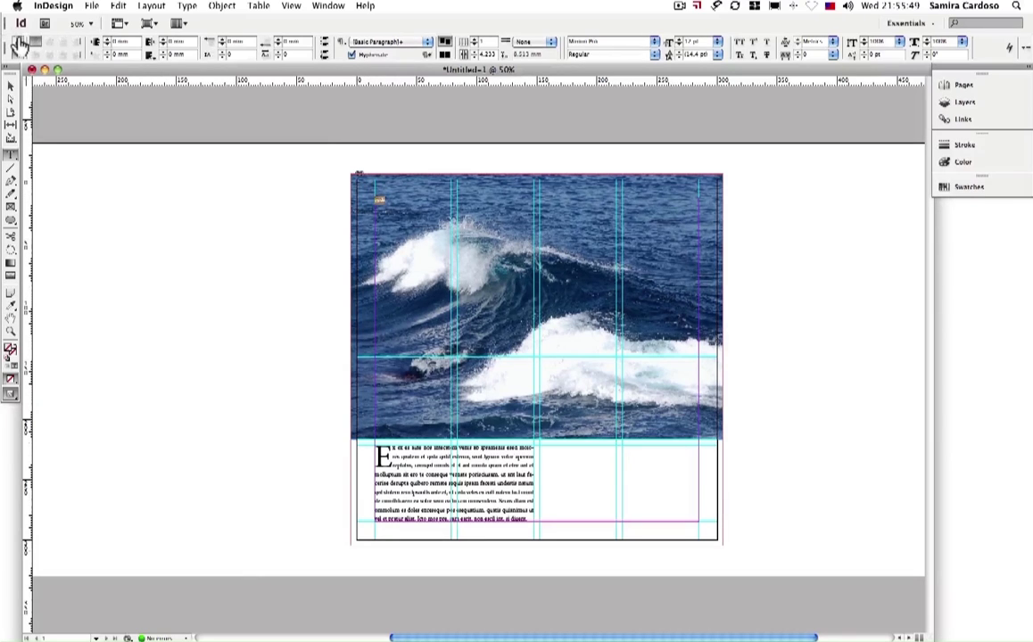
Step: Set the font size of the title "onda" to 250 pt
click(18, 46)
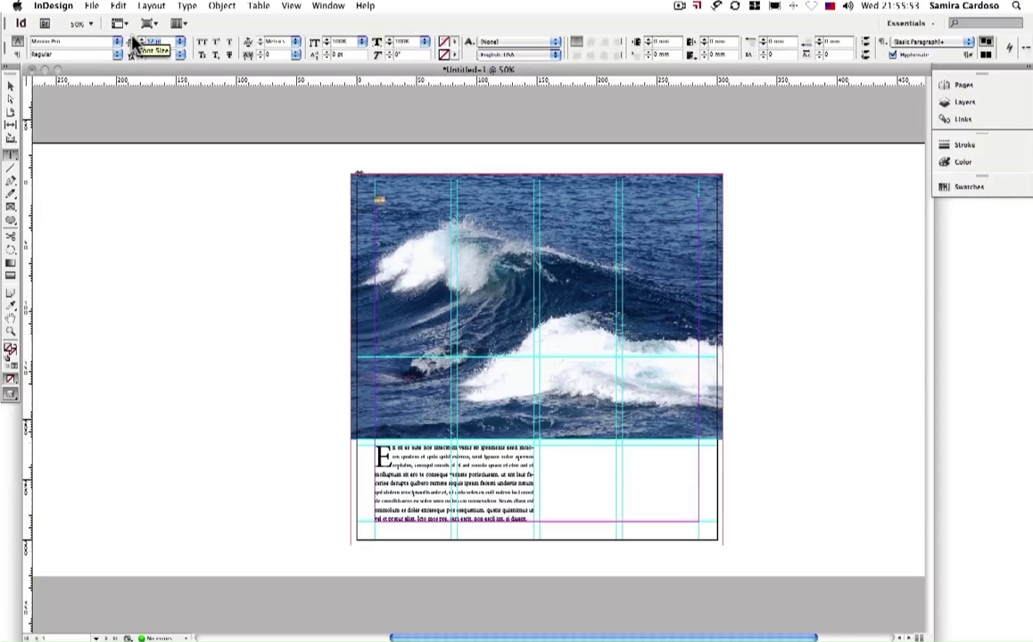
key(super+shift+z)
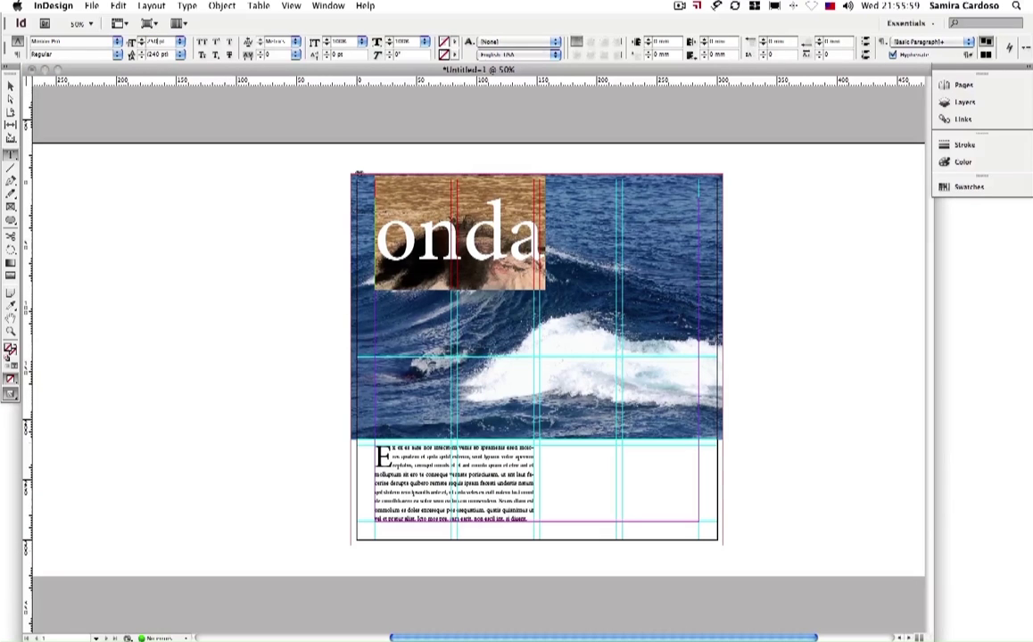
key(Return)
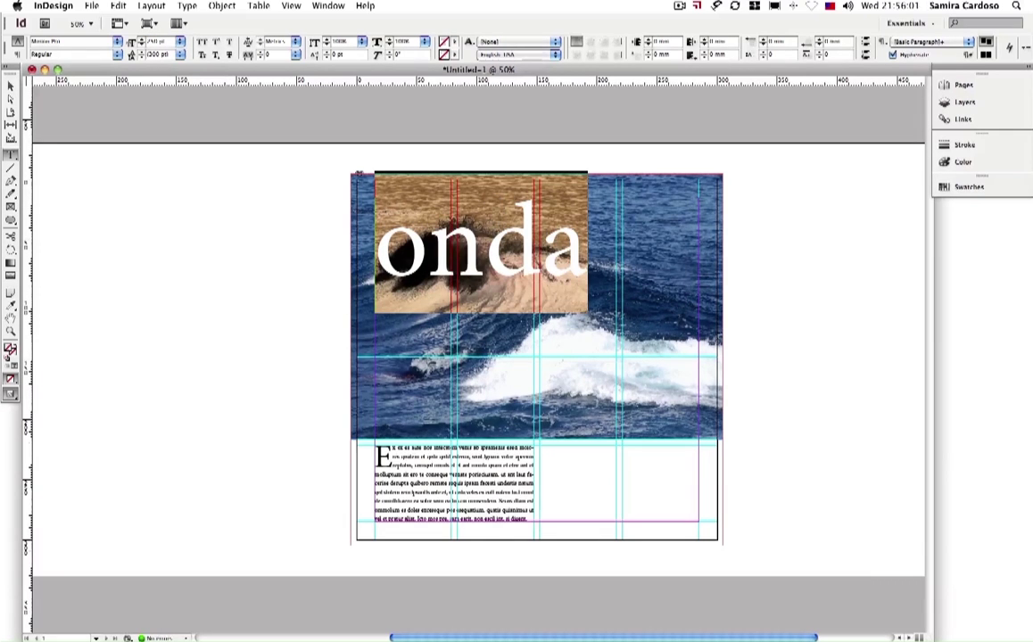
Step: Examine the kerning values between the individual letters of the title "onda"
click(496, 248)
click(406, 222)
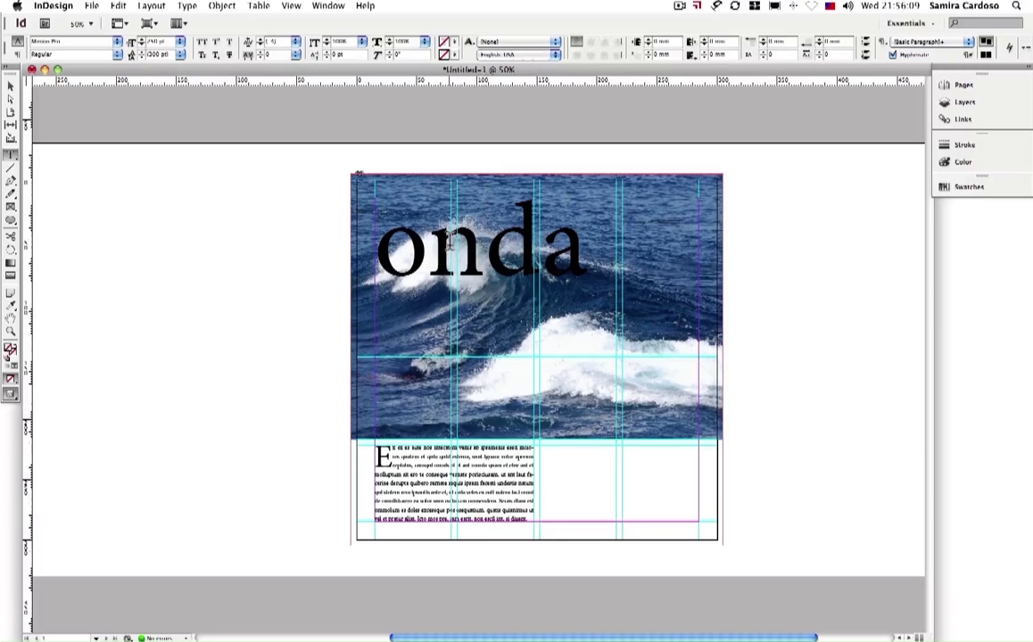
click(424, 237)
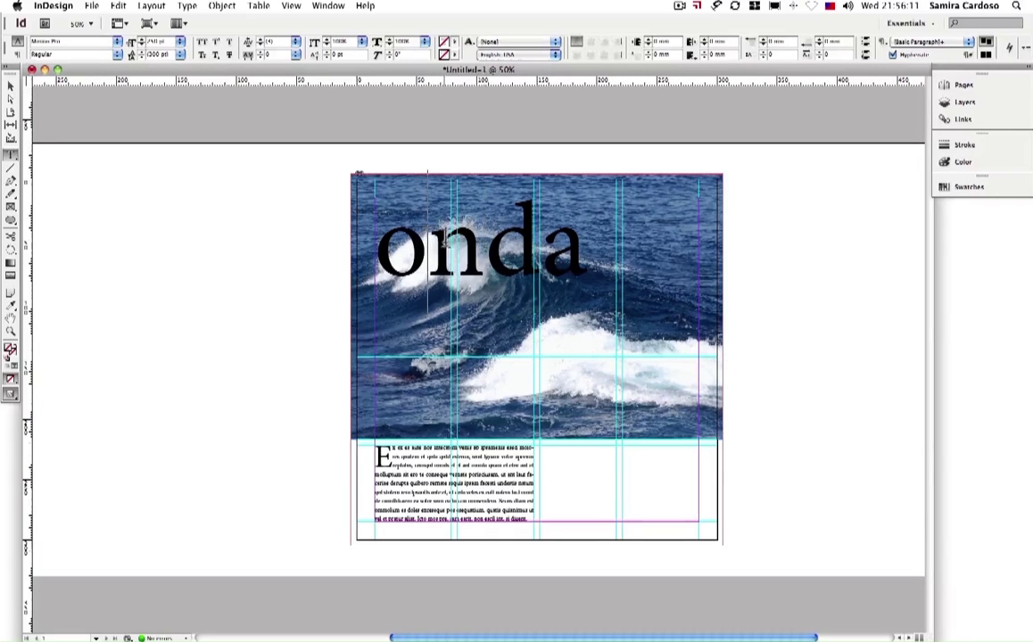
drag(424, 239, 481, 239)
click(492, 239)
Step: Tighten the tracking of the whole word "onda" to -60
double_click(491, 237)
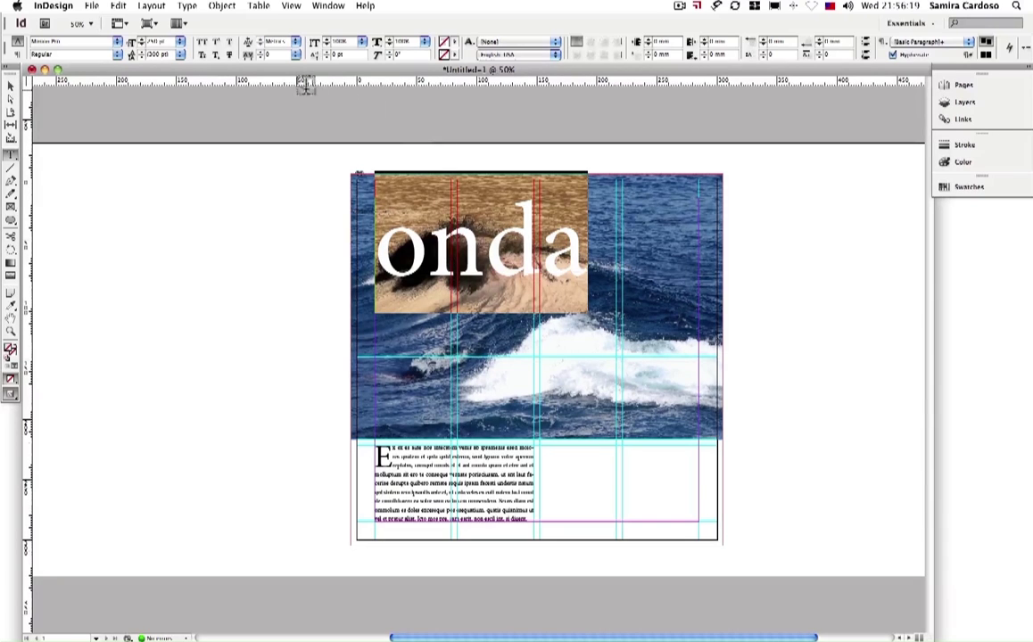
click(260, 56)
click(260, 55)
click(259, 56)
click(260, 56)
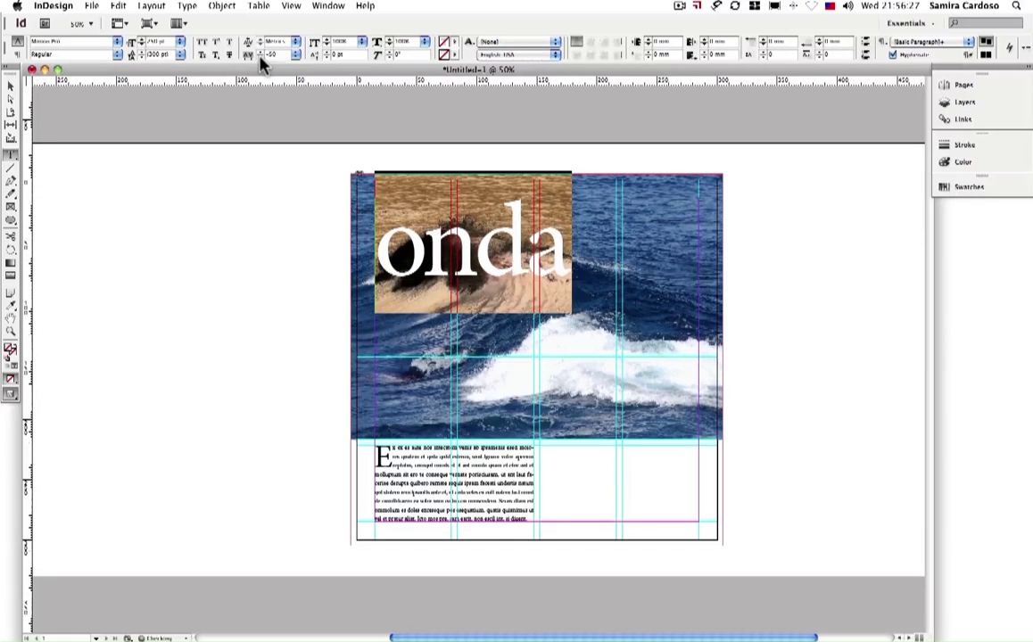
click(259, 55)
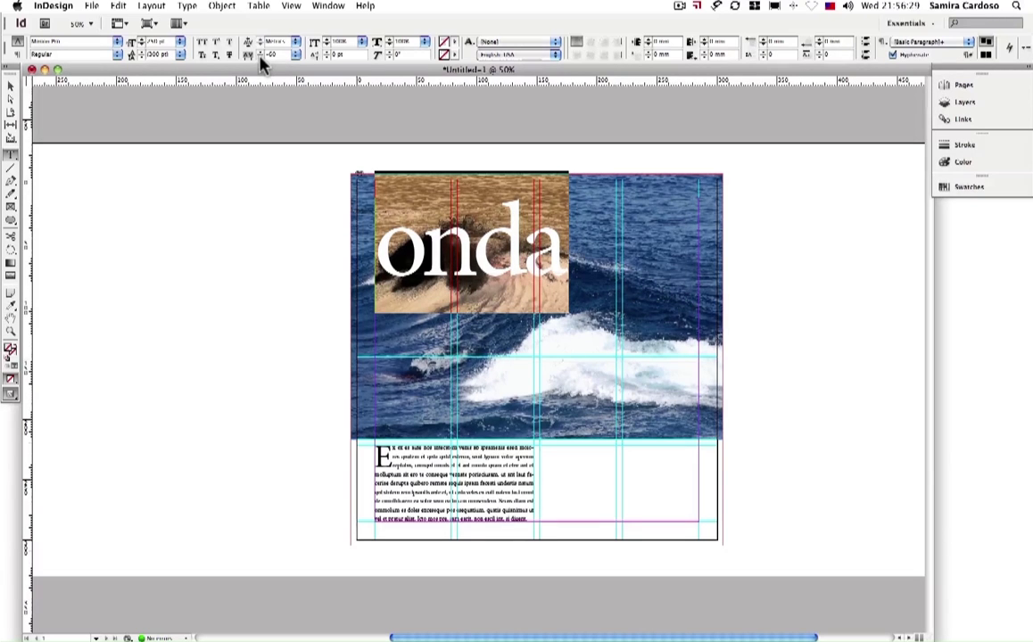
click(453, 234)
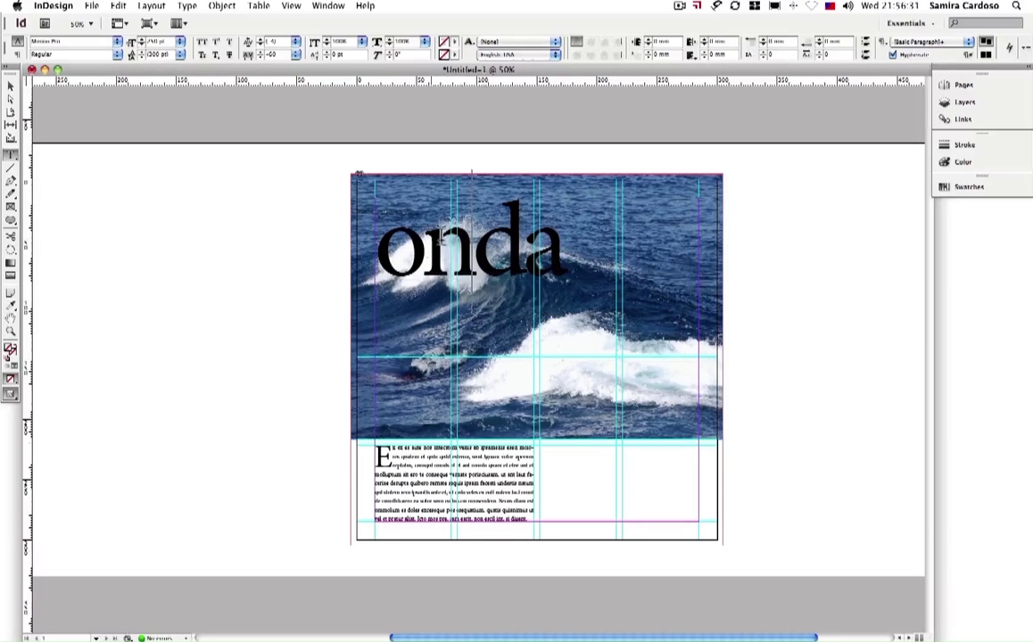
Step: Colour the text of the title "onda" with the [Paper] swatch
scroll(453, 234, left, 3)
double_click(556, 234)
scroll(557, 235, right, 6)
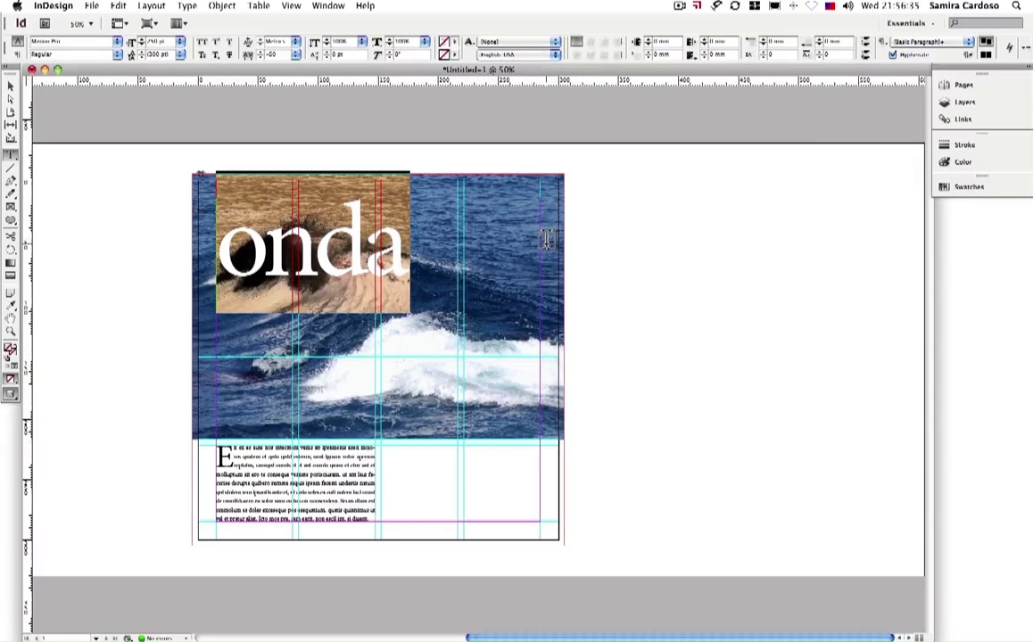
click(966, 194)
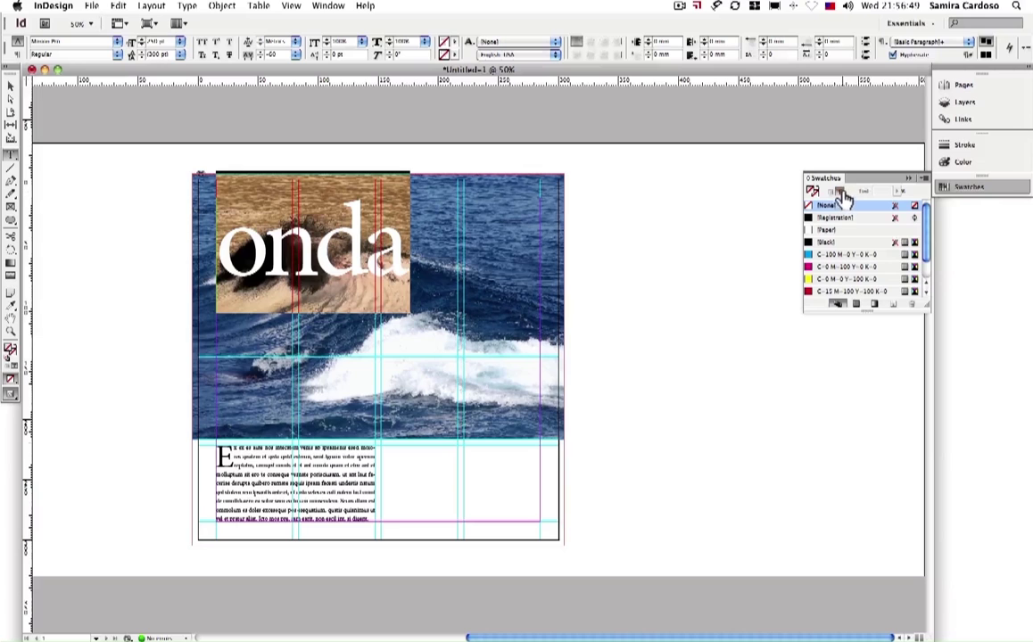
click(824, 230)
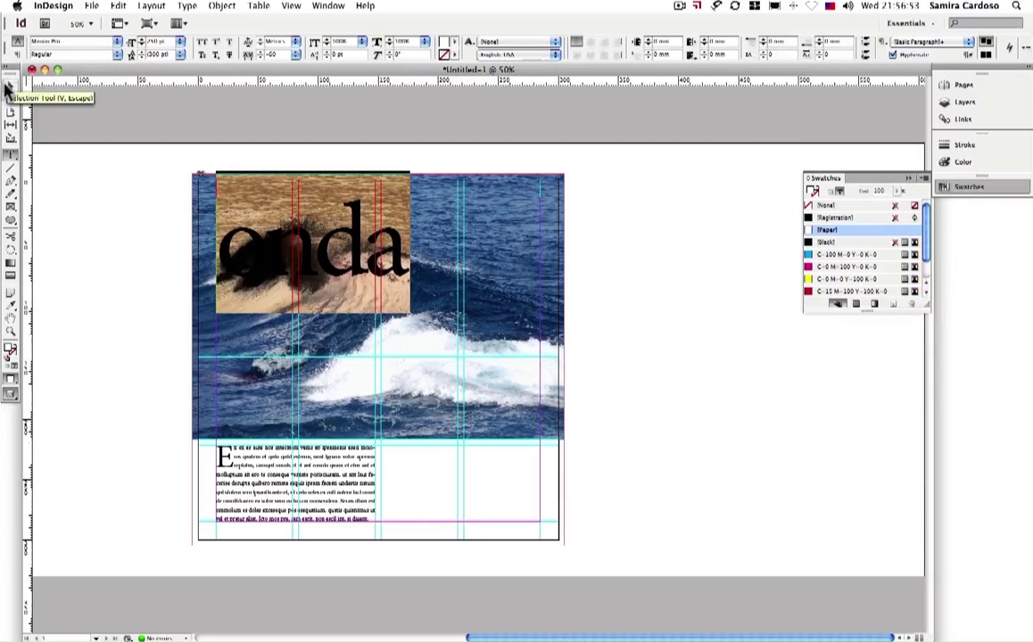
Step: Move the title frame horizontally to X 258 mm so that "onda" ends at the page's right margin
click(10, 86)
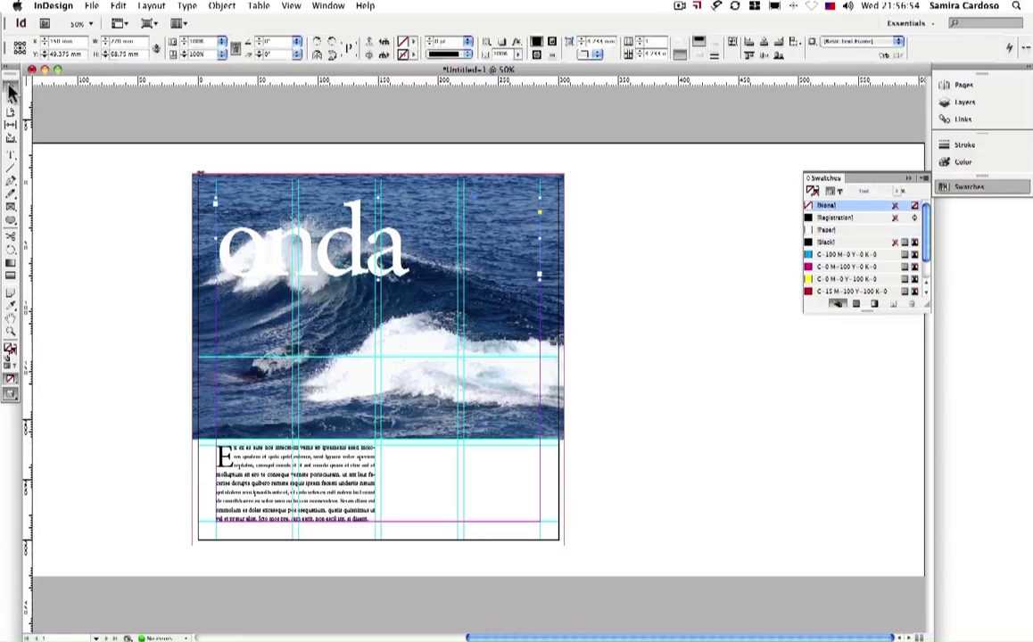
click(379, 234)
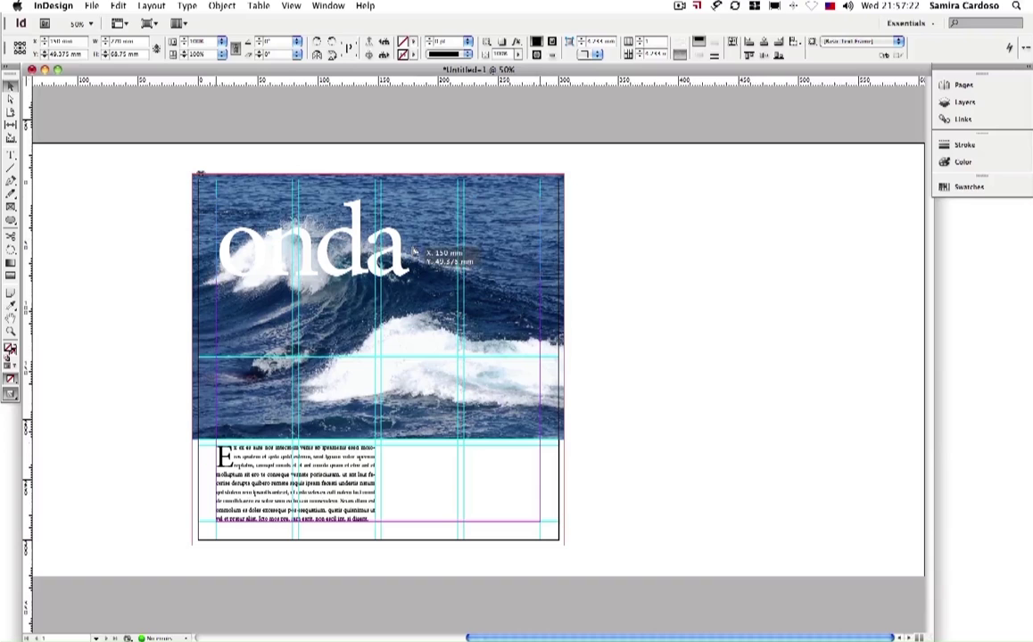
drag(414, 253, 544, 255)
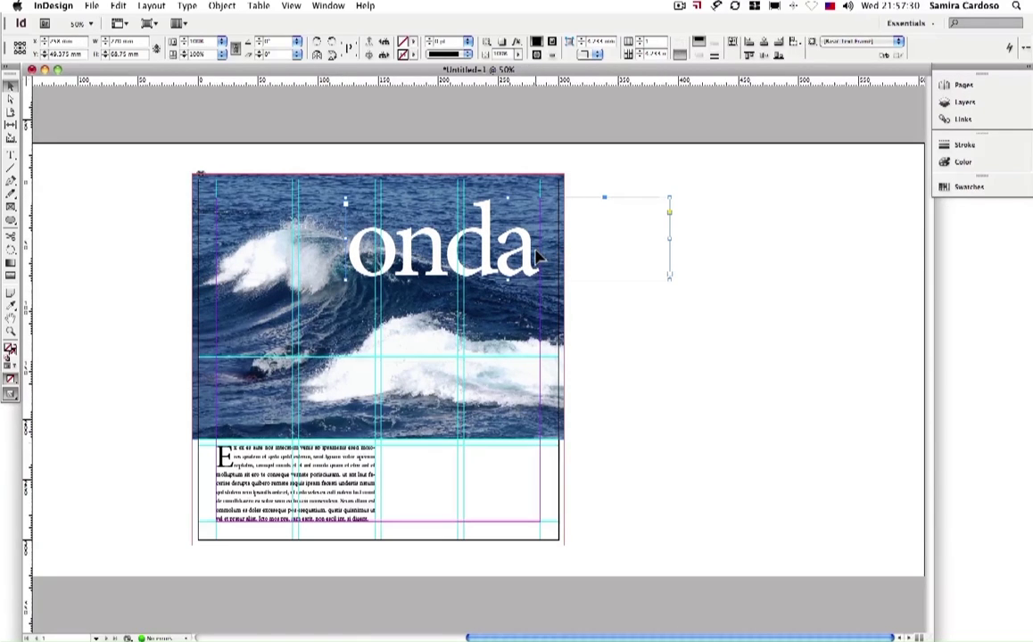
key(super+space)
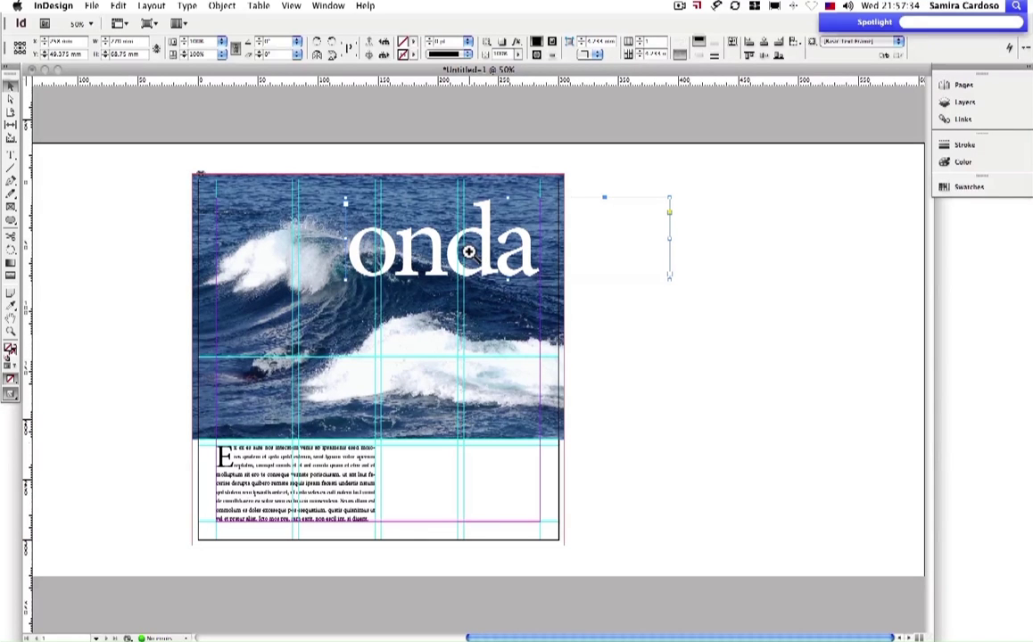
click(469, 253)
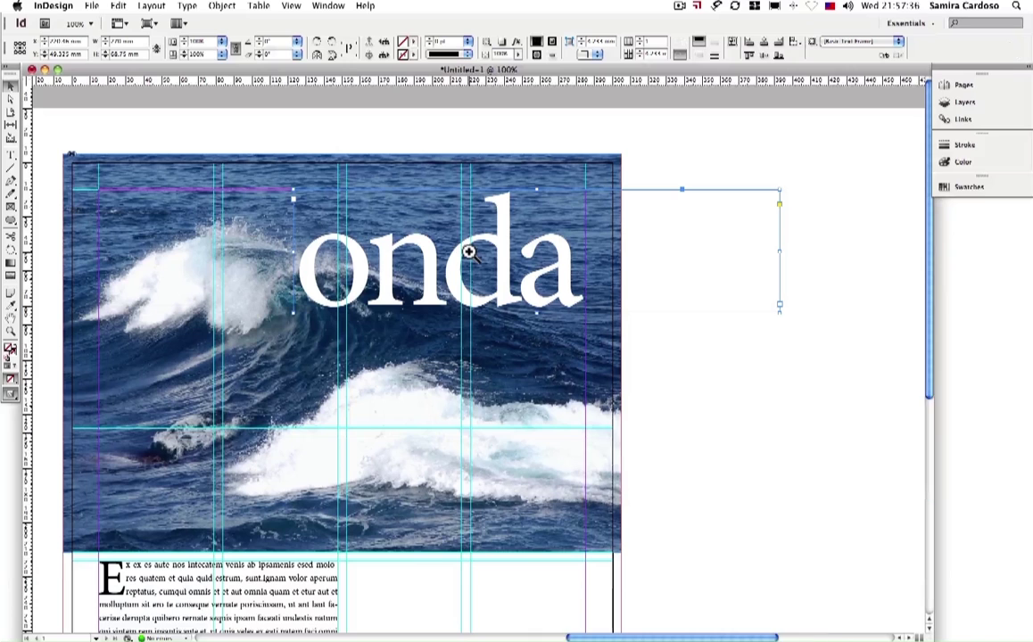
Step: Fit the title's text frame to its content so that it closely encloses the word "onda"
click(468, 253)
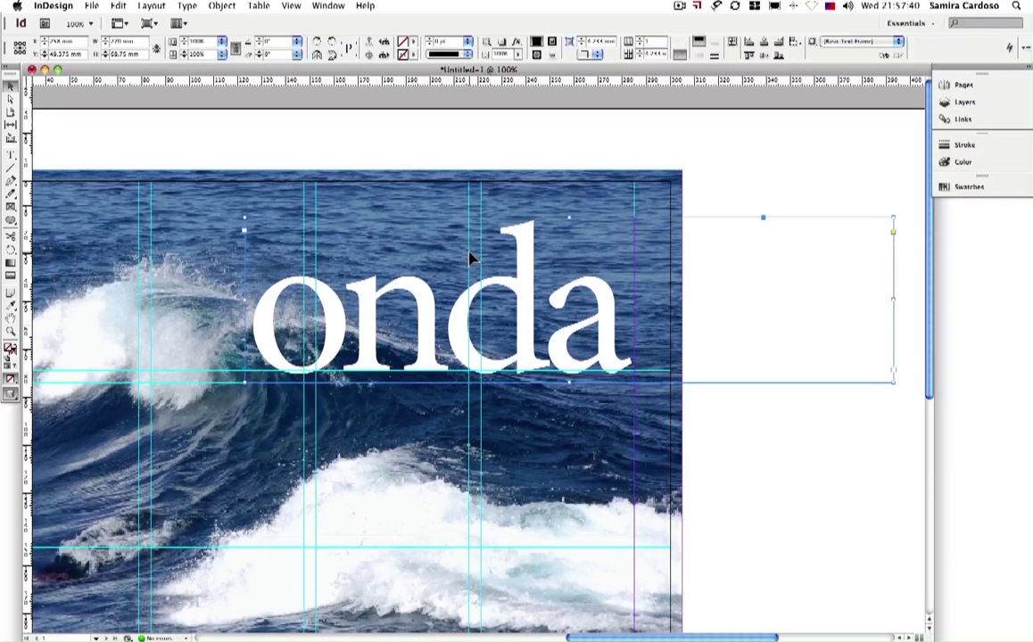
click(222, 5)
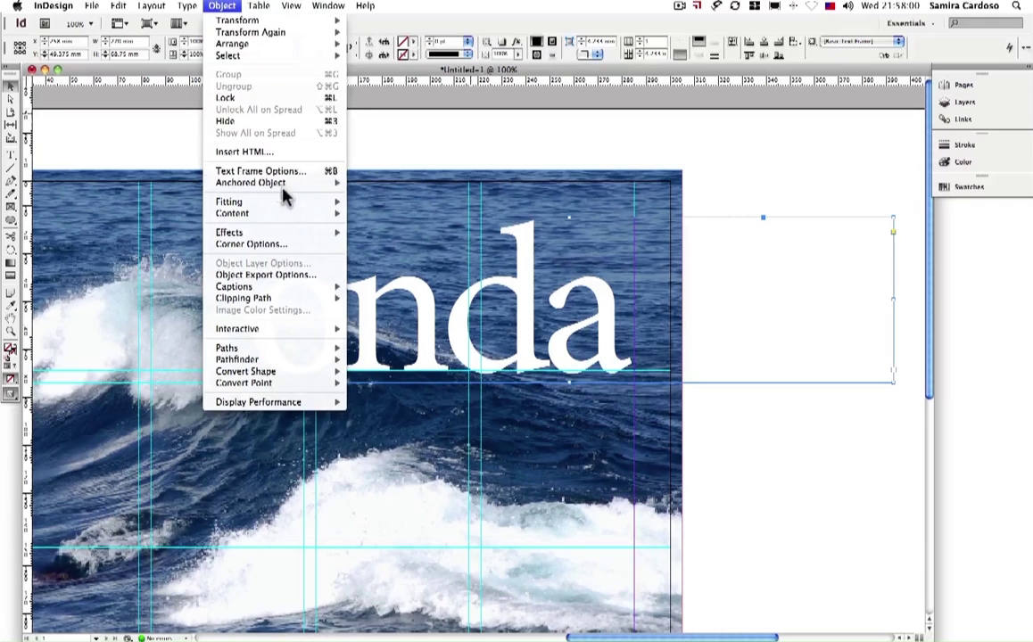
mouse_move(279, 203)
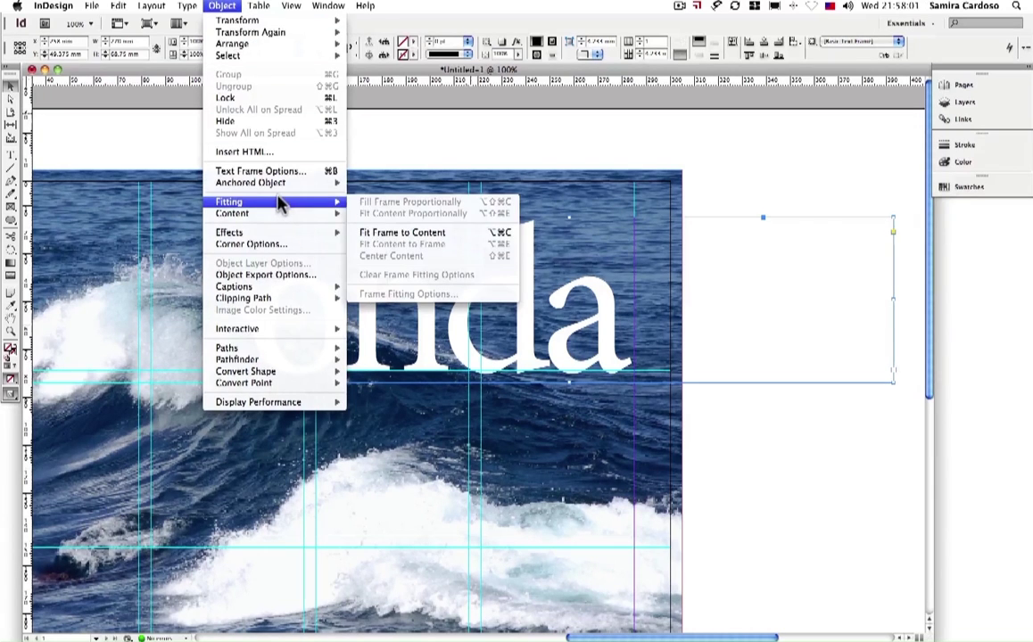
click(496, 236)
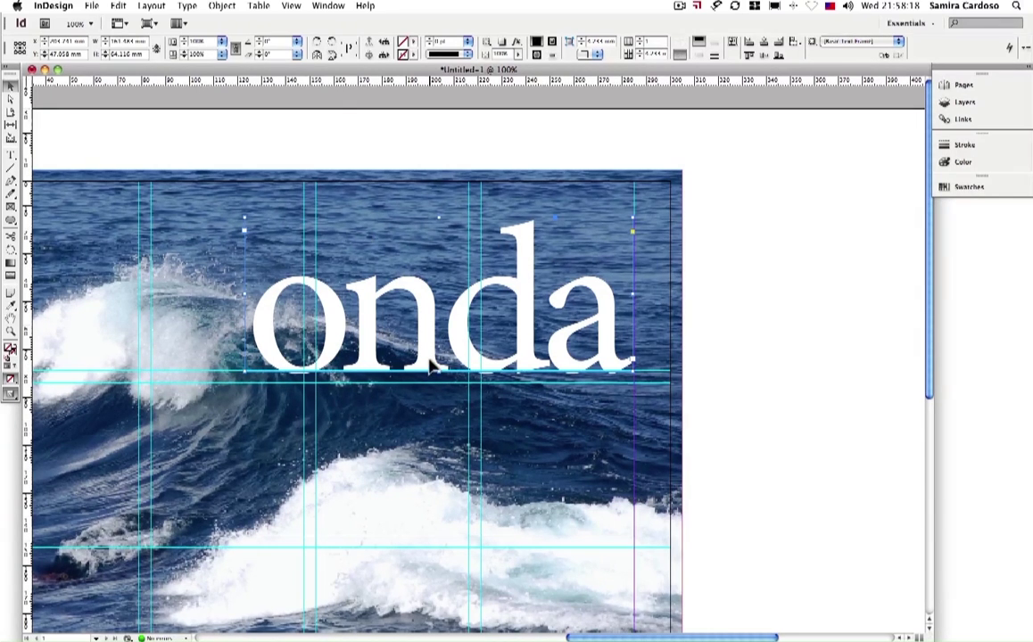
Step: Move the title frame up slightly to Y about 46.7 mm, aligning its lower edge with the horizontal guide, and deselect it
drag(429, 364, 429, 337)
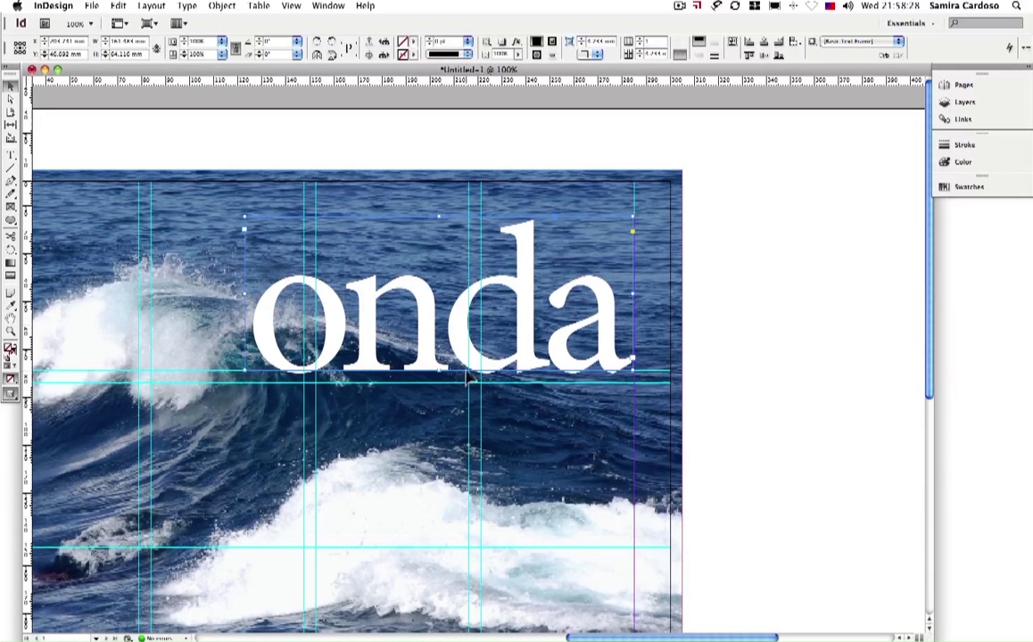
click(713, 336)
click(650, 305)
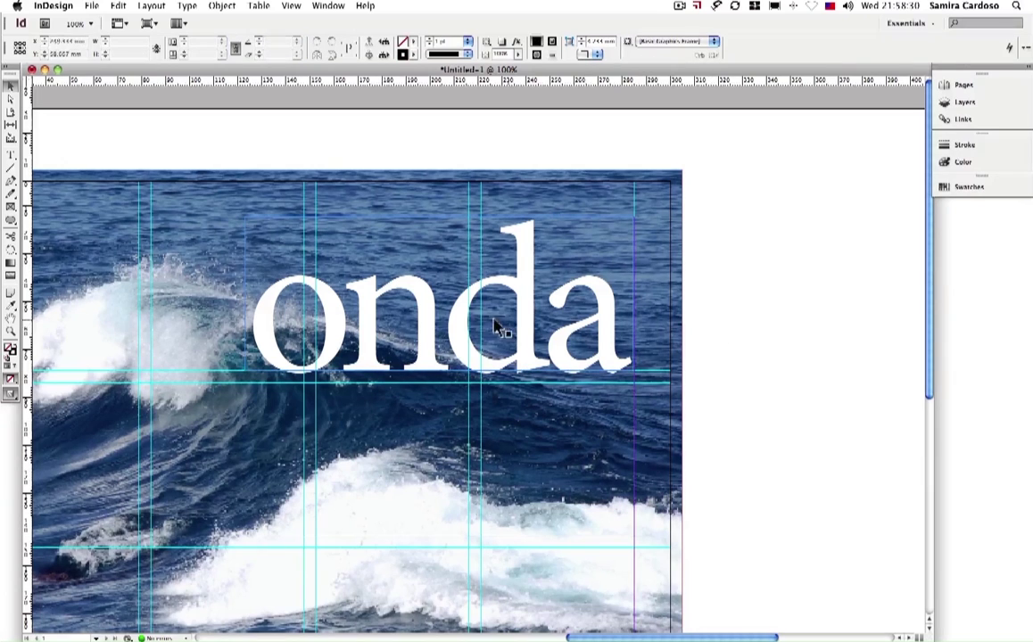
Step: Examine the whole page in preview mode without guides and frame edges, comparing it with the normal view, and select the title frame
key(super+minus)
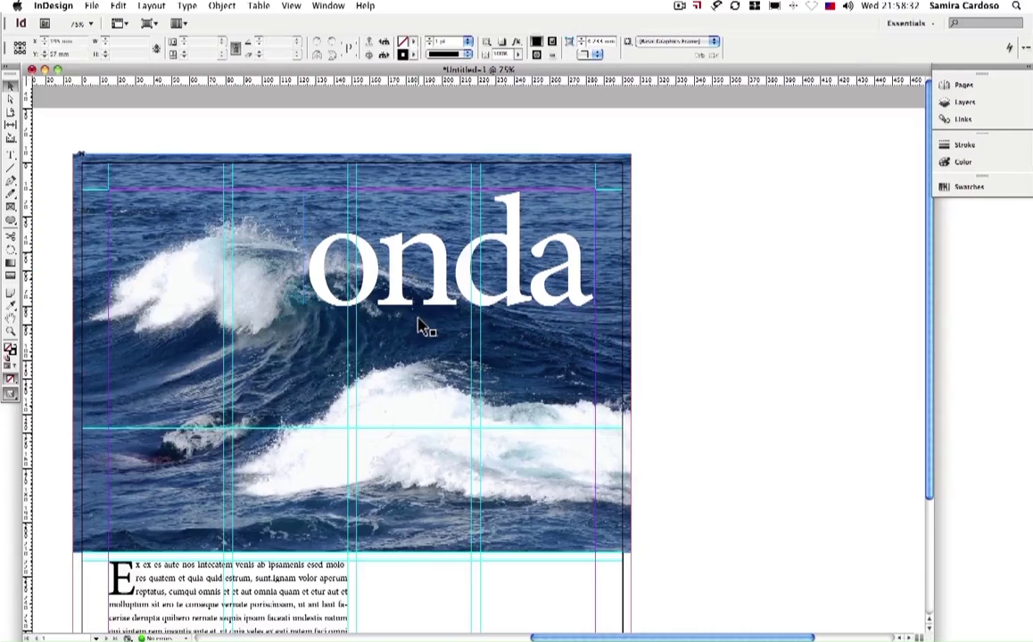
key(super+minus)
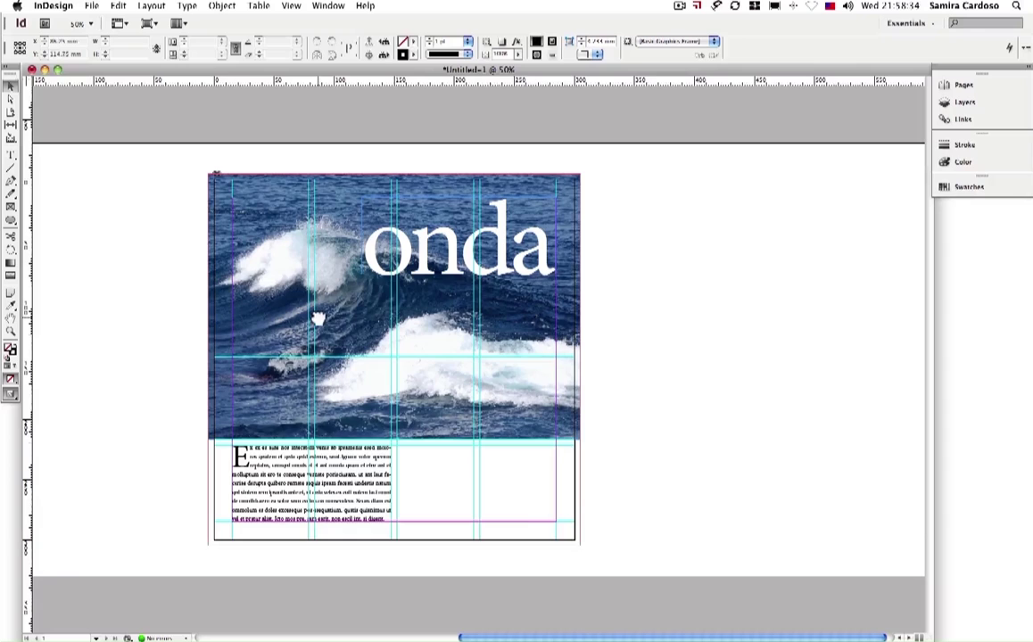
scroll(370, 316, left, 3)
click(239, 310)
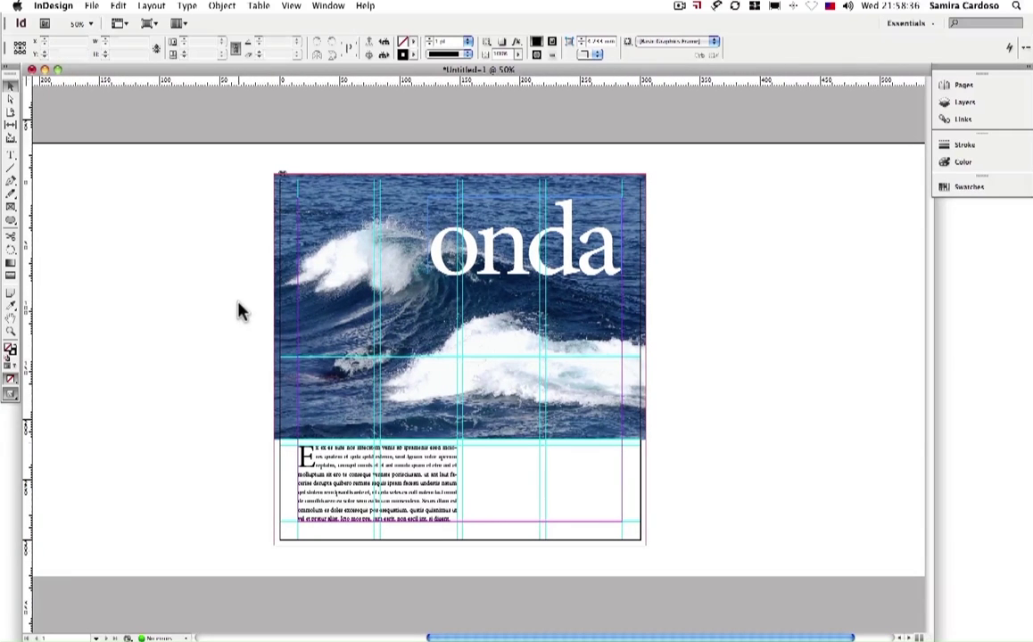
key(w)
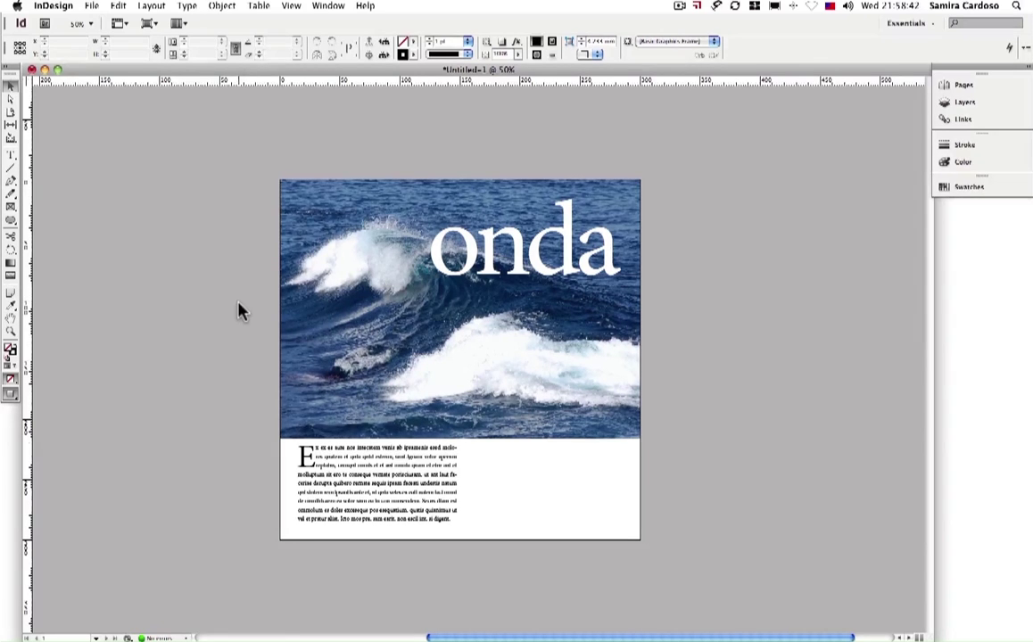
key(w)
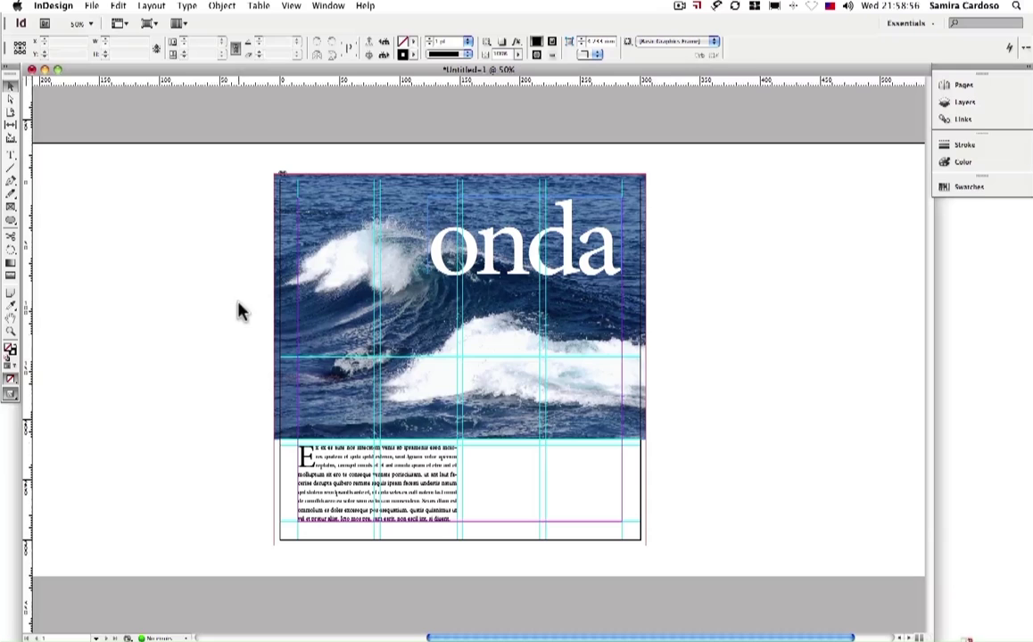
key(w)
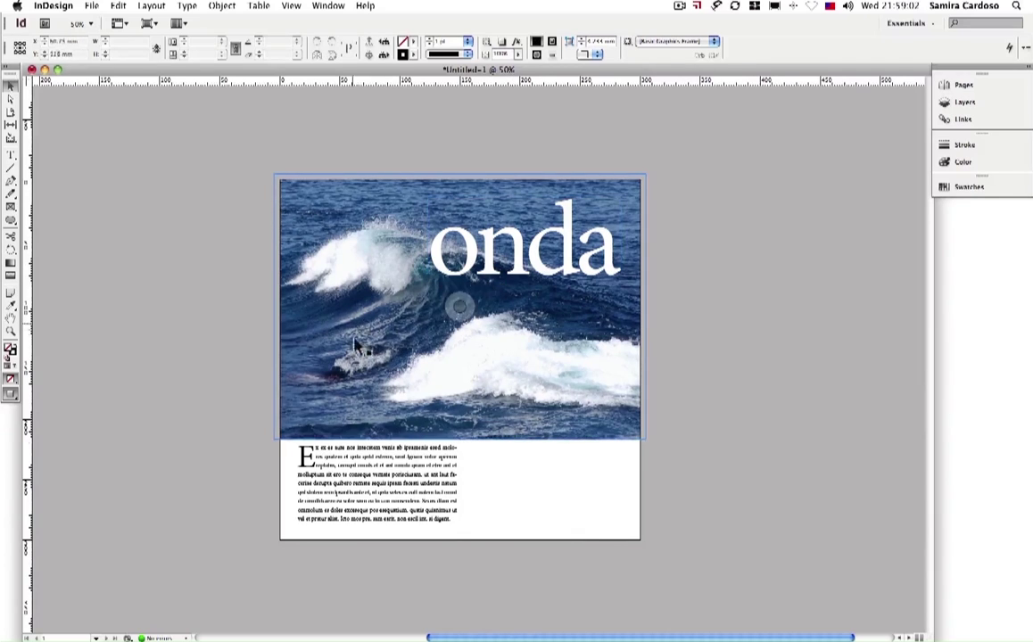
key(w)
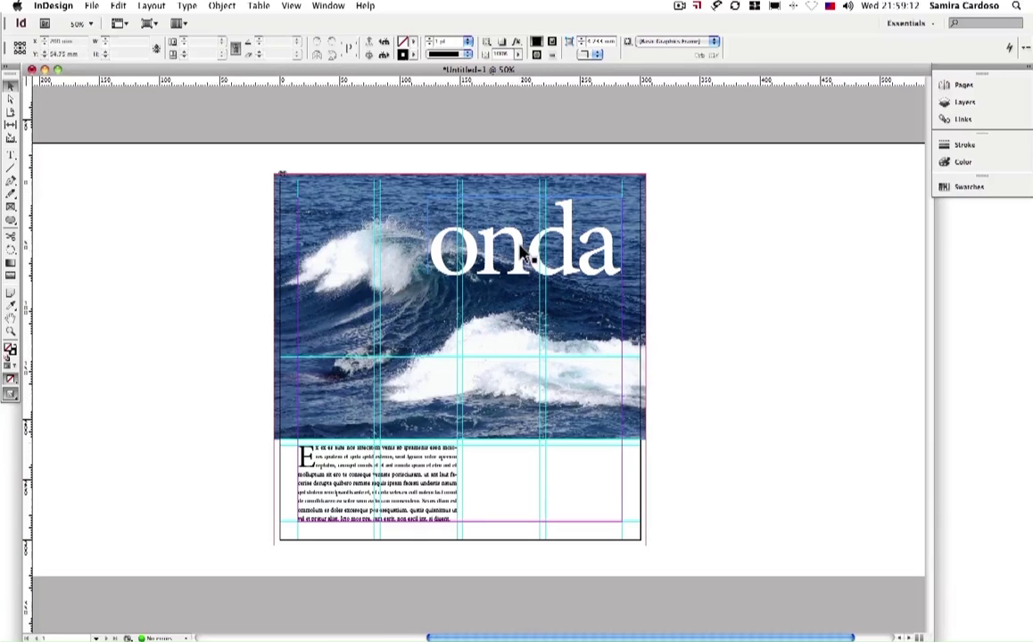
key(w)
click(489, 267)
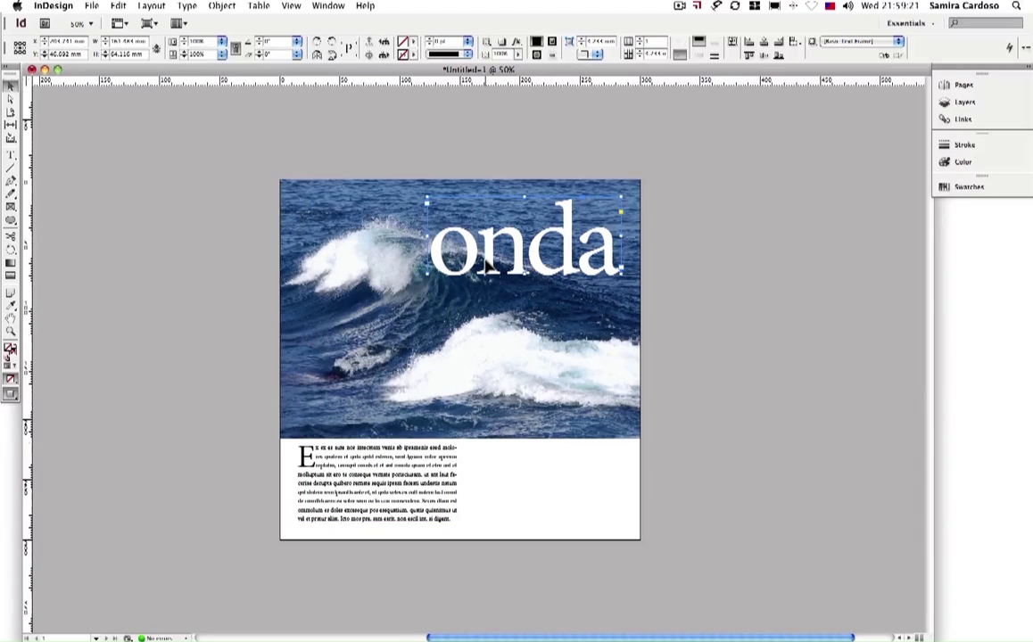